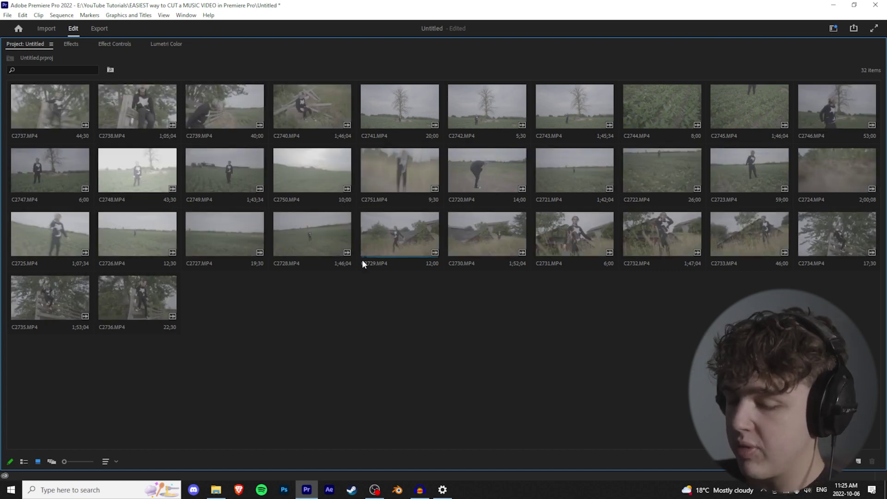
key("ctrl+a")
right_click(315, 230)
mouse_move(368, 371)
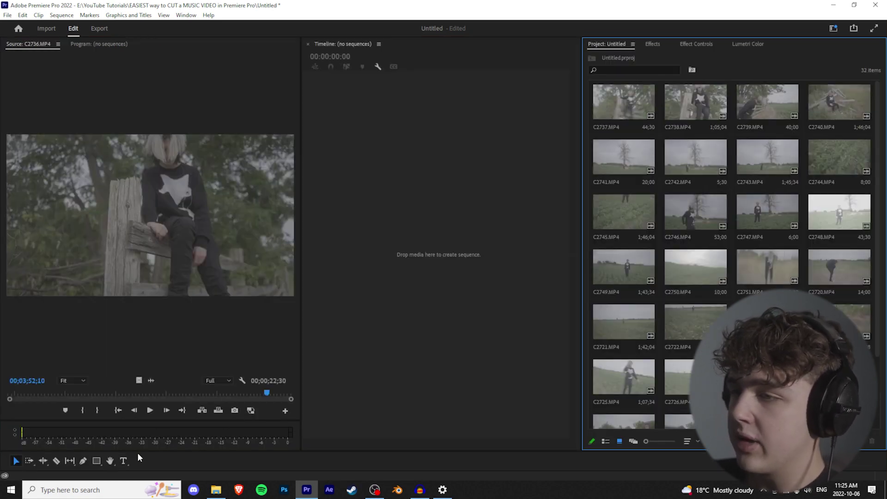
left_click(250, 411)
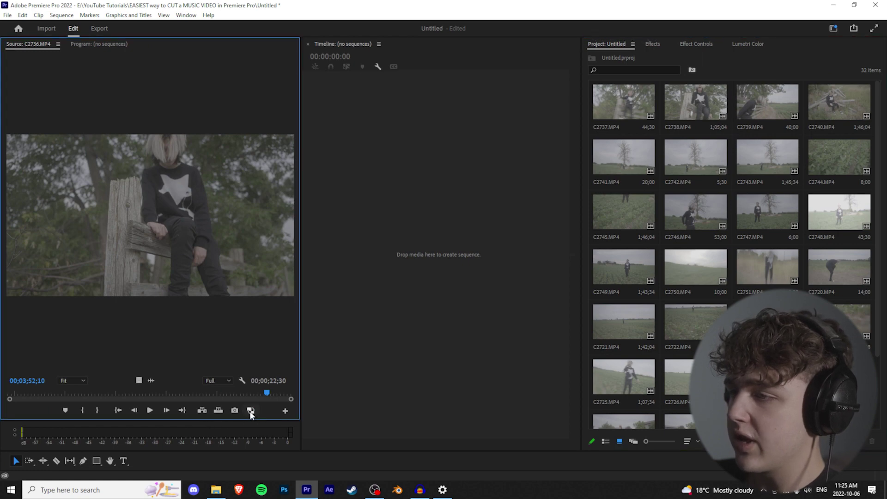
Step: Create proxies for all project clips with the H.264 Low Resolution Proxy preset, stored next to the original media
key("grave")
key("ctrl+a")
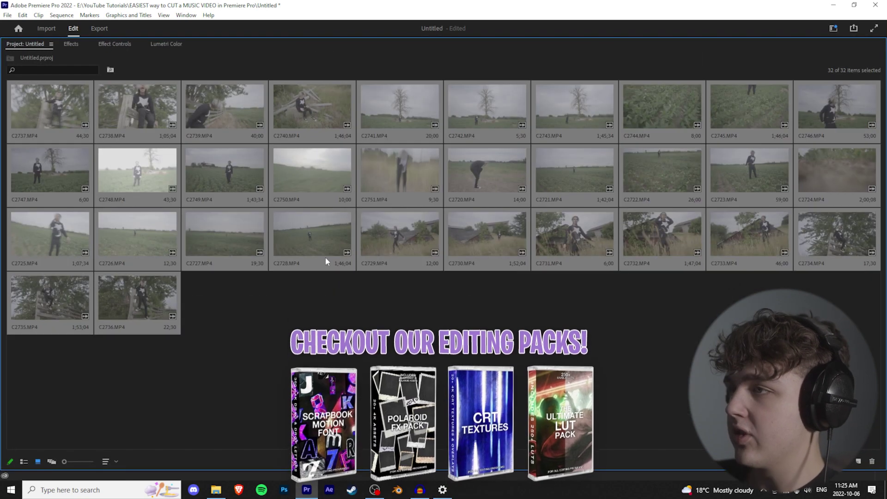
right_click(327, 273)
left_click(497, 417)
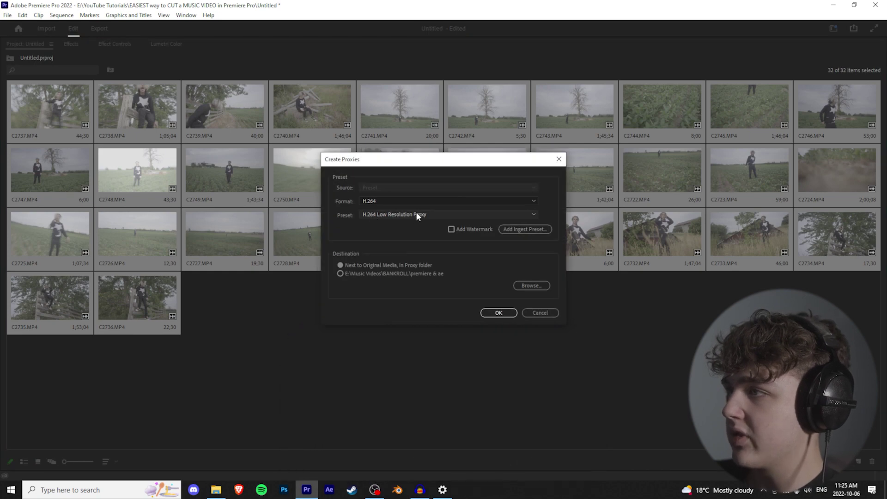
left_click(497, 313)
Step: Locate the proxy toggle in the source monitor's button editor and close the editor without changes
key("grave")
left_click(362, 338)
left_click(249, 414)
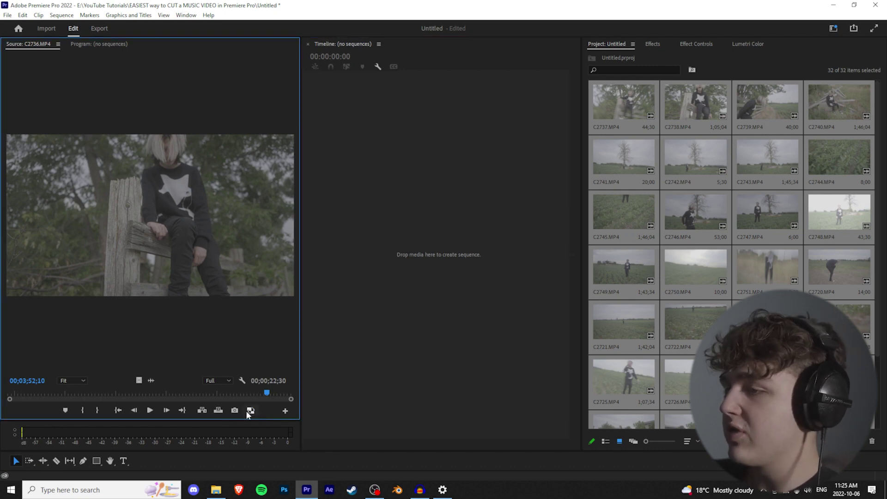
left_click(291, 414)
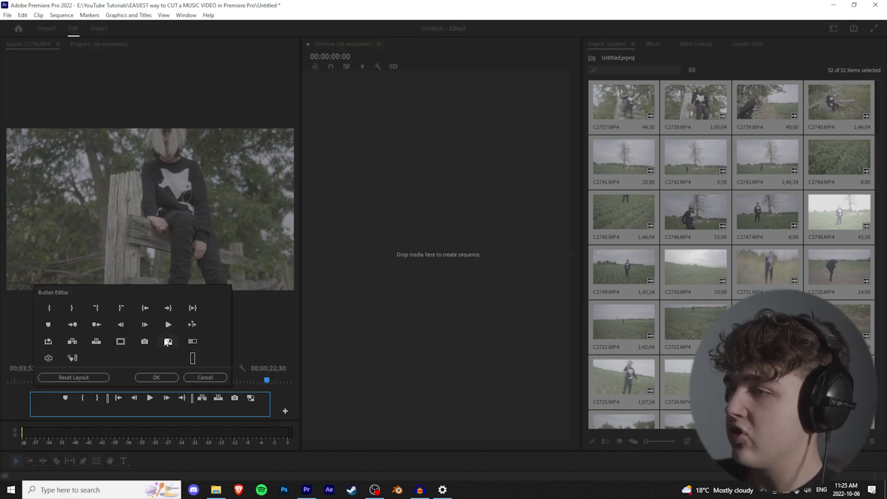
left_click(205, 378)
left_click(704, 256)
key("grave")
left_click(420, 369)
right_click(436, 352)
left_click(309, 343)
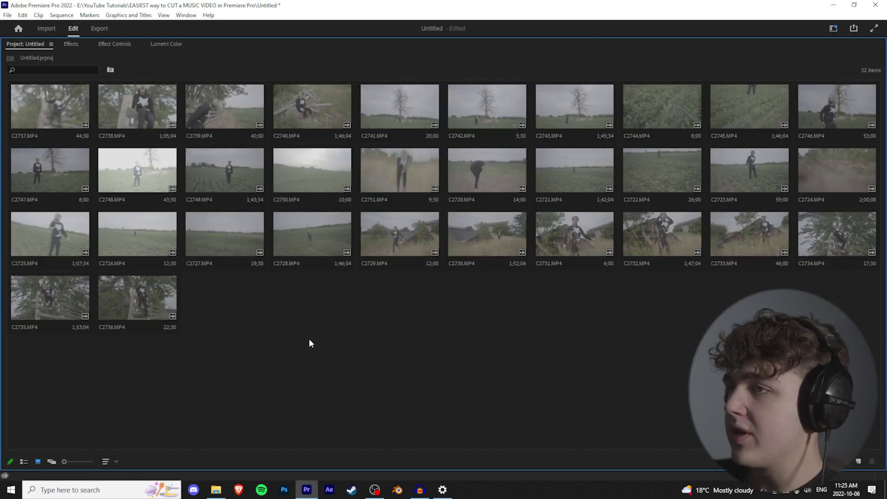
key("grave")
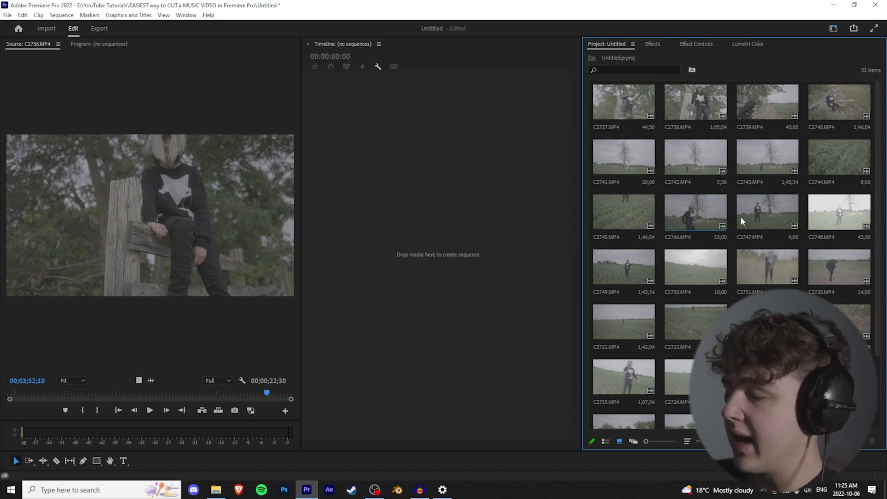
key("grave")
key("grave")
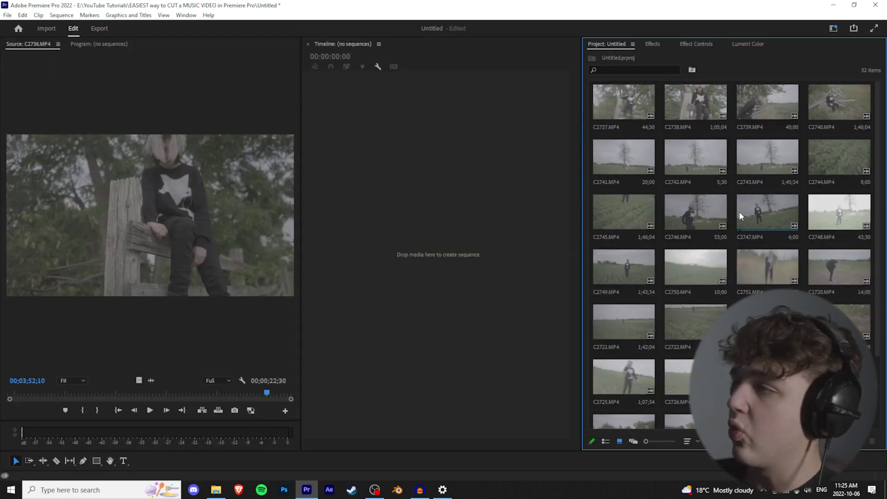
Step: Create a bin named PERF alongside the clips in the project
key("grave")
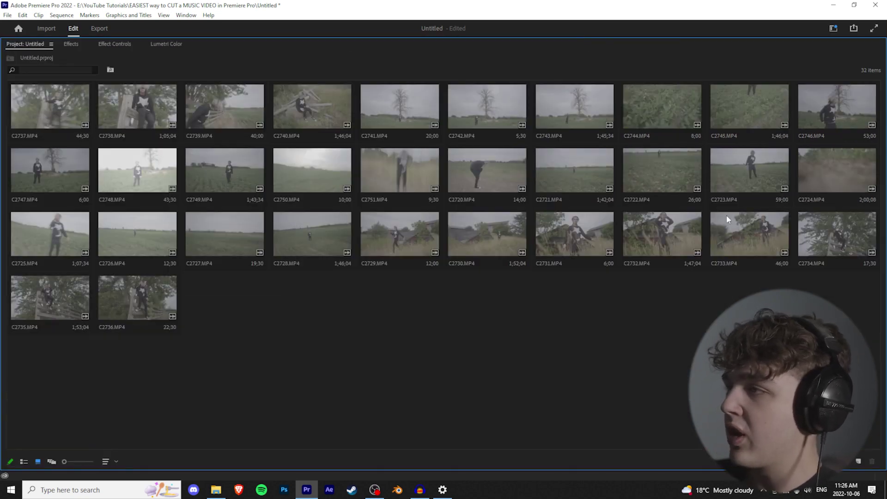
right_click(517, 338)
left_click(539, 179)
type("PERF")
left_click(435, 329)
Step: Create two more bins named BROLL and SHUTTER in the project
right_click(429, 327)
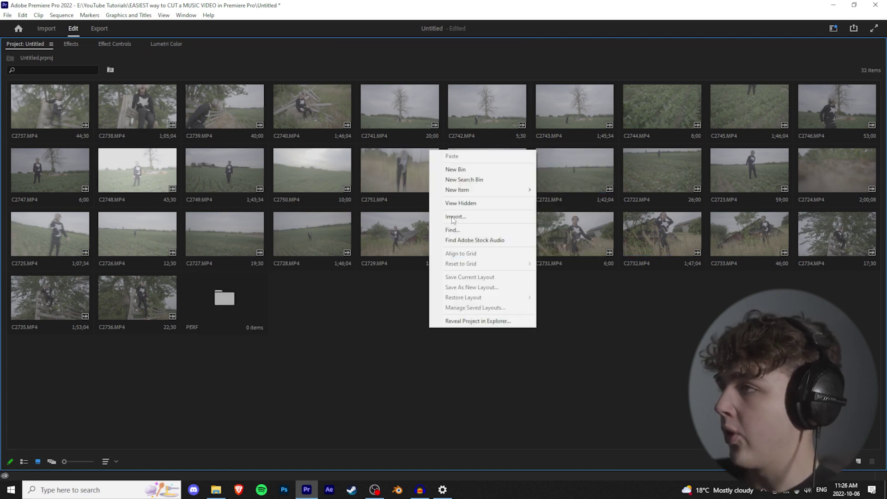
left_click(480, 171)
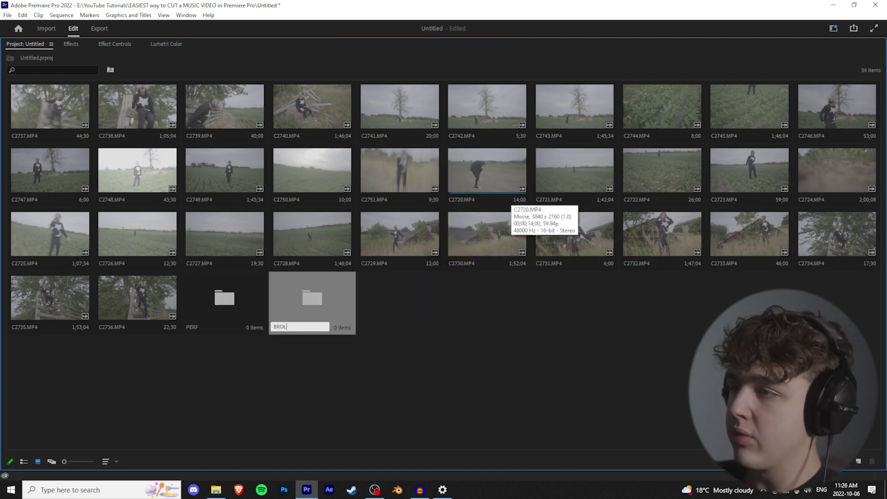
right_click(437, 331)
left_click(486, 175)
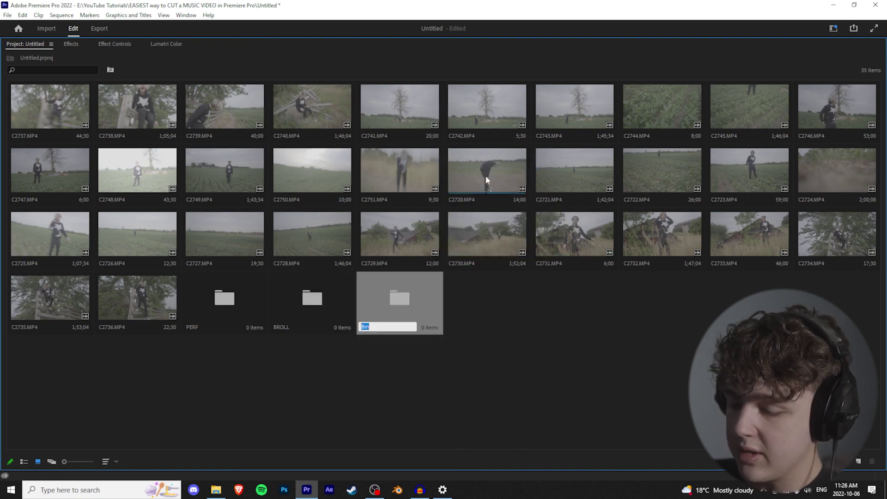
left_click(530, 290)
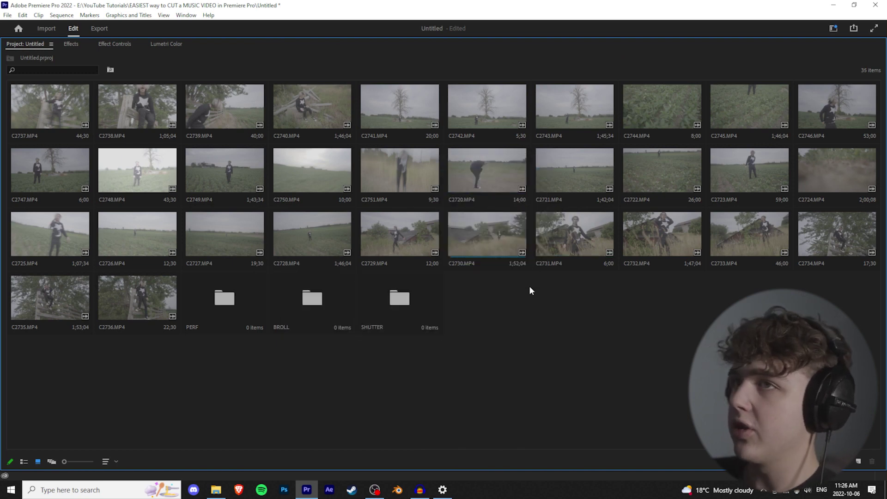
Step: Arrange the project items by List View Sort and open clip C2720.MP4 in the source monitor
left_click(116, 460)
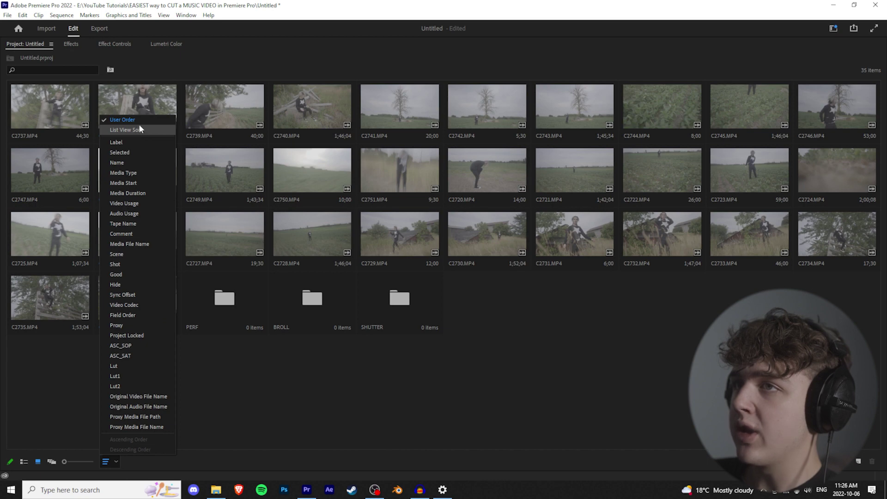
left_click(137, 130)
double_click(307, 105)
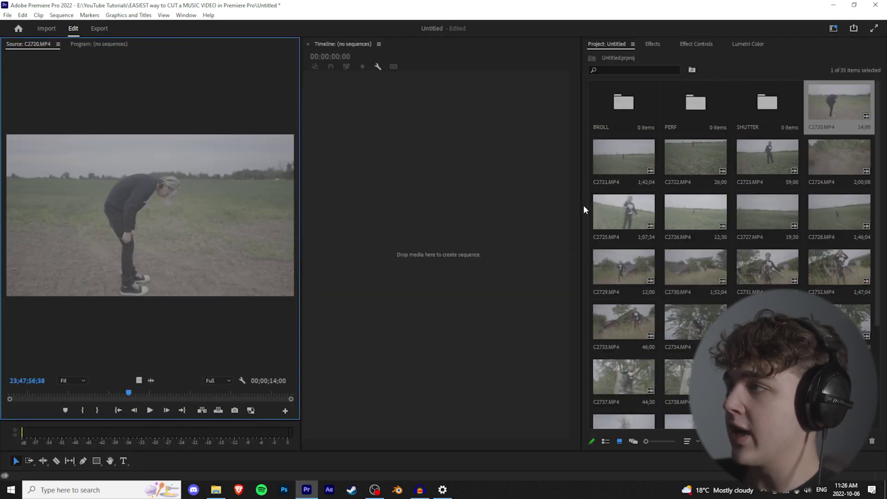
Step: Widen the project area and move clip C2720.MP4 into the BROLL bin
left_click_drag(583, 209, 317, 192)
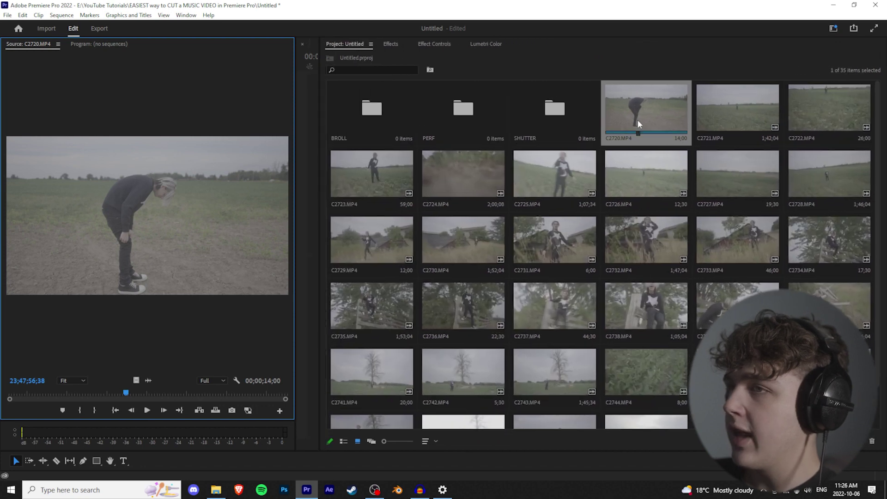
key("space")
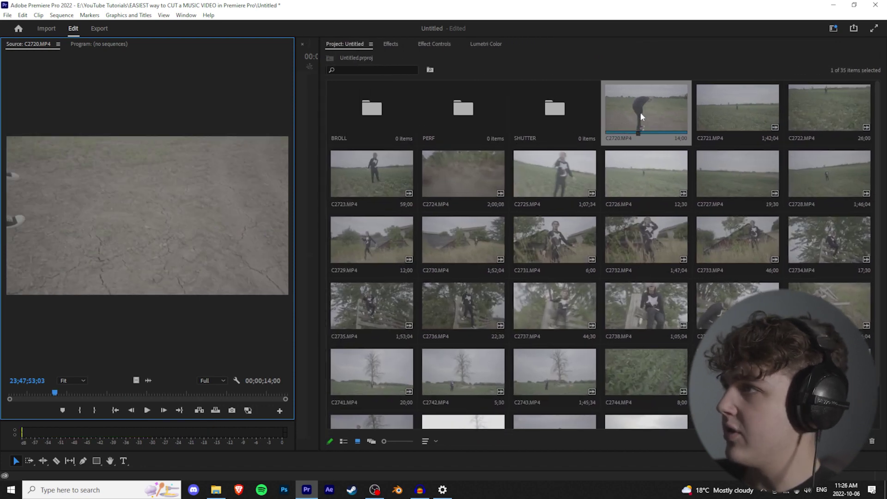
left_click_drag(641, 113, 356, 102)
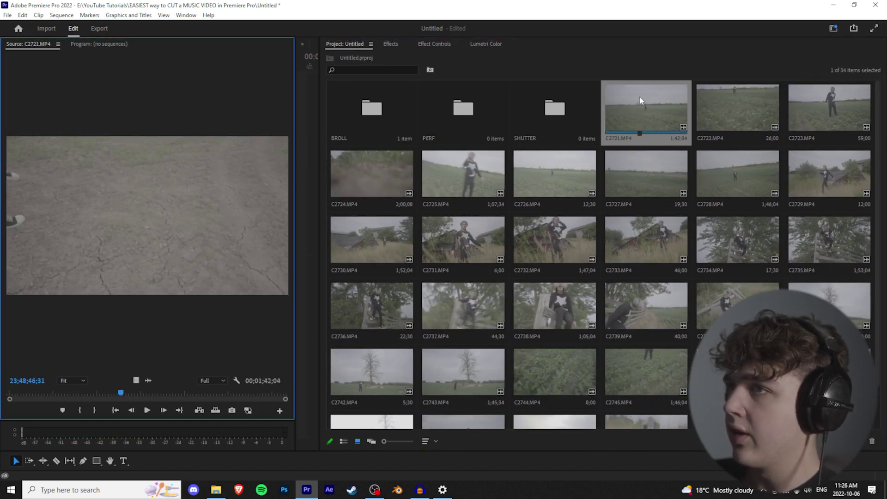
Step: Preview clip C2748.MP4 in the source monitor and move it into the SHUTTER bin
left_click(643, 113)
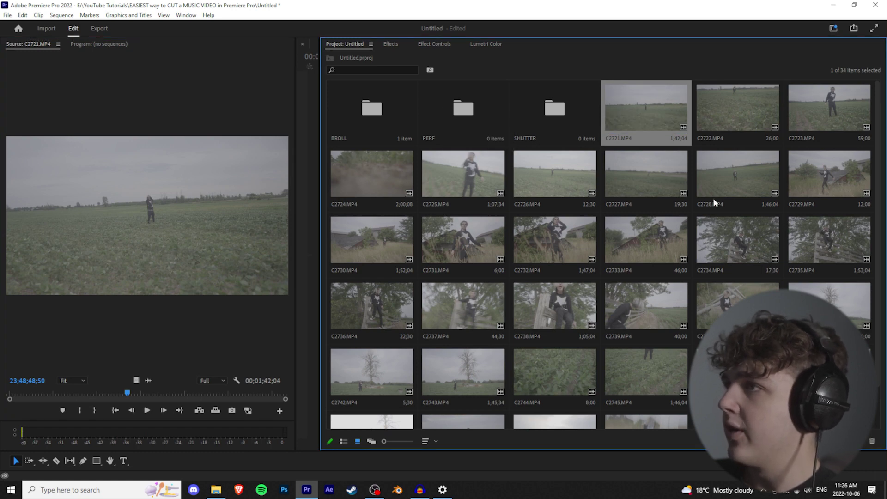
scroll(605, 255, "down", 2)
double_click(395, 392)
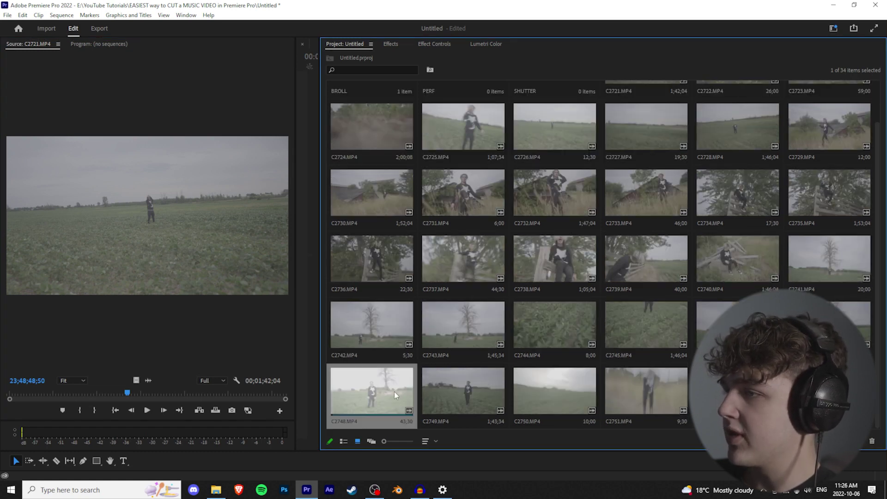
key("space")
left_click(110, 391)
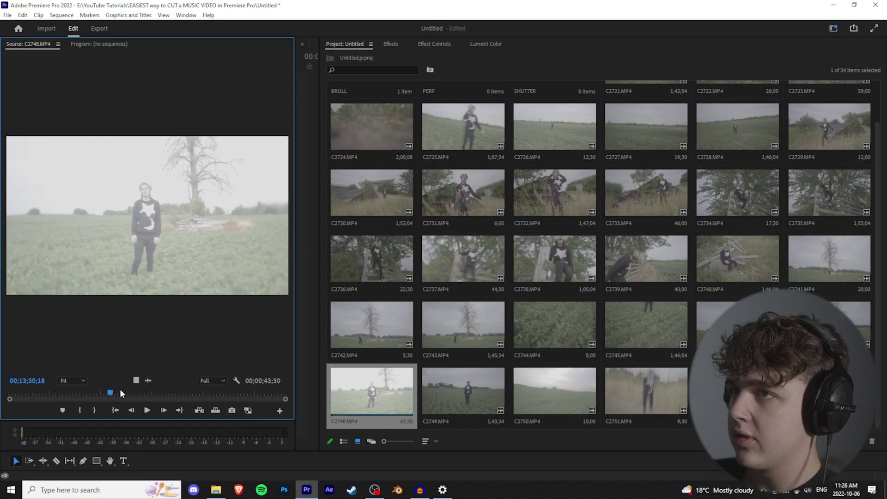
key("space")
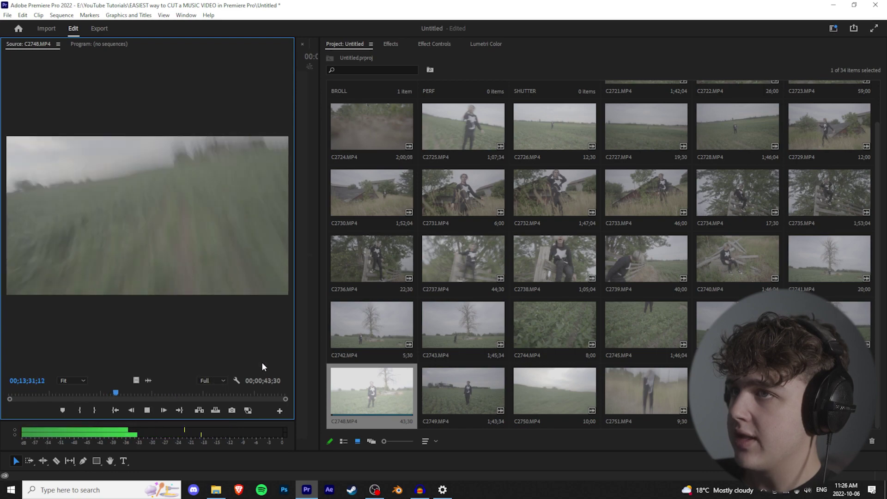
key("space")
scroll(596, 342, "up", 2)
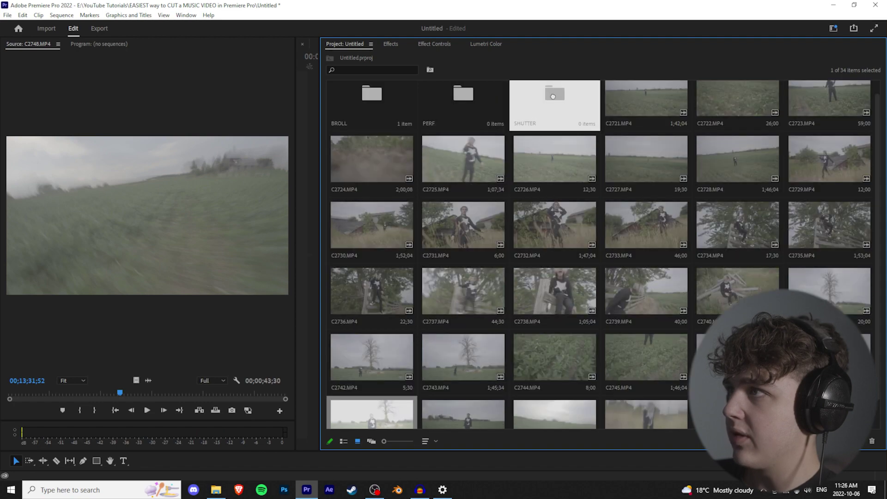
left_click_drag(552, 95, 554, 98)
scroll(573, 237, "up", 1)
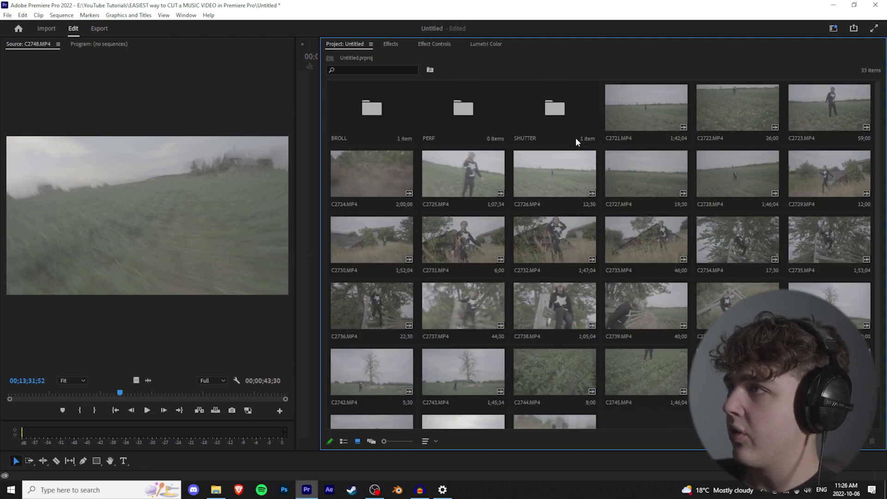
Step: Move clip C2721.MP4 into the PERF bin
left_click_drag(651, 109, 463, 111)
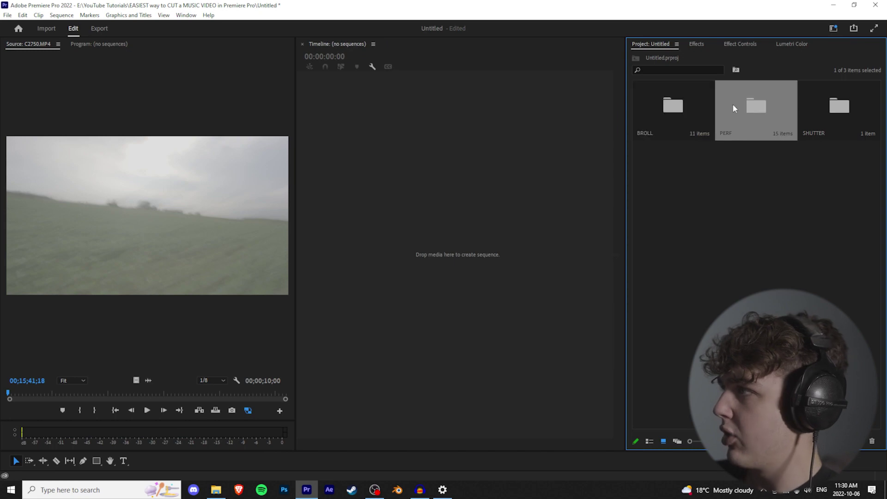
left_click(834, 114)
Step: Bring the song hold it backk.wav from the GUNNR folder in File Explorer into the empty timeline as a new sequence
key("shift+3")
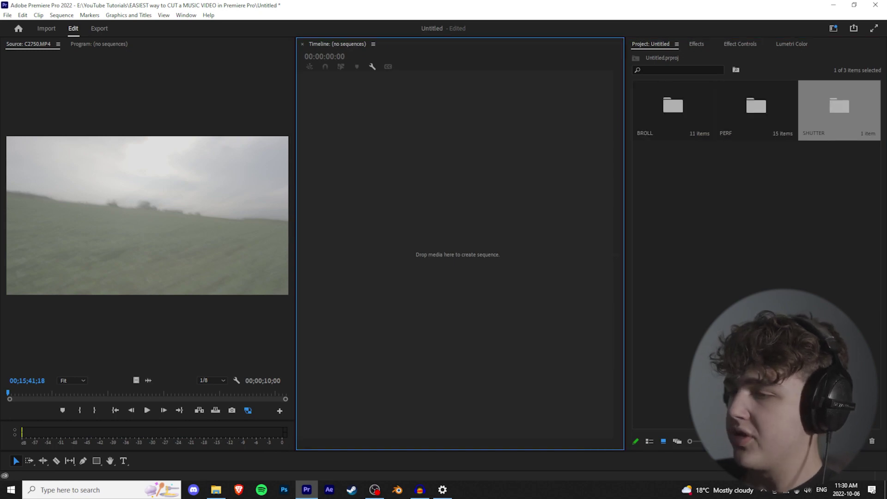
left_click(212, 490)
left_click(363, 121)
left_click(351, 199)
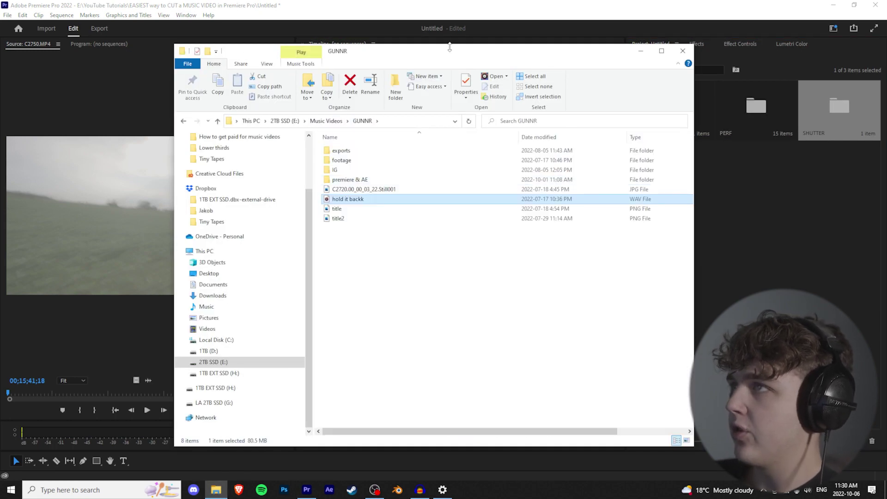
left_click_drag(450, 52, 234, 65)
left_click_drag(135, 215, 521, 247)
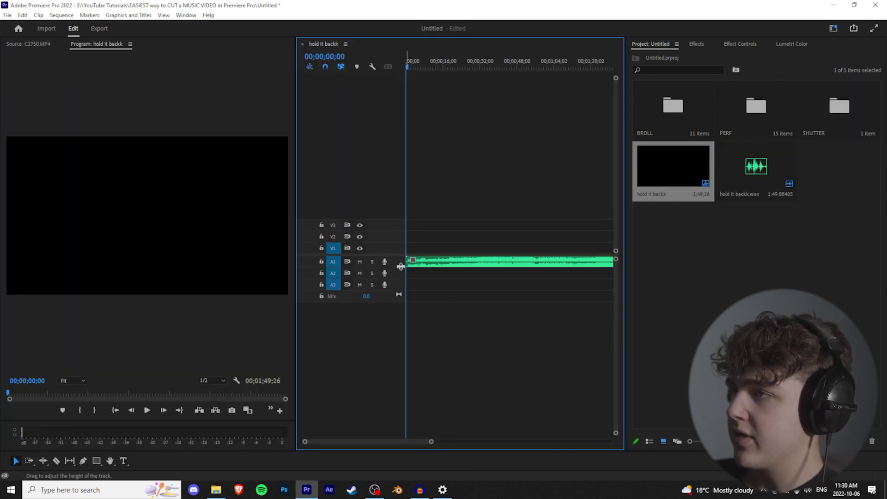
Step: Enlarge audio track A1 to show the song's waveform, and shrink the track back down
left_click_drag(400, 267, 382, 373)
scroll(508, 282, "up", 2)
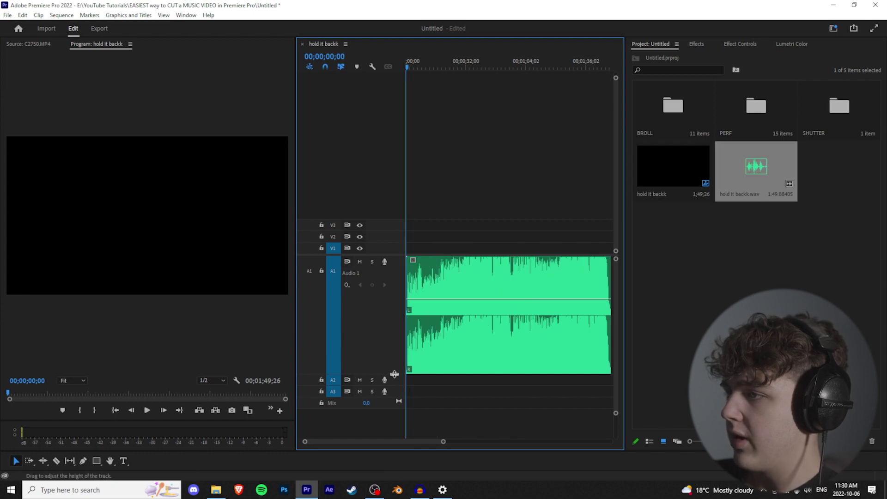
left_click_drag(394, 374, 405, 260)
scroll(484, 262, "up", 2)
scroll(484, 266, "down", 2)
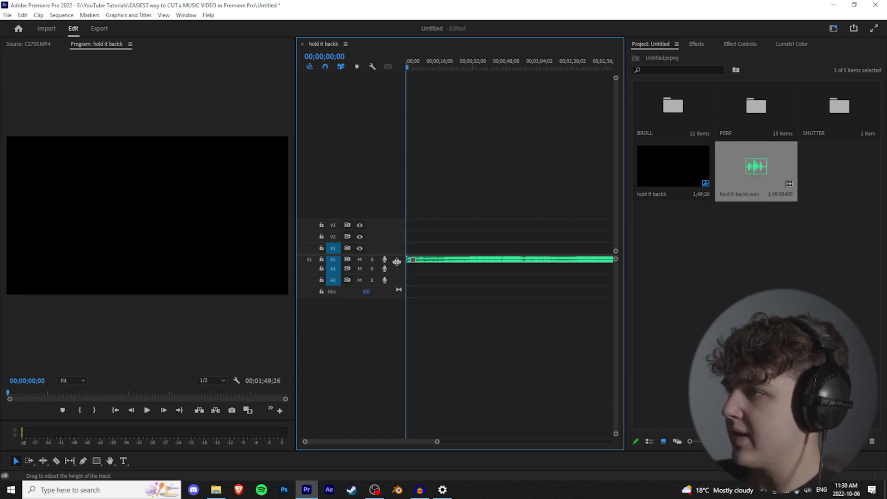
Step: Expand audio track A1 to show the full waveform and play the opening seconds of the song
key("shift+equal")
scroll(462, 275, "up", 3)
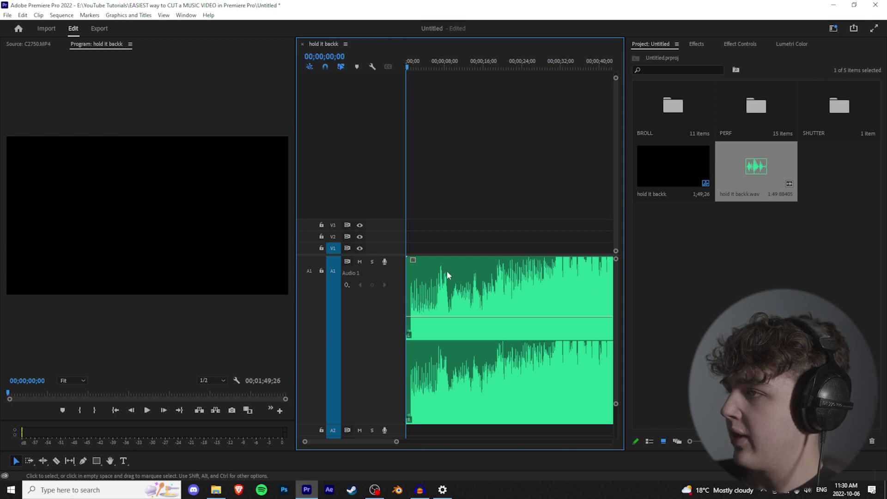
key("space")
key("minus")
key("minus")
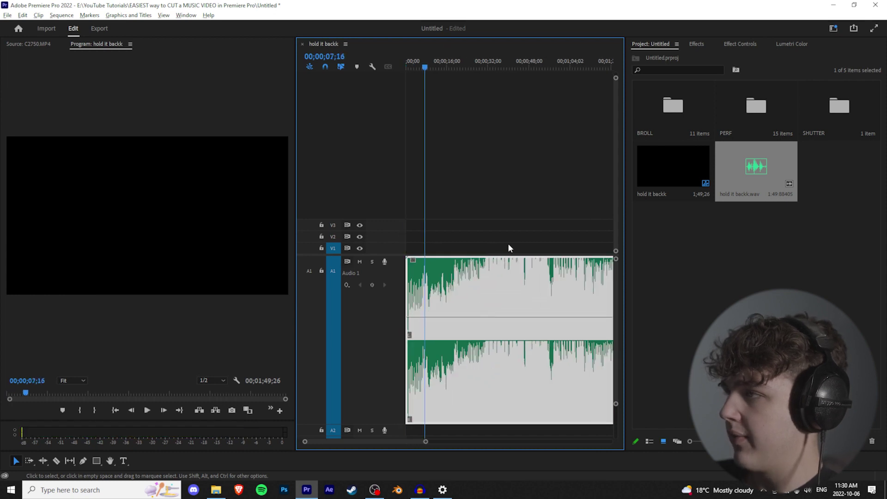
Step: Open the PERF bin and stack clips C2721.MP4 through C2732.MP4 at the sequence start on tracks V1 to V6
double_click(763, 107)
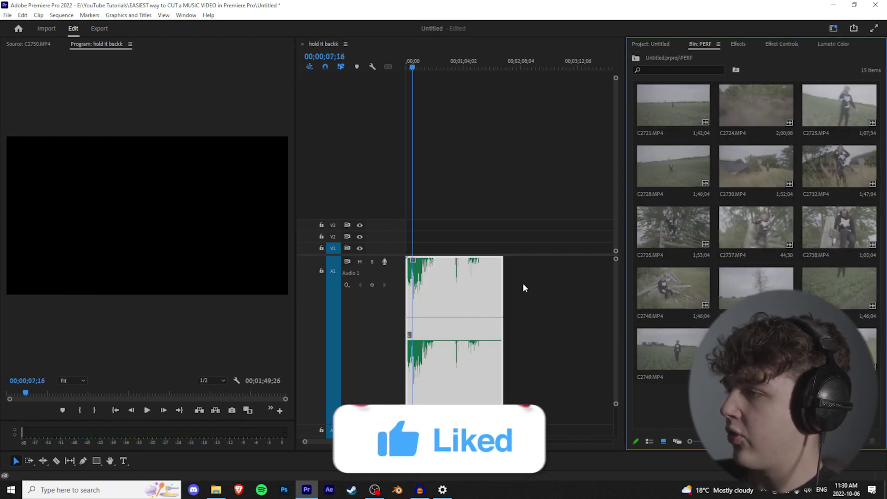
key("shift+minus")
left_click_drag(673, 95, 428, 243)
left_click_drag(756, 105, 416, 236)
left_click_drag(819, 109, 407, 214)
left_click_drag(431, 213, 432, 224)
left_click_drag(432, 224, 432, 225)
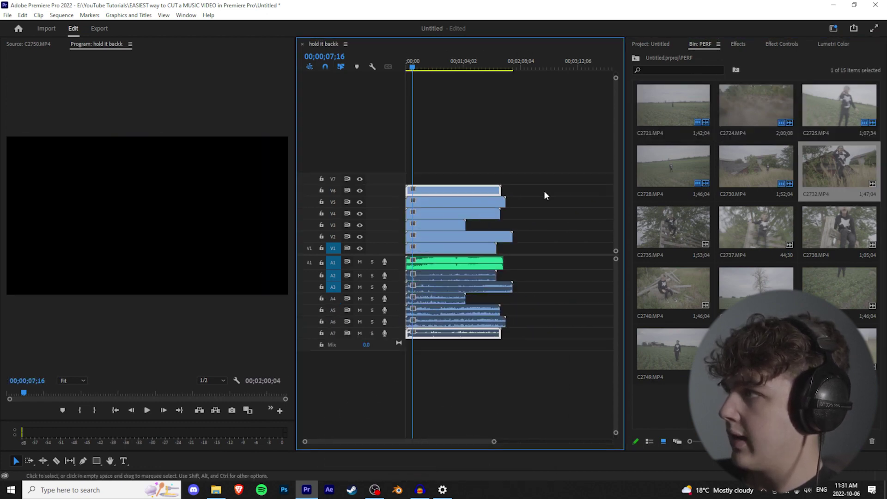
Step: Stack the remaining PERF clips, from C2735.MP4 onward, at the sequence start on tracks V7 to V13
left_click_drag(653, 230, 416, 179)
left_click_drag(756, 226, 388, 141)
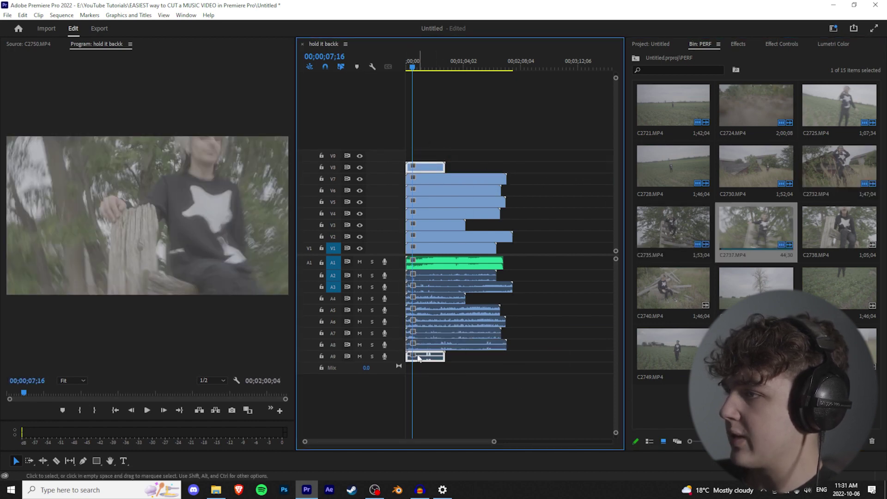
left_click_drag(814, 238, 379, 116)
left_click_drag(693, 296, 460, 147)
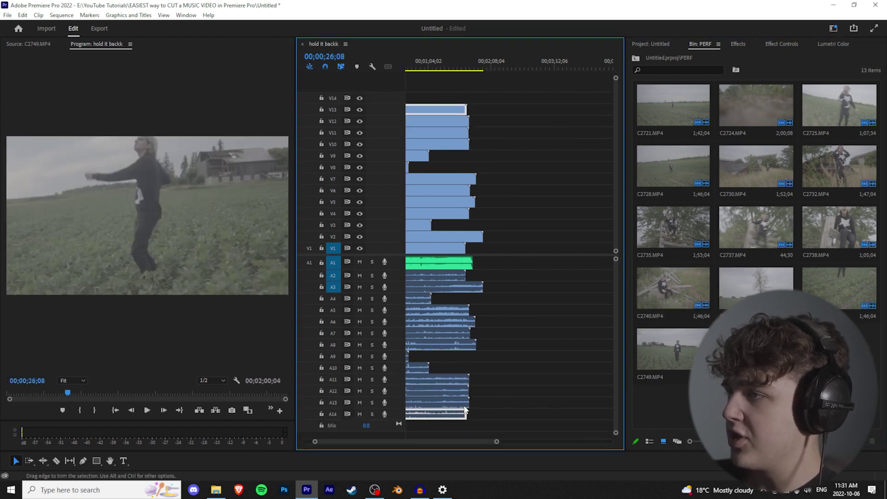
Step: Select the clips with audio on tracks A7 through A14 and boost their audio gain together
key("equal")
left_click(471, 313)
scroll(480, 320, "up", 2)
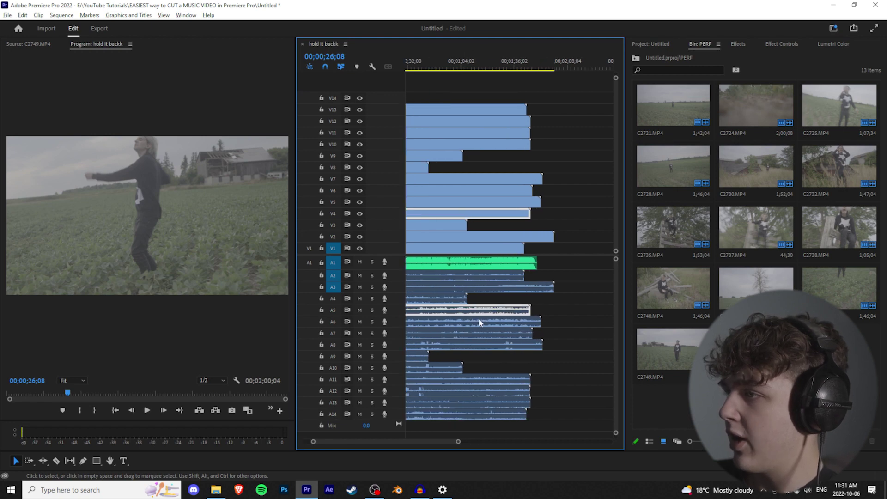
left_click(471, 400)
left_click(470, 391)
scroll(464, 411, "down", 2)
left_click_drag(491, 431, 482, 329)
right_click(480, 329)
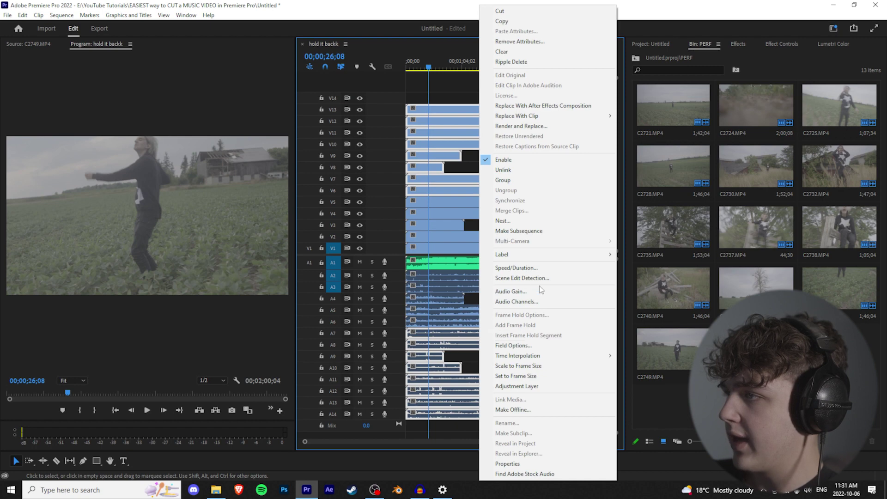
left_click(536, 291)
key("Return")
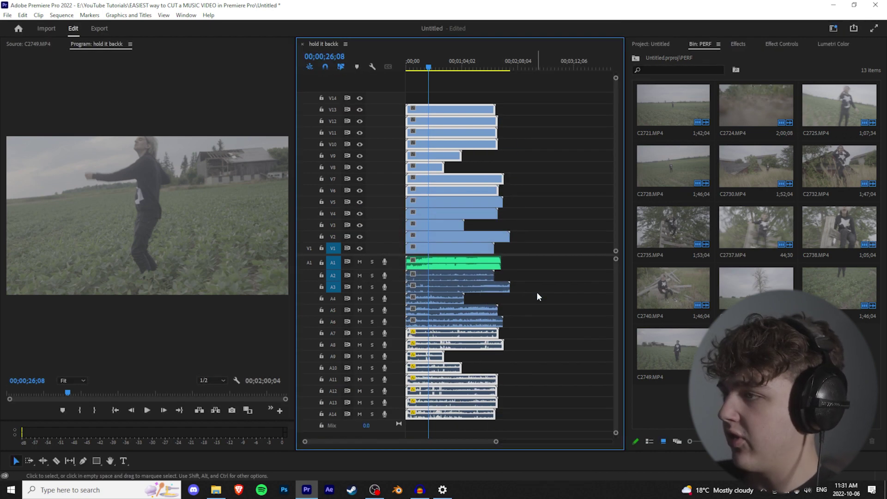
Step: Apply a further audio gain boost to the clip on V6 and A7 alone
left_click(476, 334)
right_click(475, 333)
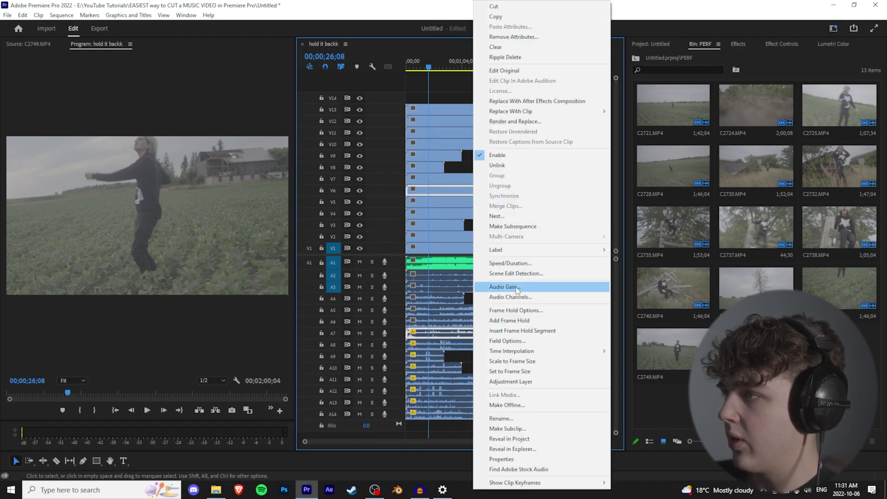
left_click(516, 288)
key("Return")
Step: Boost the audio gain of the clips on audio tracks A2 and A3 and clear the selection
left_click_drag(521, 271, 446, 291)
right_click(446, 291)
left_click(495, 291)
key("Return")
left_click(508, 360)
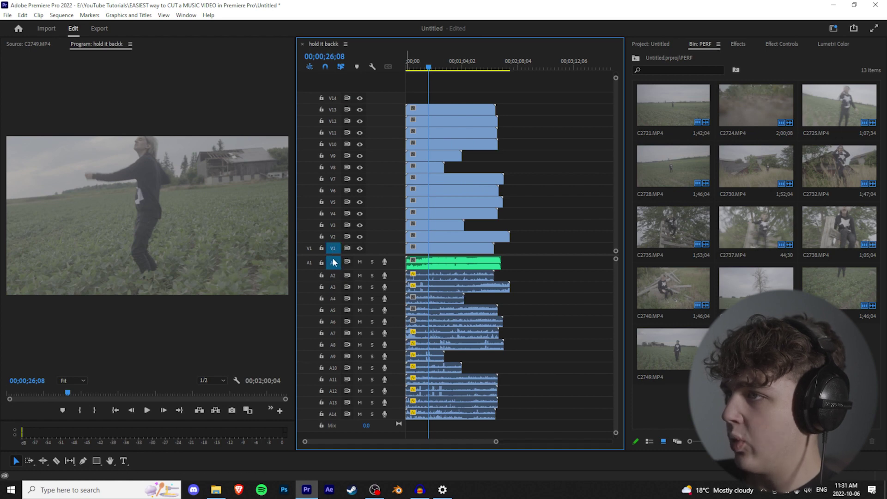
Step: Synchronize all the clips with the song by audio, using the Mix Down track channel
left_click(422, 250)
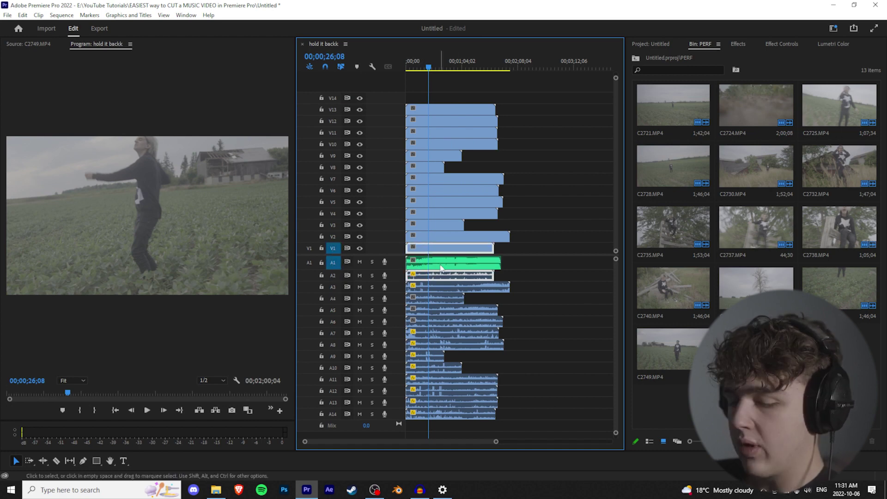
key("ctrl+a")
right_click(469, 264)
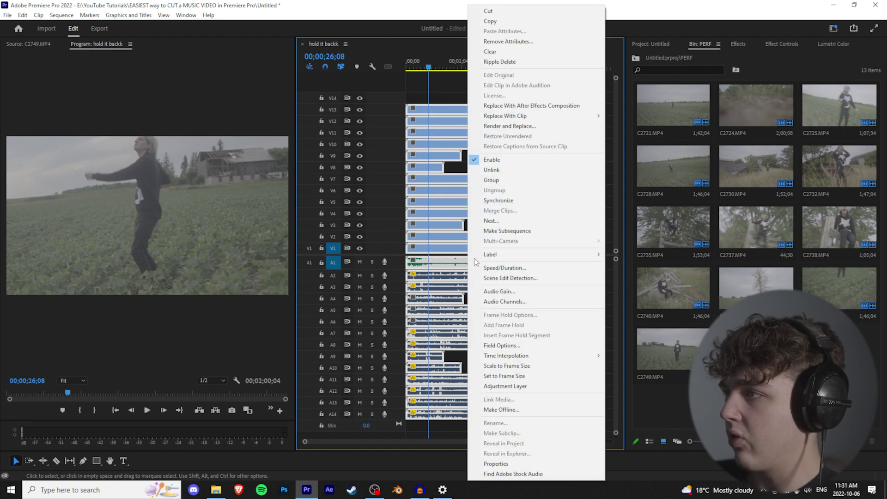
left_click(514, 204)
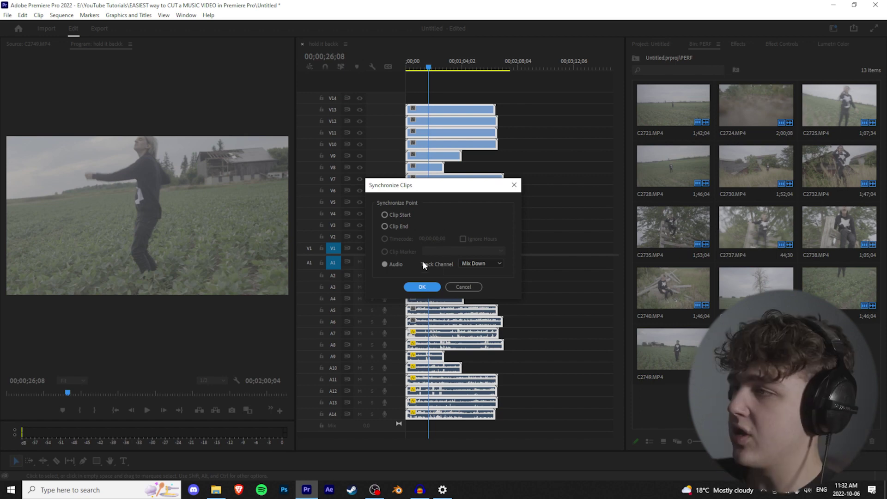
left_click(428, 289)
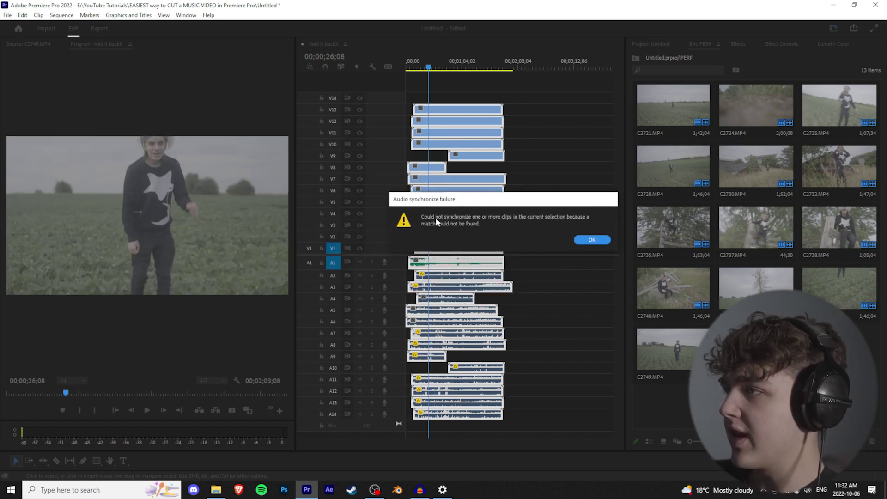
left_click(598, 239)
Step: Leave only C2724.MP4 on V2 enabled among the performance clips and set its scale to 50.5
key("=")
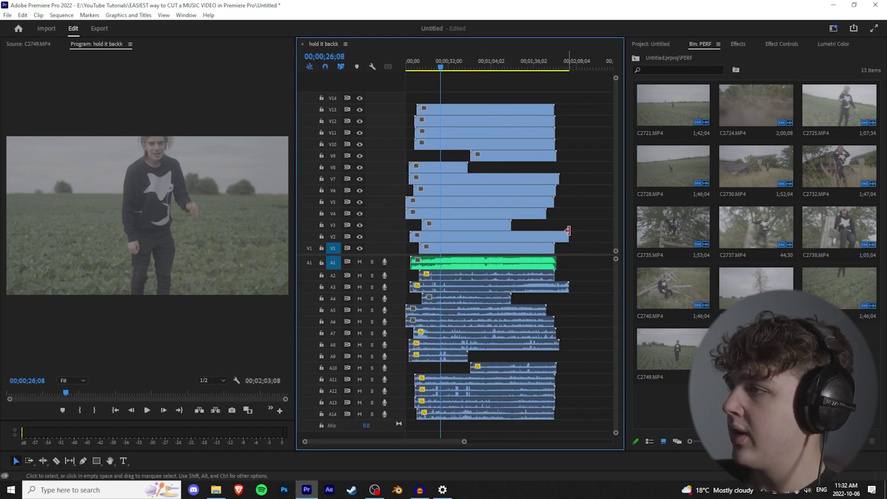
scroll(549, 402, "down", 5)
scroll(395, 443, "up", 5)
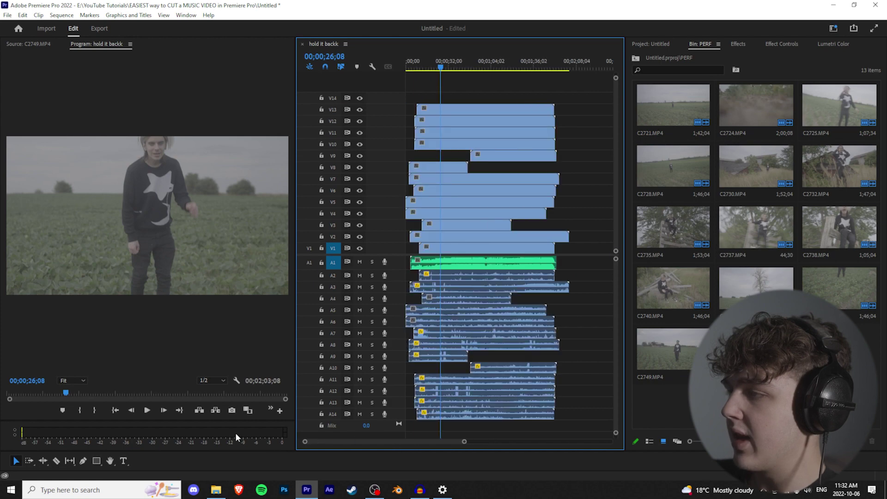
left_click(468, 238)
left_click(770, 45)
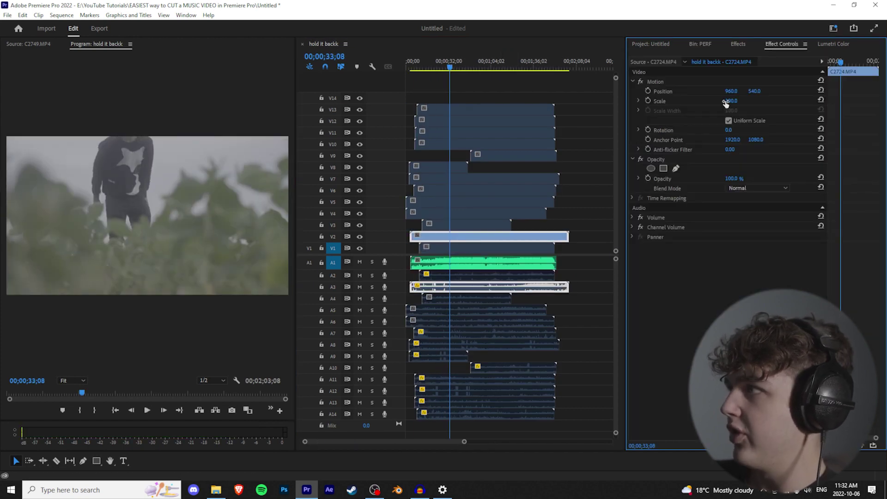
left_click_drag(731, 103, 710, 104)
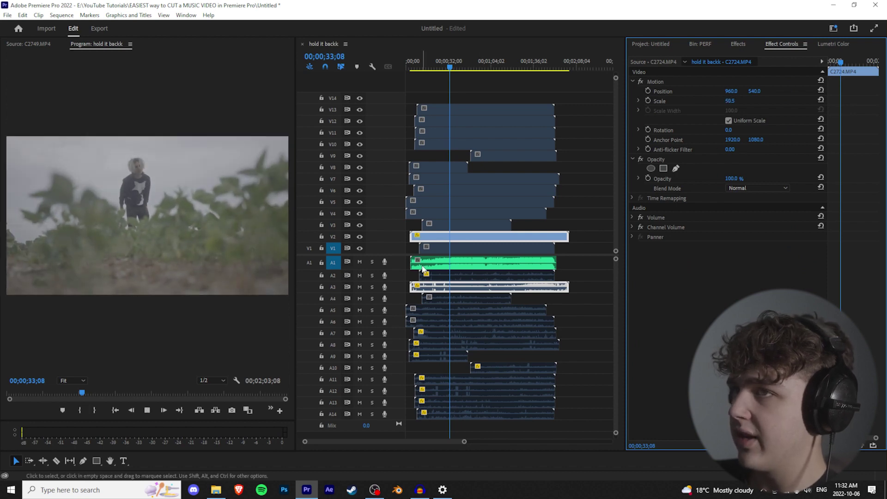
Step: Play the sequence from about 33 seconds to check how C2724.MP4 lines up with the song
key("space")
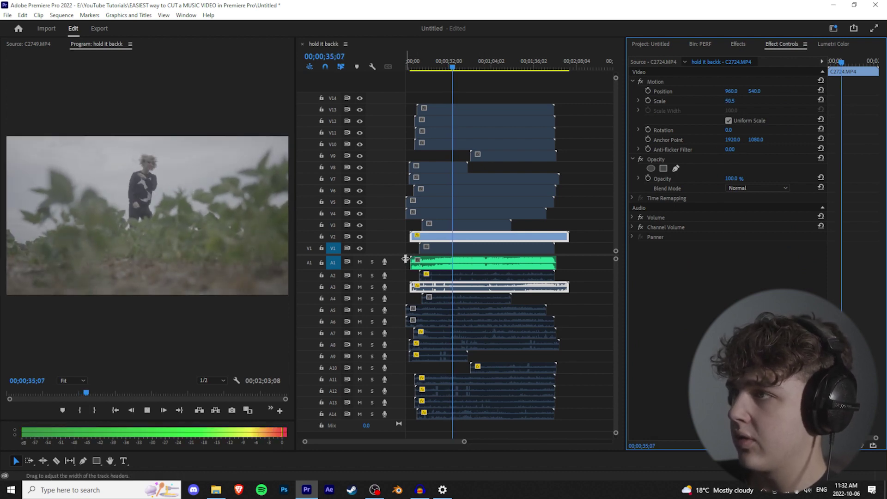
key("space")
left_click(479, 266)
key("space")
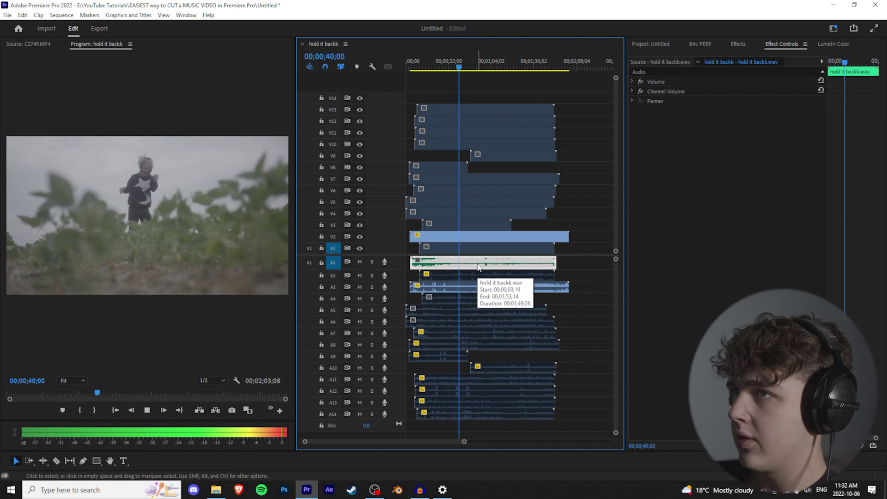
key("space")
Step: Disable C2724.MP4 on V2 and enable the clip on V3 for checking
left_click(479, 237)
key("shift+e")
left_click(468, 226)
key("shift+e")
key("equal")
key("equal")
Step: Disable the V3 clip, enable C2728.MP4 on V4, and place the playhead at 00;00;28;00
left_click(418, 203)
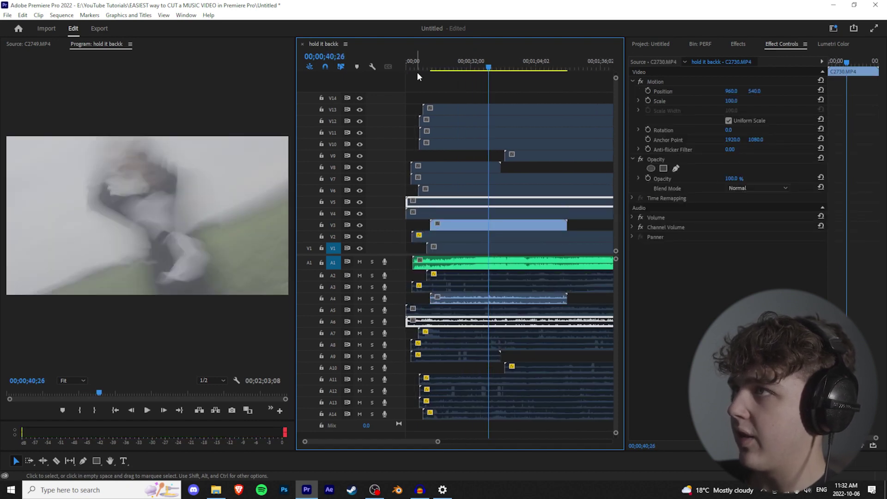
key("Home")
left_click(418, 209)
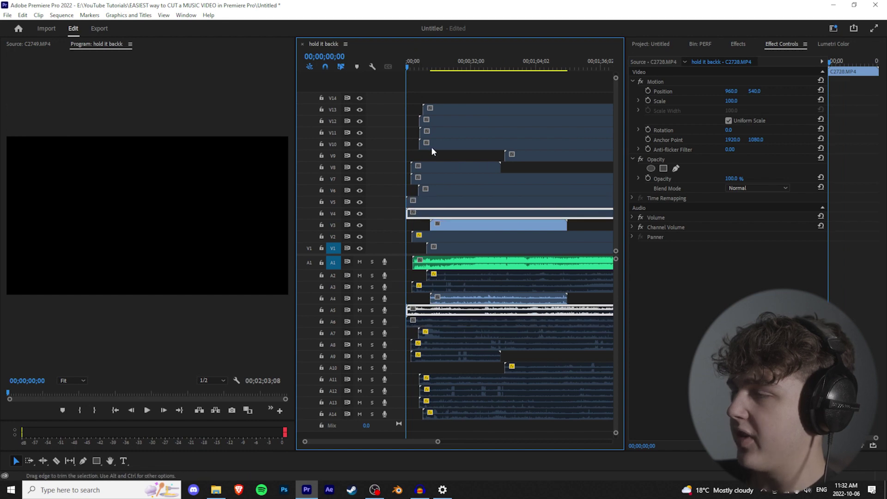
left_click(501, 212)
left_click(463, 58)
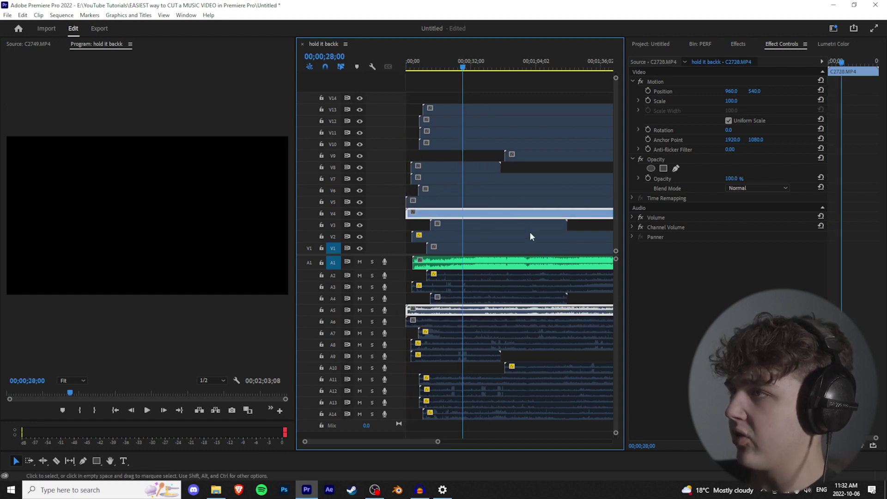
Step: Play C2728.MP4 from 28 seconds to check its sync with the song, and listen to its own audio from about 8 seconds
left_click(500, 269)
key("space")
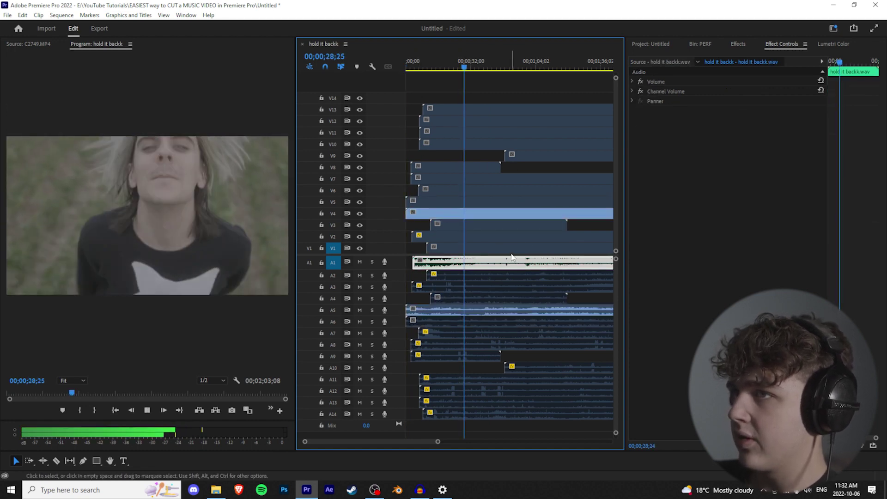
key("space")
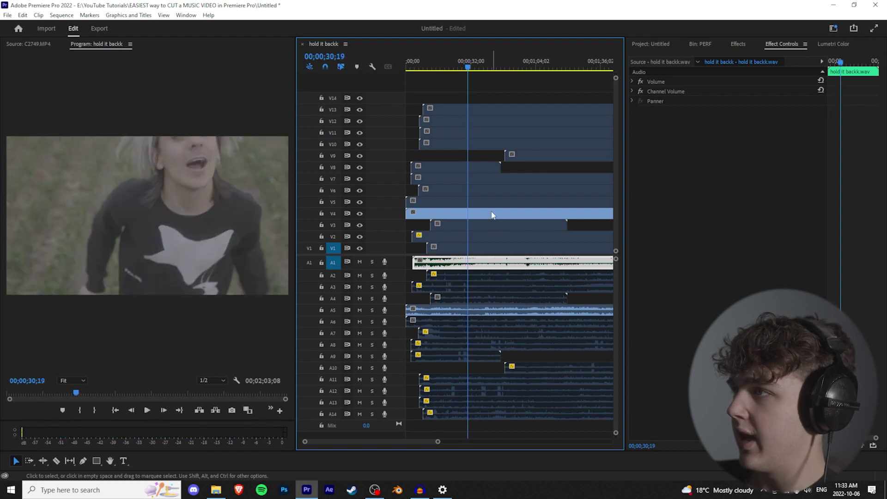
left_click(492, 214)
left_click_drag(427, 57, 422, 57)
key("space")
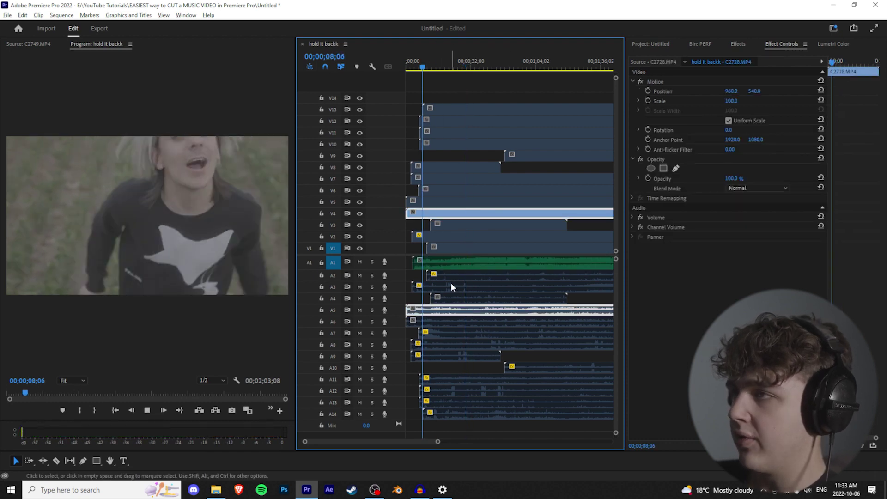
Step: Split C2728.MP4 on V4 at 00;00;28;25 and disable the section before the cut
key("equal")
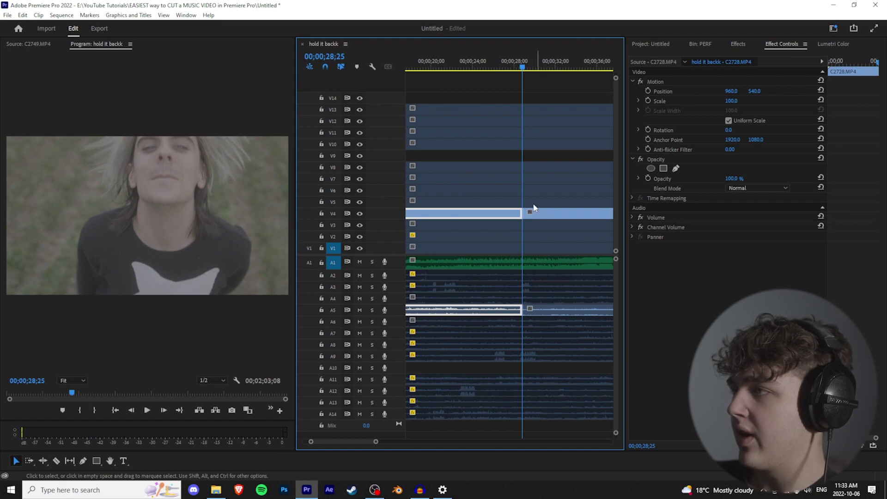
key("Delete")
left_click(507, 63)
key("space")
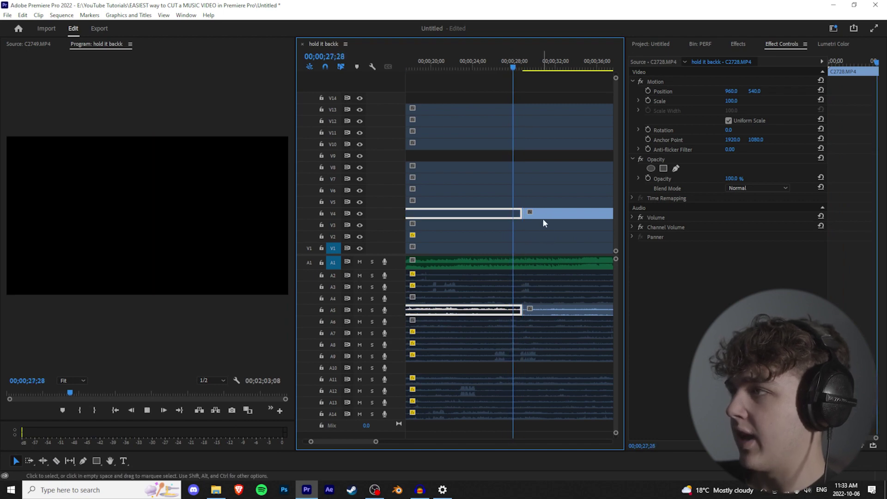
Step: Disable the remaining section of C2728.MP4 and play the song on its own up to the matching moment near 00;00;35;24
left_click(488, 68)
left_click(540, 218)
key("Delete")
left_click(527, 268)
key("space")
key("minus")
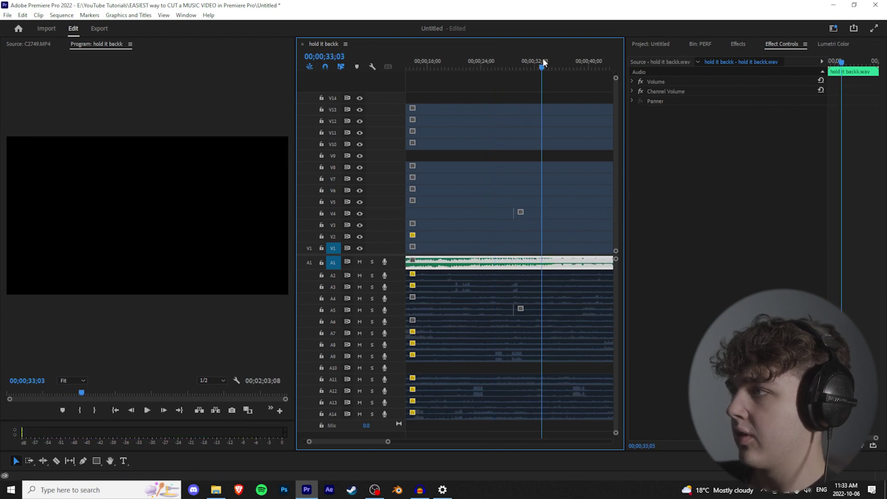
key("space")
key("=")
key("=")
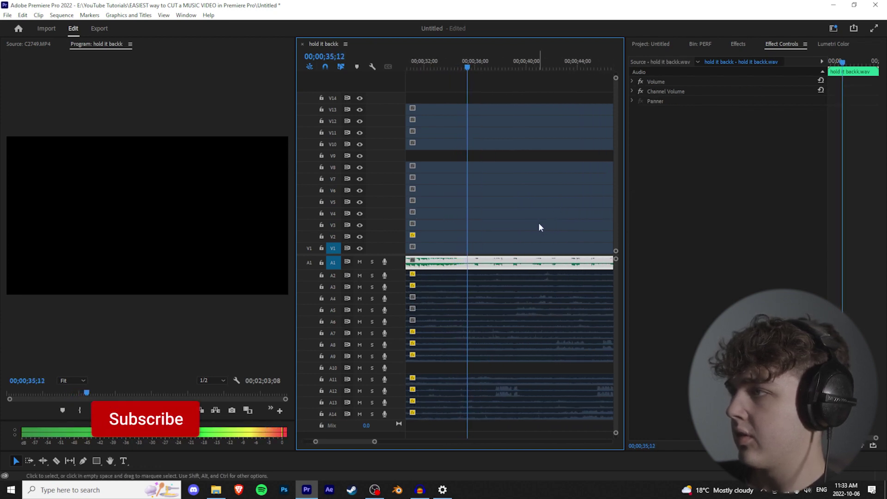
key("space")
Step: Move the later section of C2728.MP4 on V4 to start at 00;00;35;24 and set its scale to 51.8
key("minus")
key("minus")
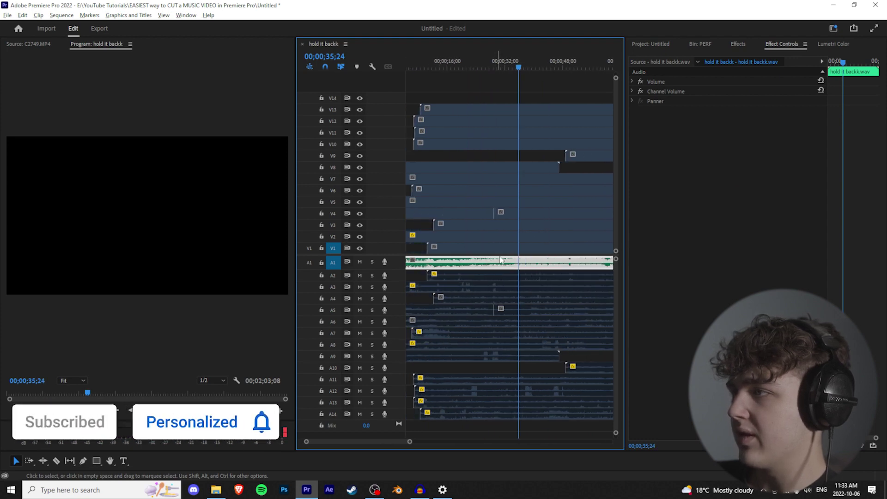
mouse_move(513, 214)
left_mouse_down()
mouse_move(531, 215)
mouse_move(446, 216)
mouse_move(508, 217)
mouse_move(498, 218)
left_mouse_up()
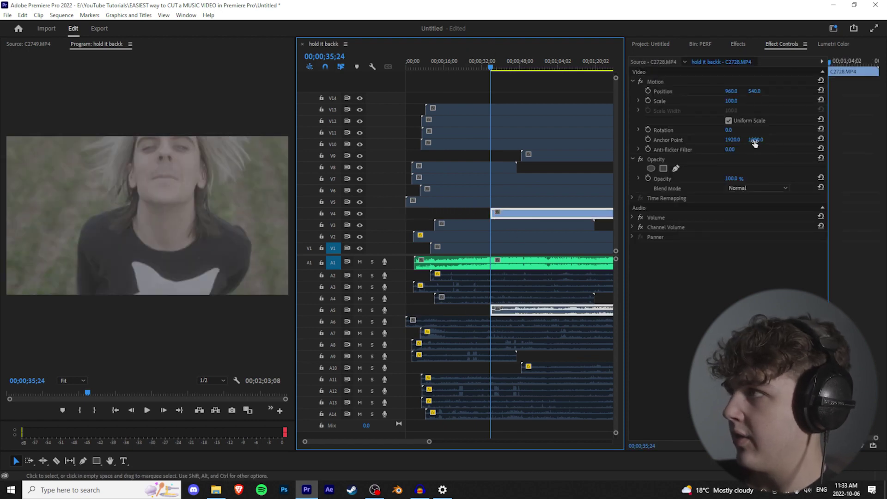
left_click_drag(731, 101, 709, 101)
Step: Play the repositioned C2728.MP4 section with the song to check its sync
key("space")
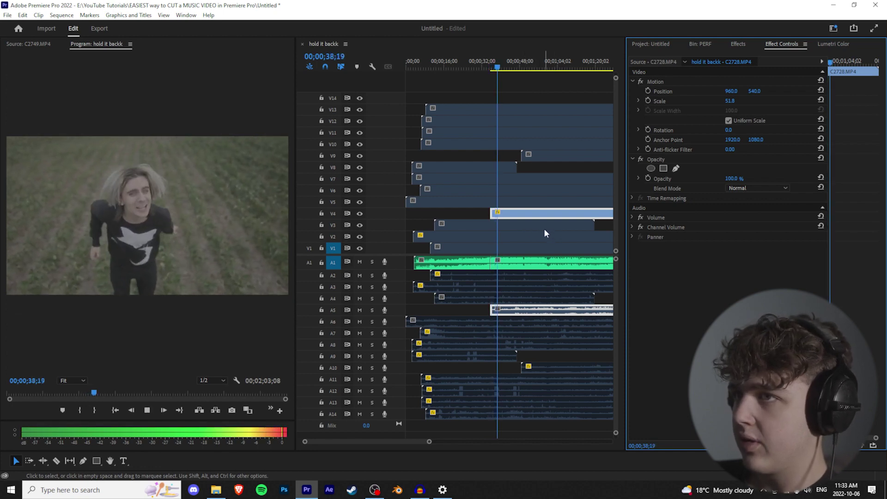
left_click(529, 267)
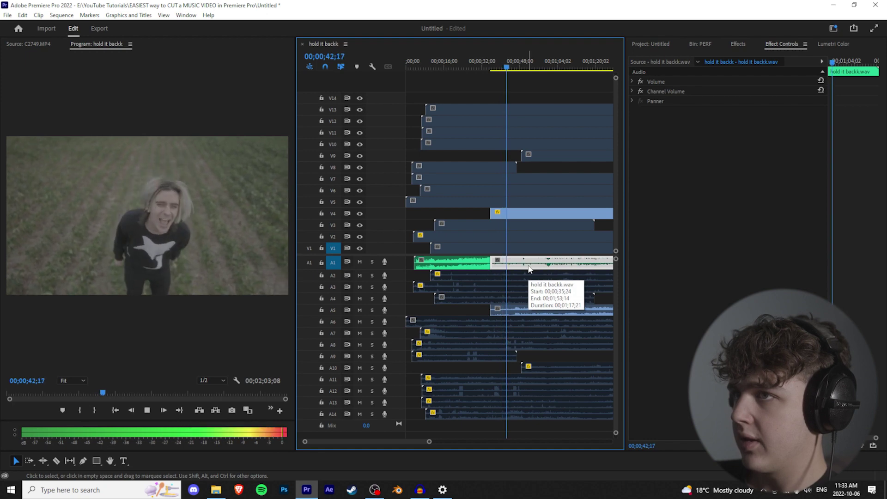
key("space")
Step: Disable the synced C2728.MP4 section on V4
left_click(514, 215)
key("shift+e")
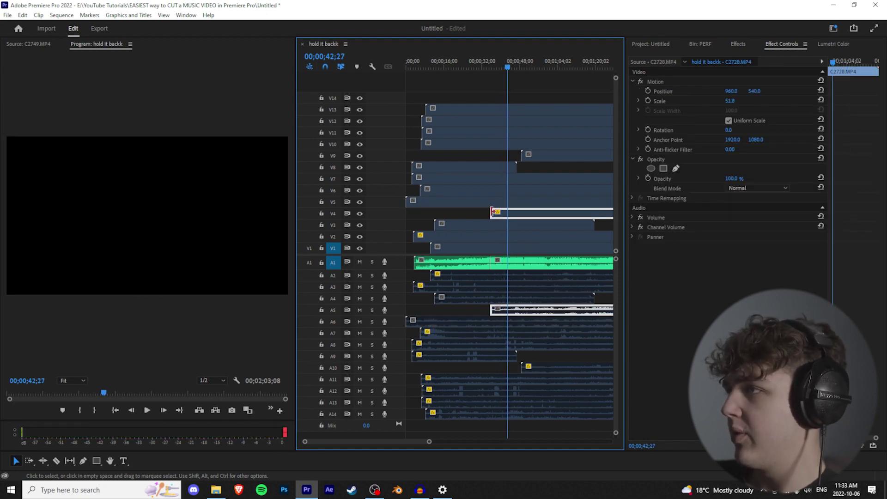
scroll(490, 238, "down", 3)
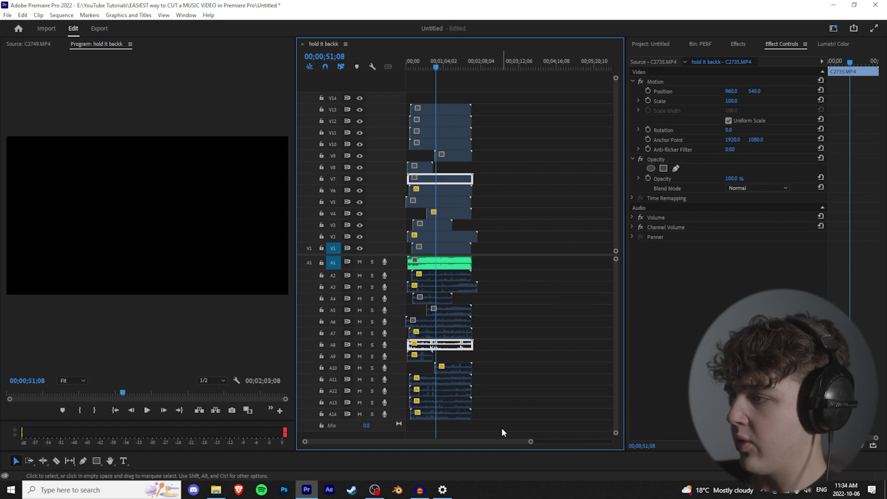
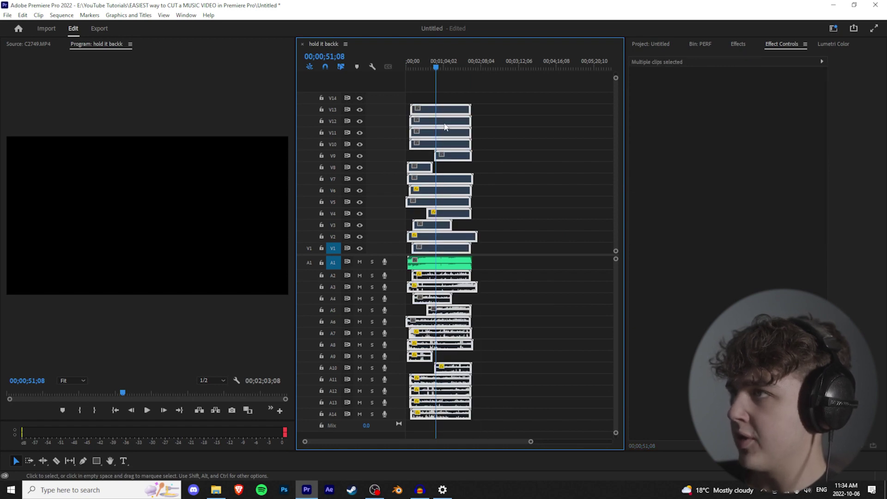
Step: Unlink the performance clips from their camera audio and delete that audio from tracks A2 to A14
right_click(453, 277)
left_click(515, 170)
left_click_drag(475, 429, 414, 271)
key("Delete")
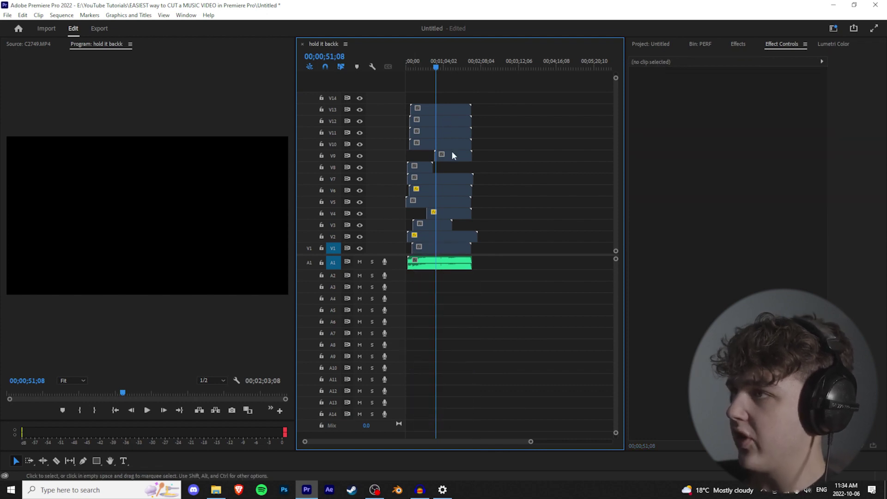
Step: Delete all empty audio tracks from the sequence
right_click(400, 291)
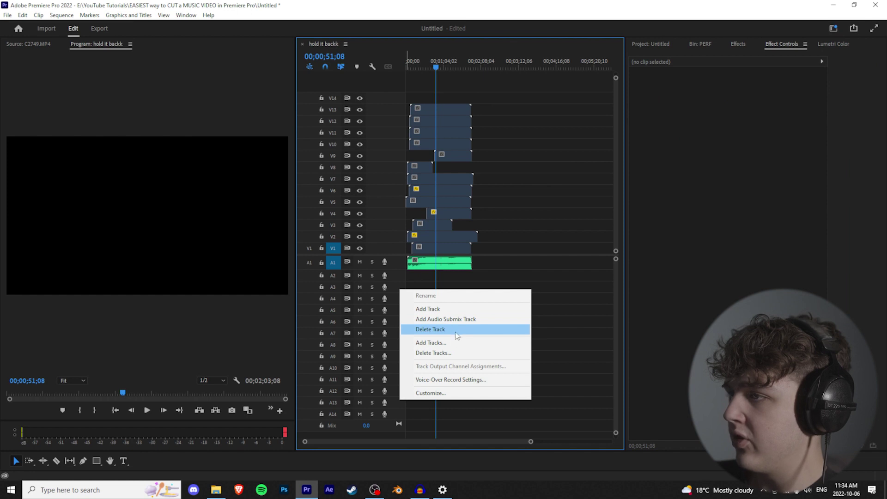
left_click(449, 353)
left_click(383, 239)
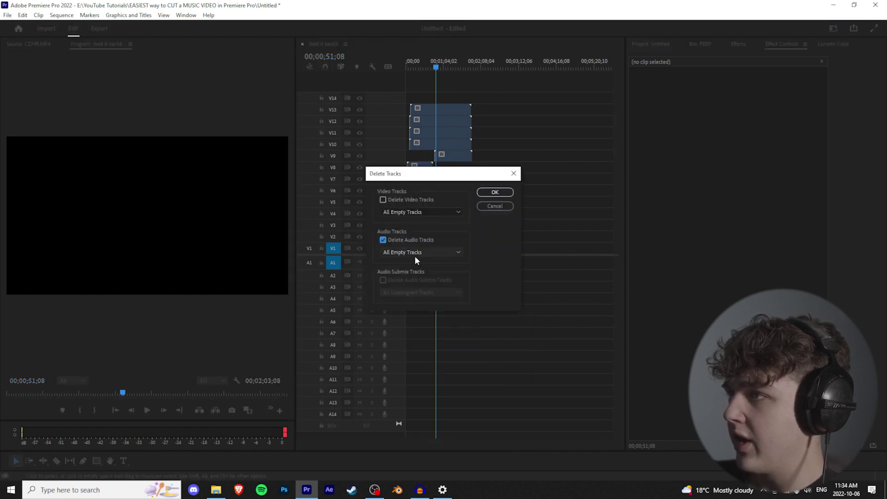
left_click(495, 192)
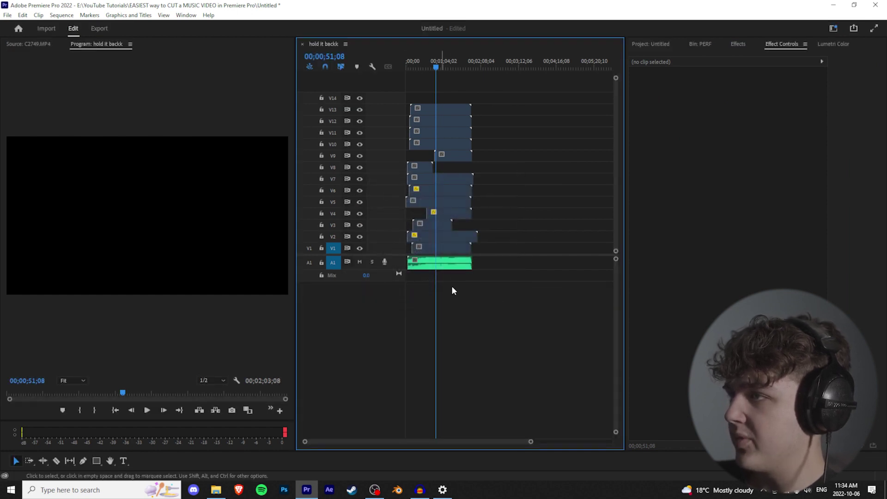
Step: Trim the starts of the clips on V2, V5, V7 and V8 to the start of the song
scroll(414, 285, "up", 5)
scroll(433, 301, "up", 3)
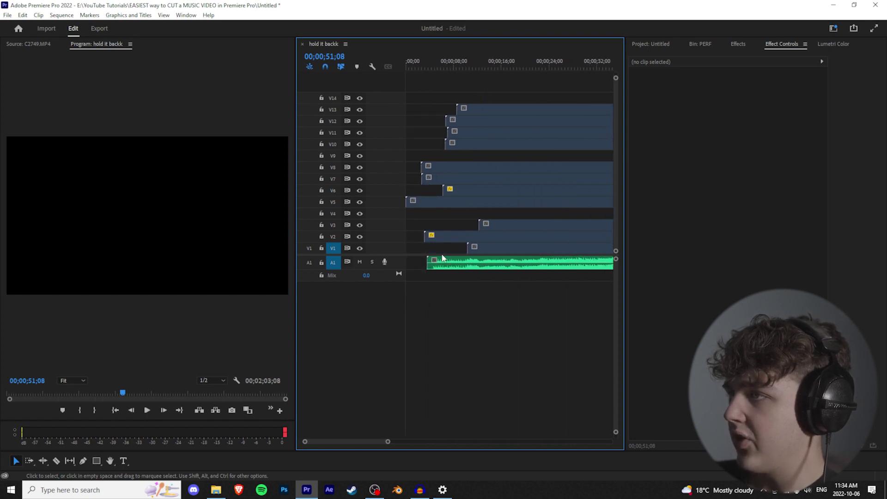
left_click_drag(407, 201, 428, 169)
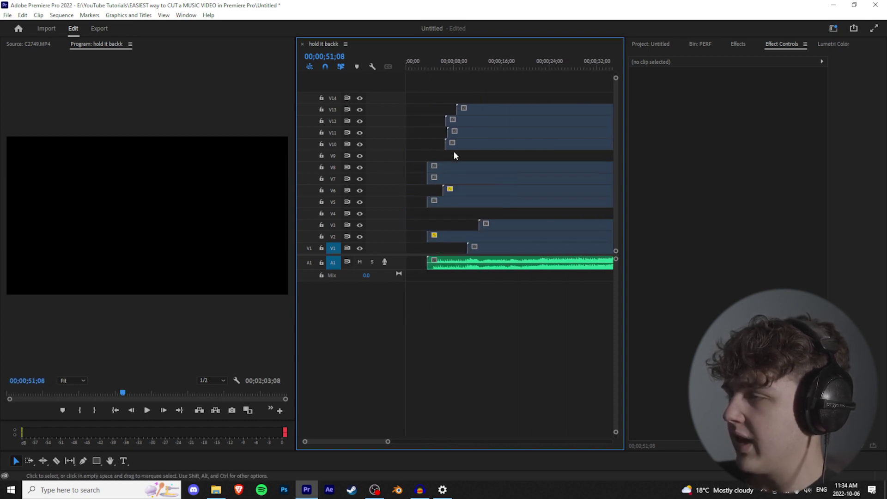
Step: Move all clips and the song to the start of the sequence and return the playhead to 00;00;00;00
key("ctrl+a")
left_click_drag(462, 264, 420, 254)
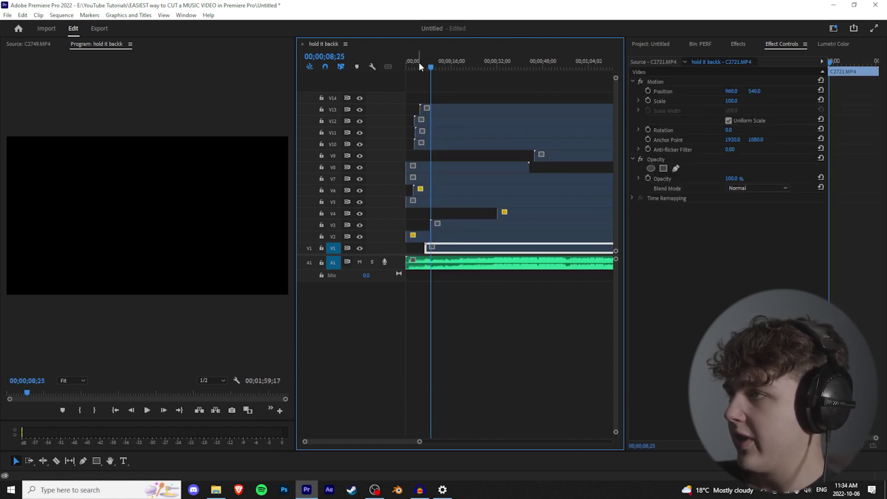
left_click_drag(418, 61, 366, 62)
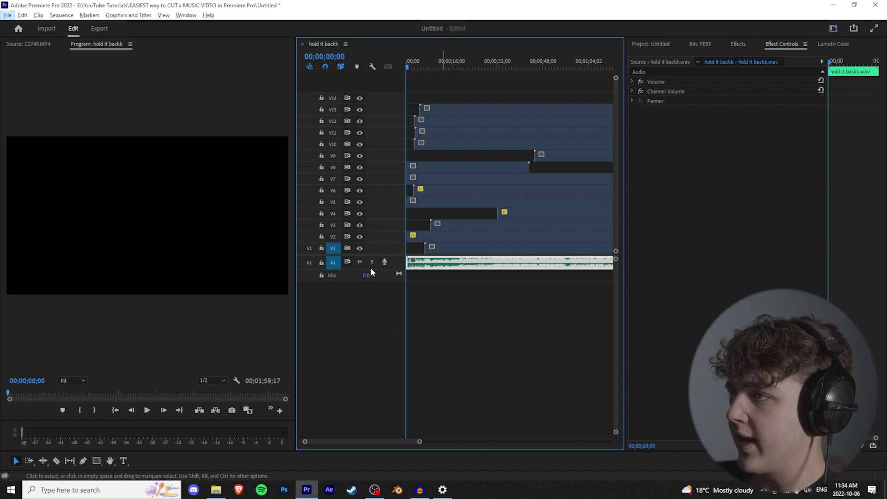
Step: Expand audio track A1 and, while playing the song, mark an In point where the louder section begins near 00;00;31;15
left_click(416, 286)
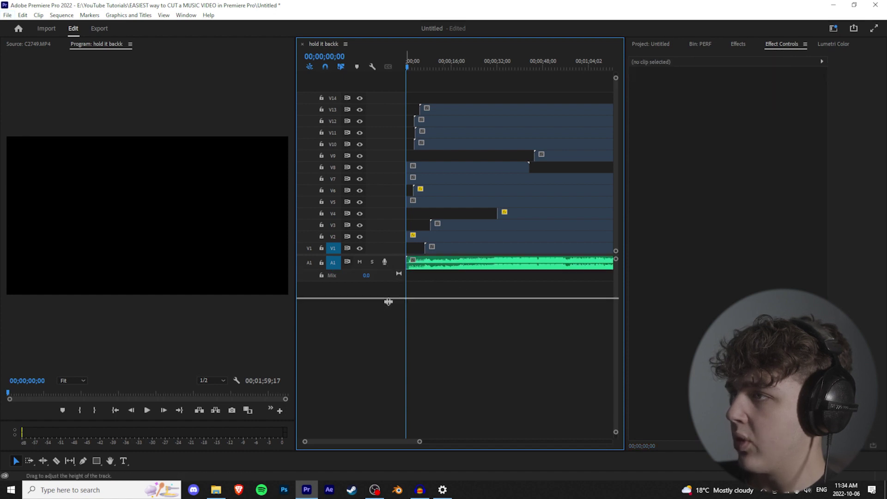
left_click_drag(388, 301, 388, 355)
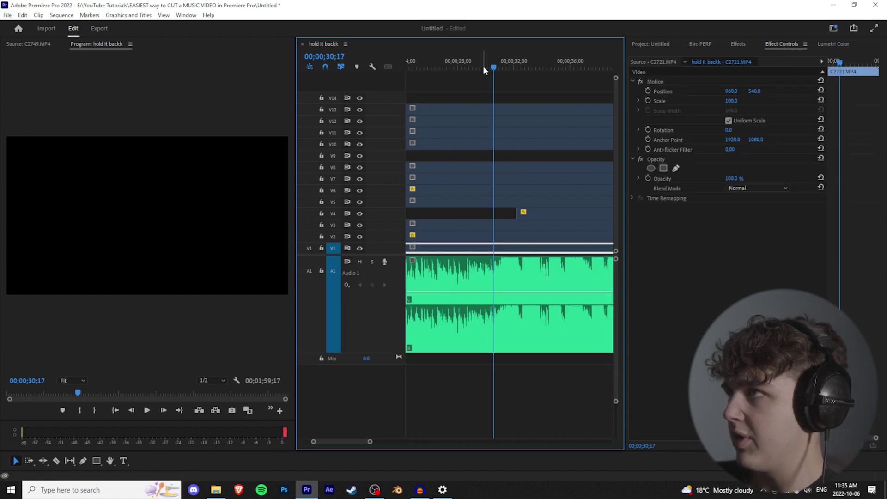
left_click(490, 63)
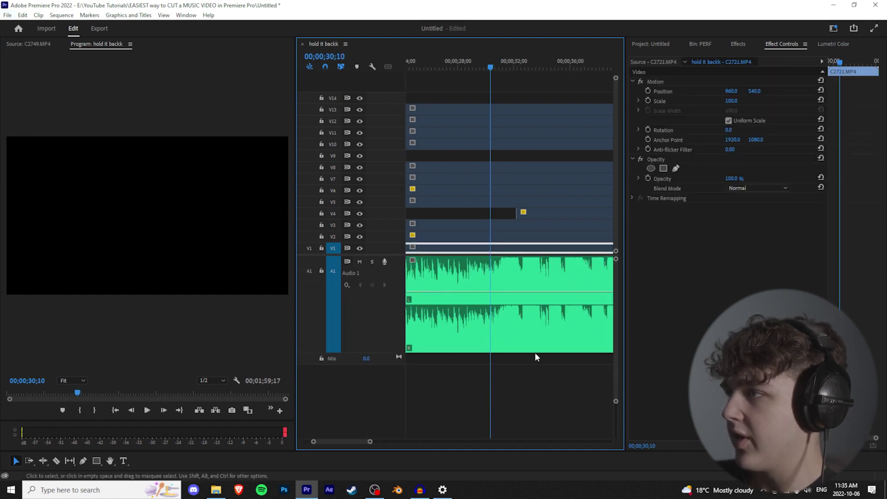
left_click(514, 379)
key("space")
key("ctrl+k")
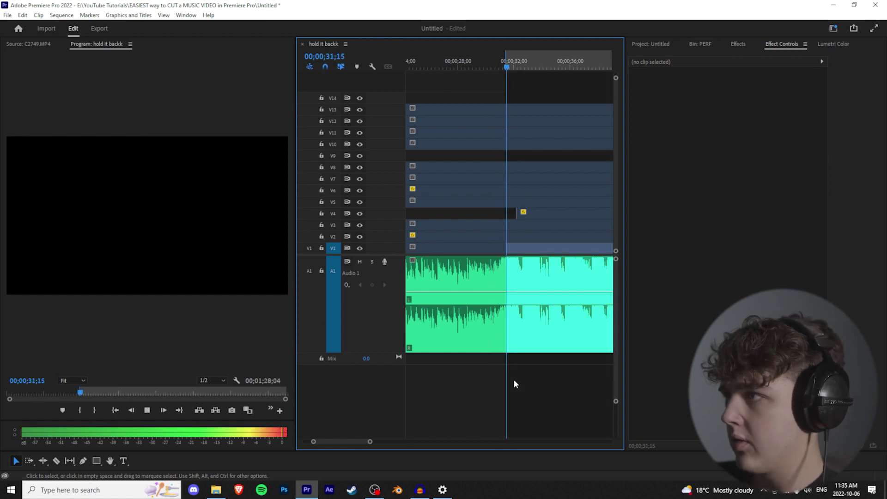
key("space")
left_click(498, 65)
key("space")
key("space")
Step: Move the V9 clip down into the free space on V8 and shift the clips on V10 to V13 down one track
scroll(542, 259, "down", 5)
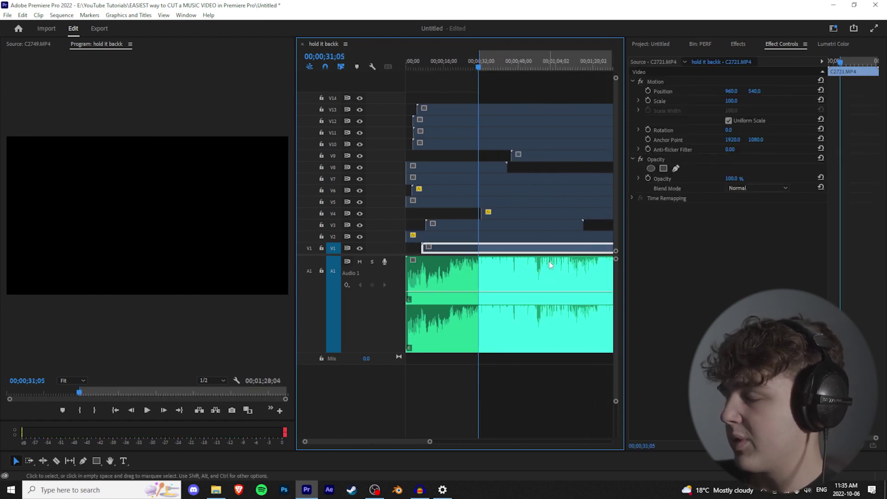
key("minus")
key("equal")
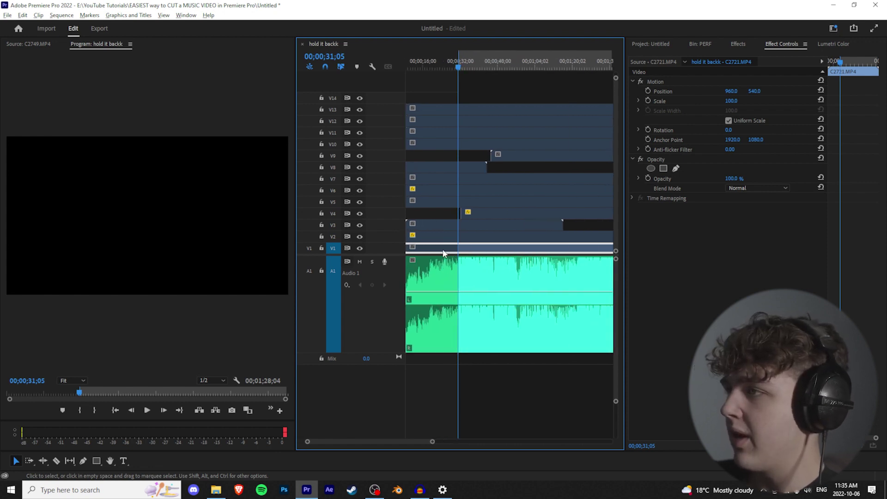
scroll(467, 256, "up", 1)
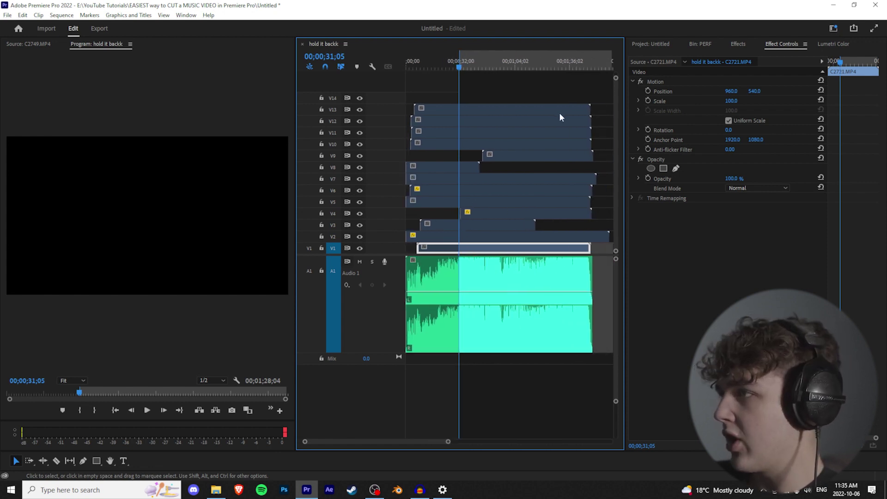
left_click_drag(509, 158, 513, 168)
left_click_drag(511, 91, 479, 143)
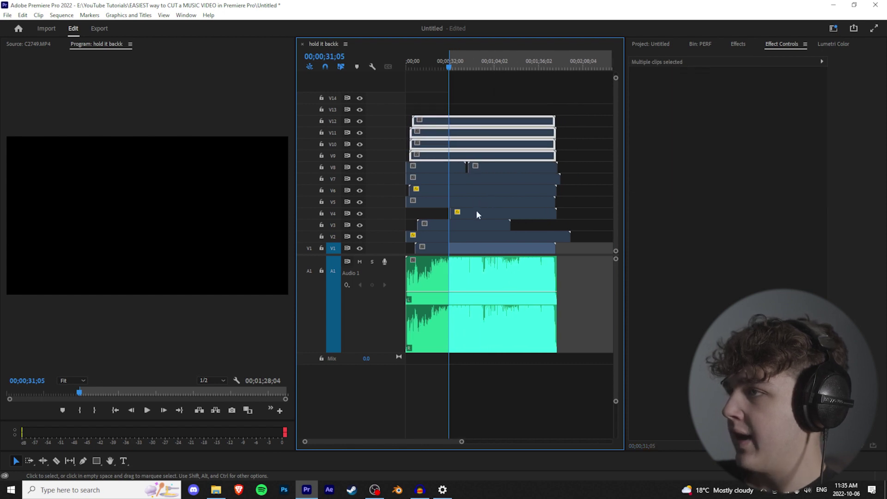
left_click(492, 93)
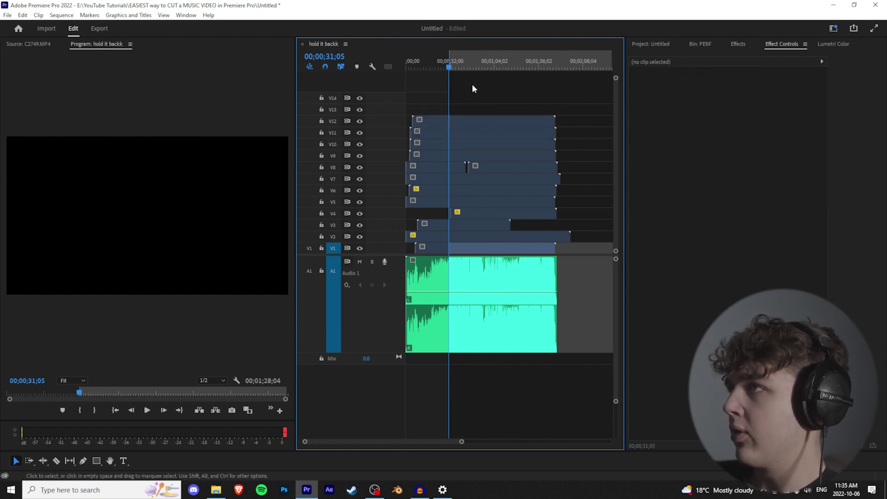
Step: Find the clip Enable command in the keyboard shortcut settings and assign E as its shortcut
left_click_drag(423, 60, 389, 65)
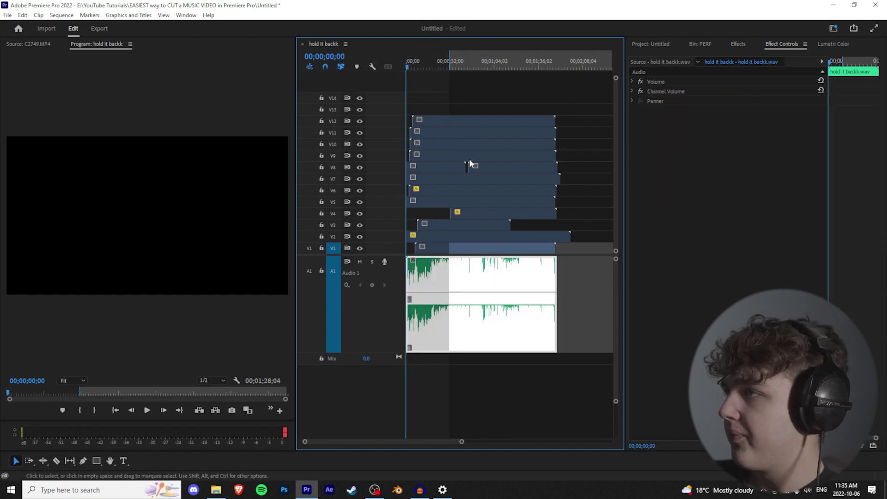
left_click(19, 13)
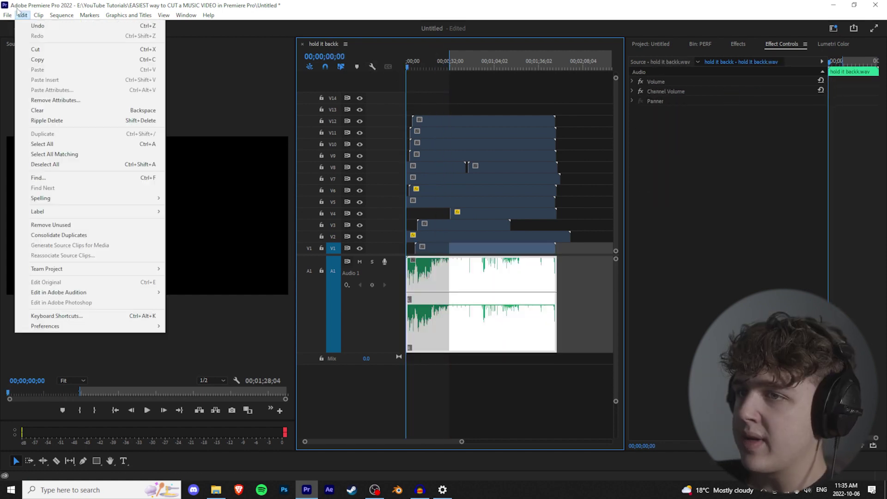
left_click(99, 316)
type("enable")
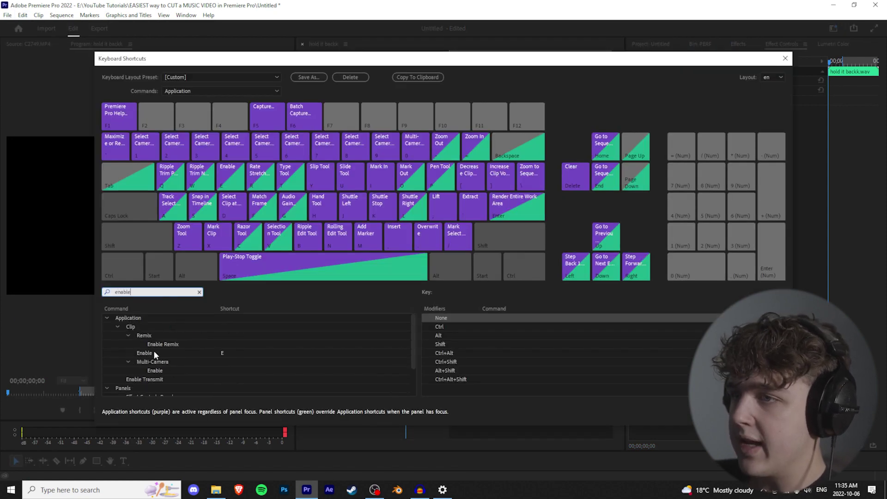
left_click(221, 353)
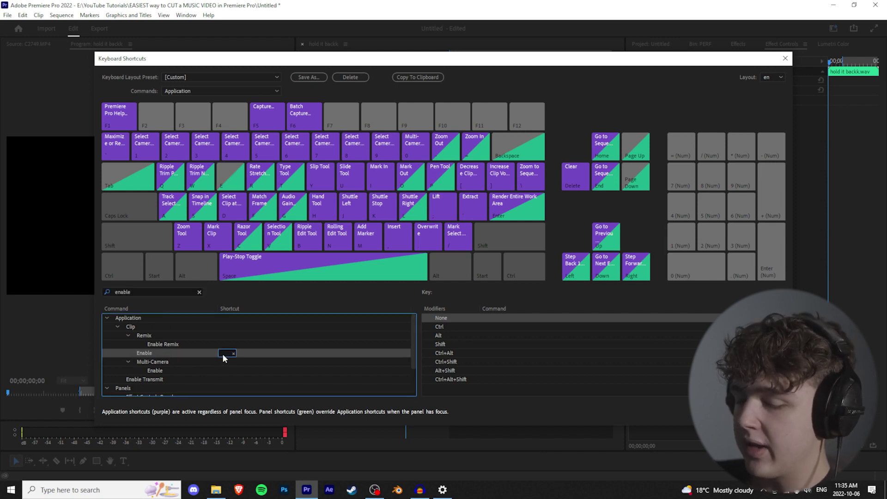
key("e")
left_click(722, 411)
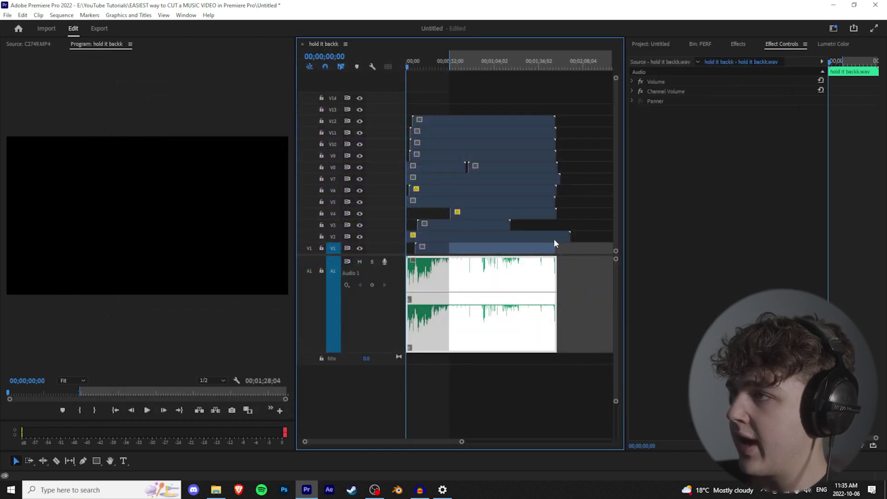
Step: Place the playhead at 00;00;23;12 and enable C2749.MP4 on V12
left_click(438, 61)
scroll(477, 214, "up", 2)
scroll(477, 214, "up", 2)
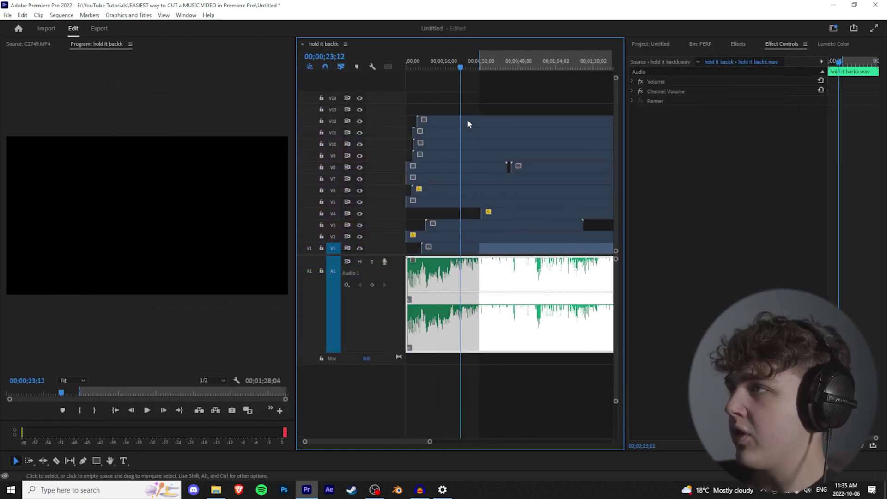
left_click(485, 123)
left_click(493, 302)
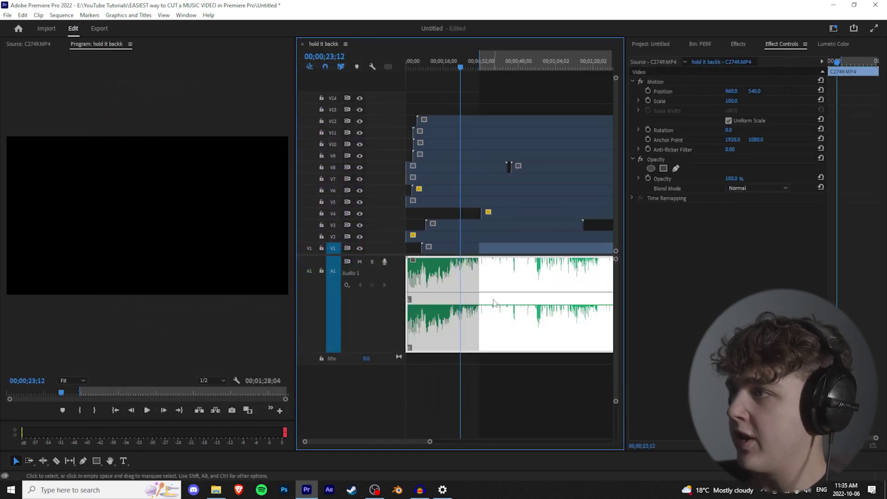
left_click(465, 121)
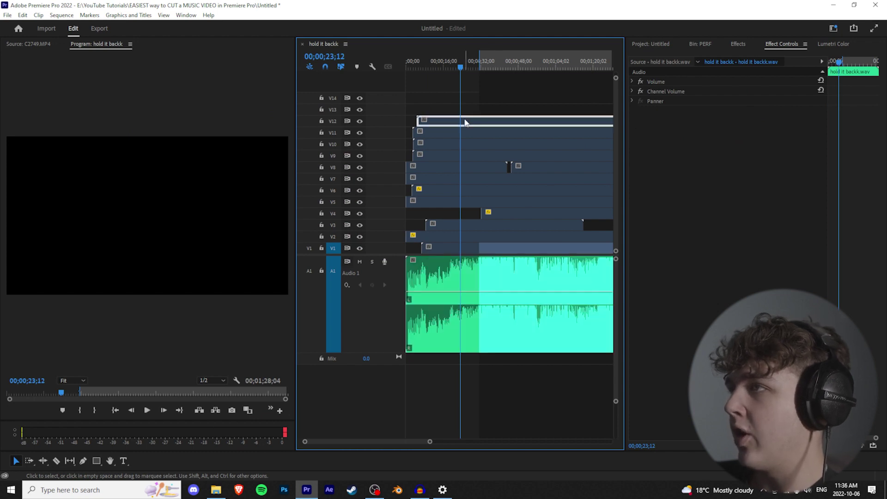
Step: Toggle the V12 track output off and on repeatedly to compare it with enabling the clip
left_click(359, 120)
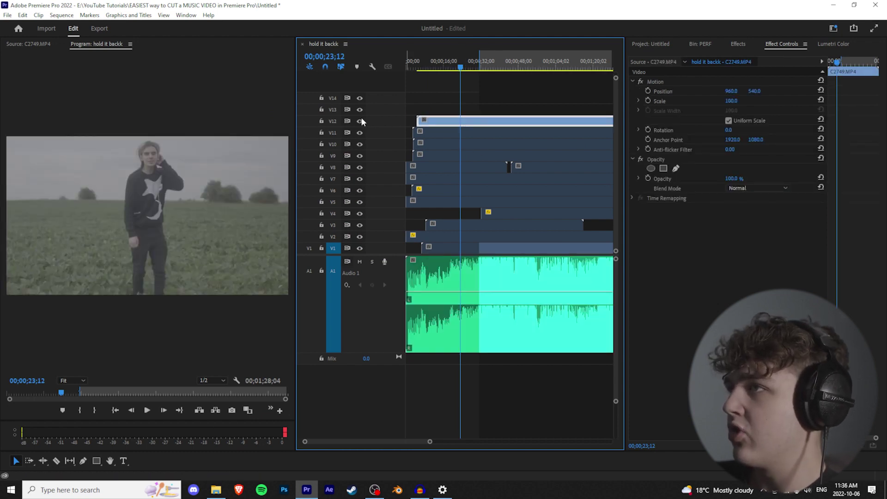
left_click(360, 121)
left_click(360, 121)
left_click(360, 121)
left_click(359, 121)
left_click(358, 120)
left_click(358, 120)
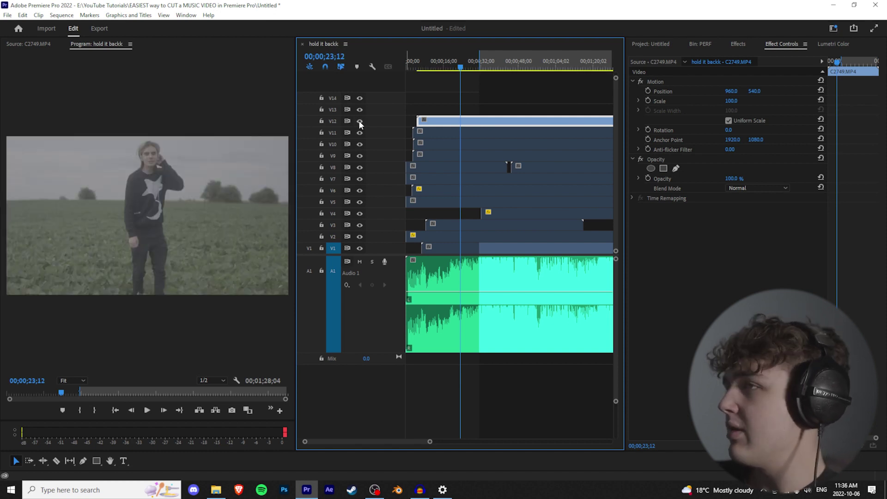
Step: Play the song with the V12 output hidden, then restore the output and disable C2749.MP4
left_click(359, 121)
key("space")
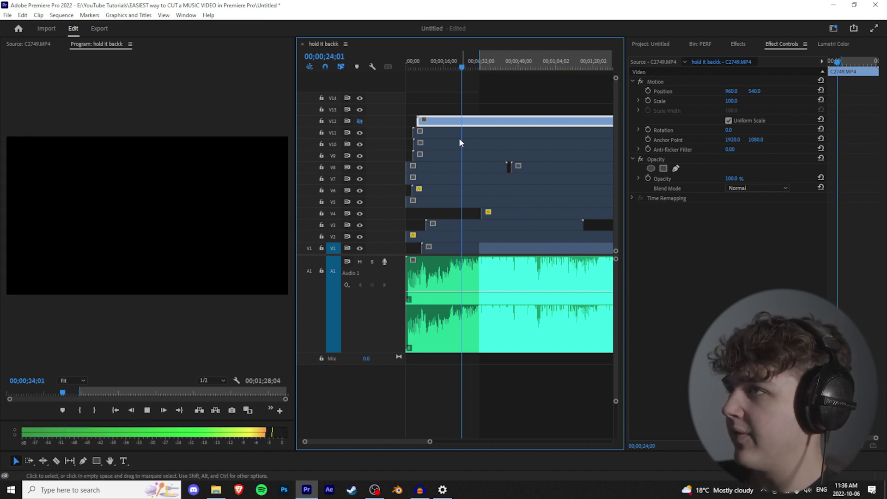
key("space")
left_click(359, 120)
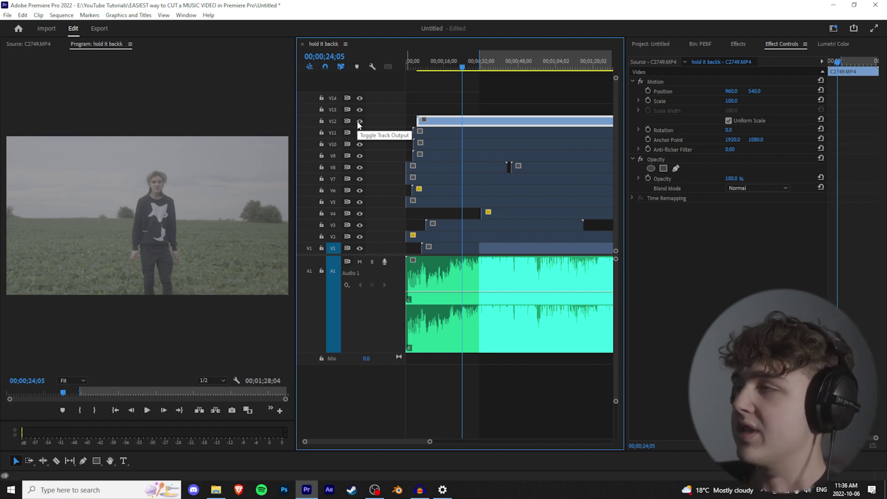
key("shift+e")
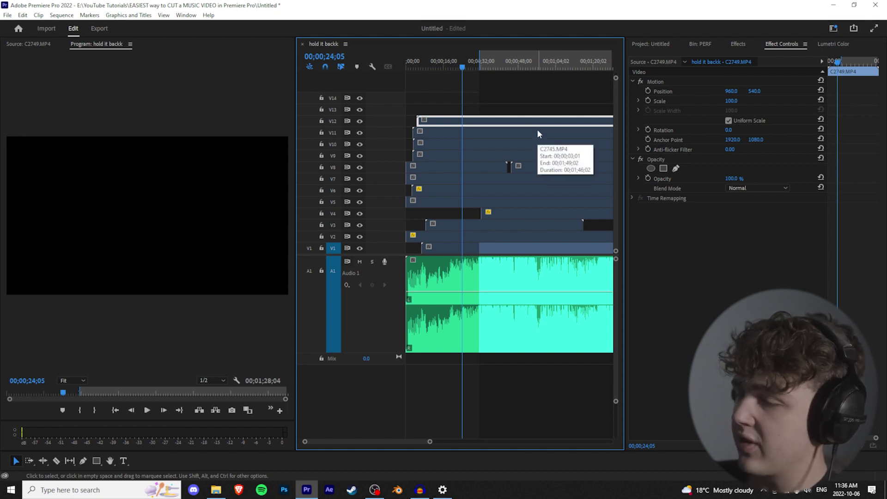
Step: Trim the end of the clip on V2 to match the end of the song
scroll(522, 186, "down", 3)
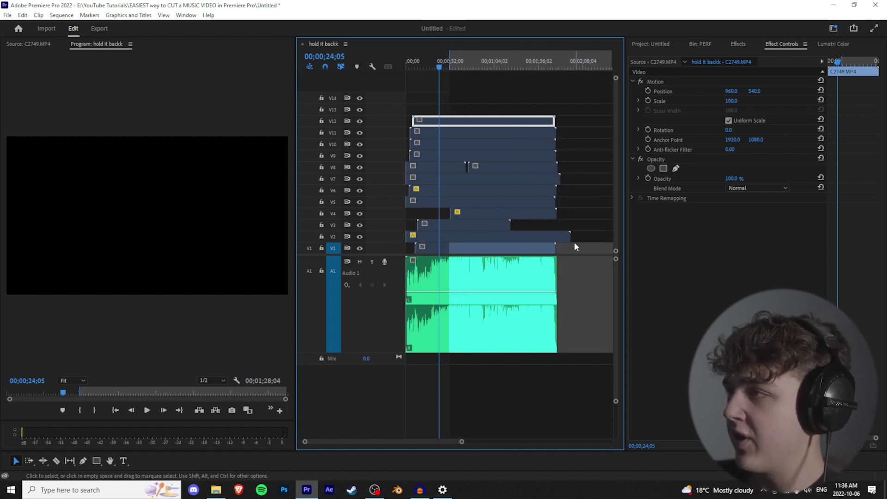
left_click_drag(570, 237, 555, 237)
Step: Enable C2743.MP4 on V10 with the playhead at 00;00;36;03 and preview it
left_click(461, 64)
left_click(503, 193)
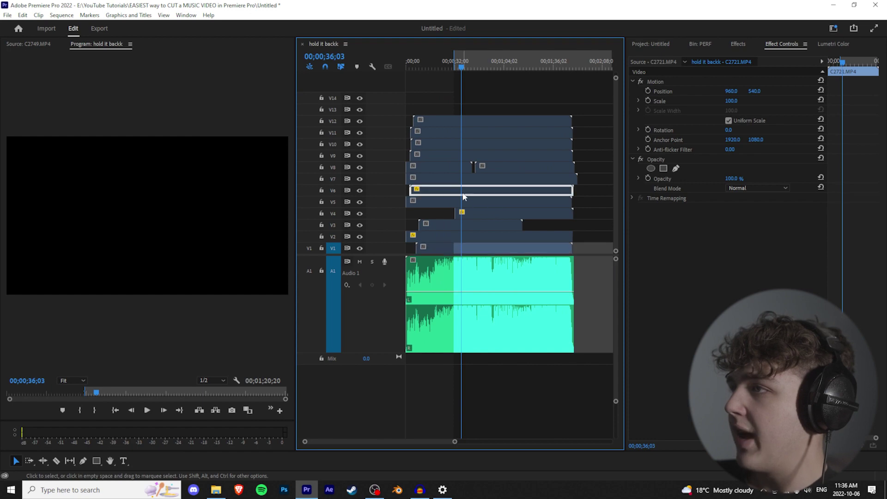
left_click(502, 143)
key("space")
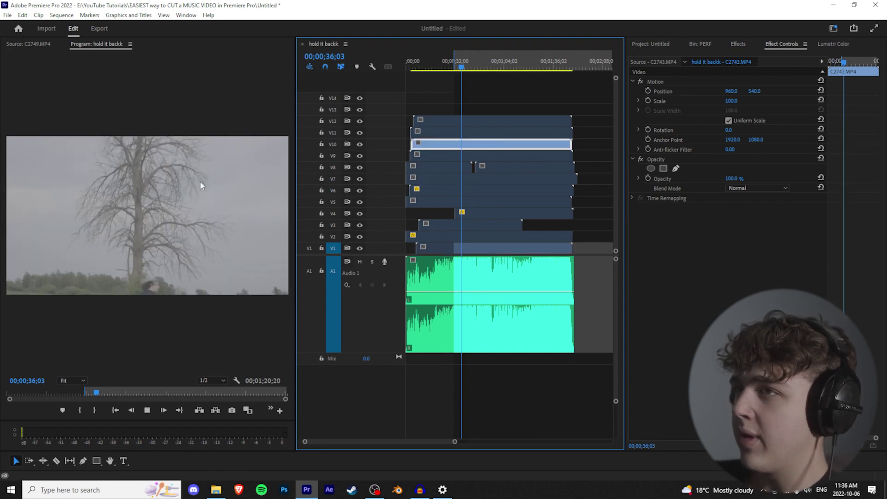
key("space")
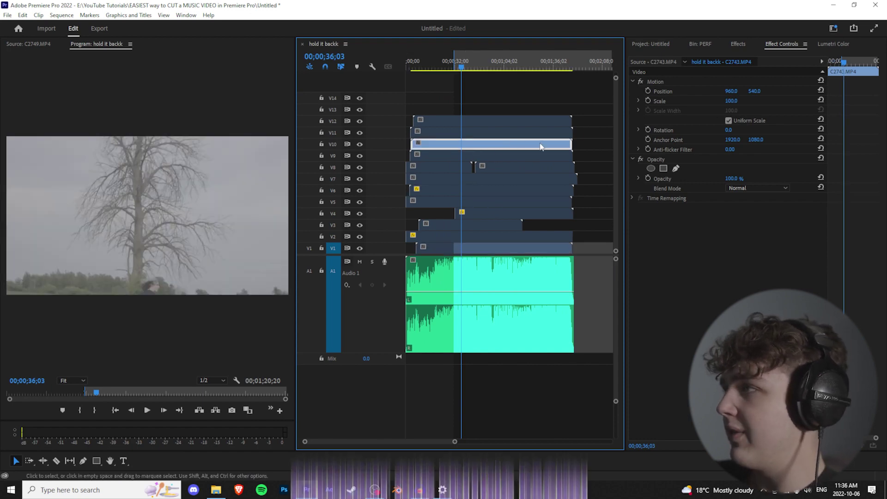
Step: Set the scale of C2743.MP4 on V10 to 50
left_click(738, 101)
type("50")
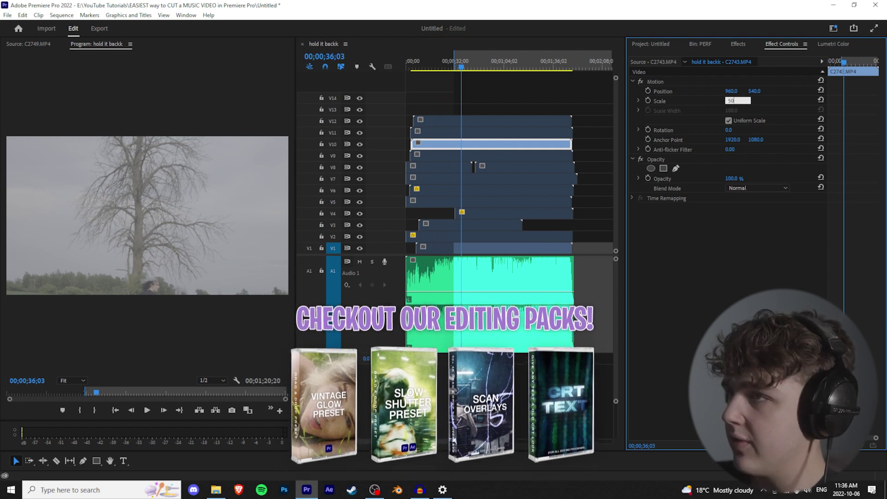
key("Return")
Step: Paste the Motion attributes of C2743.MP4 onto all the stacked video clips from V1 to V12
left_click_drag(529, 96, 411, 249)
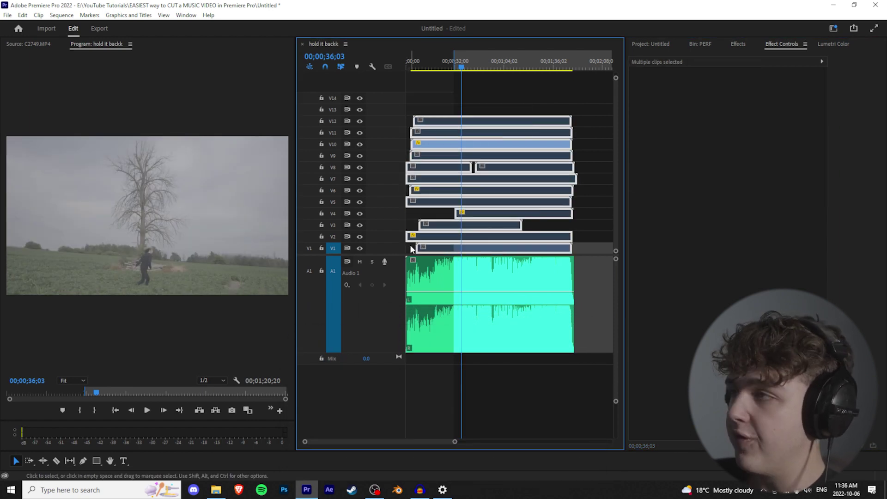
key("ctrl+alt+v")
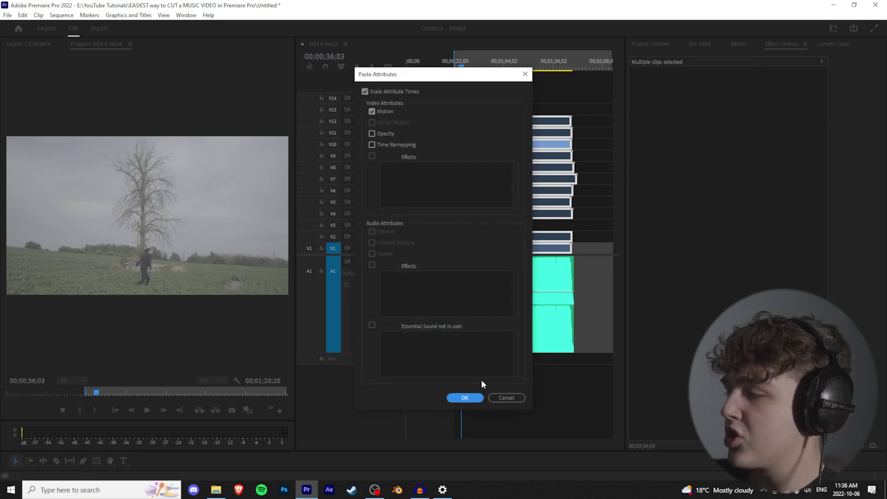
left_click(467, 397)
left_click(542, 101)
key("=")
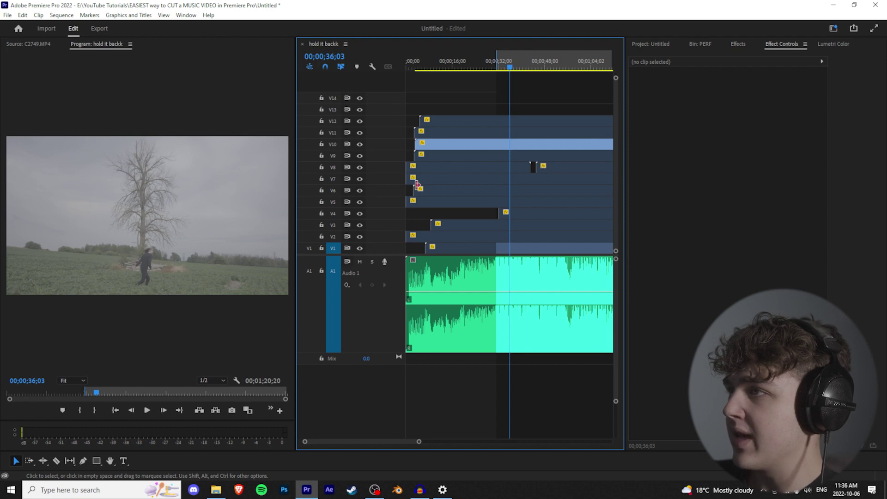
key("-")
Step: Disable the V10 clip and check the rescaled clips on V12 and V11 by enabling and disabling them in turn
left_click(489, 146)
left_click(499, 122)
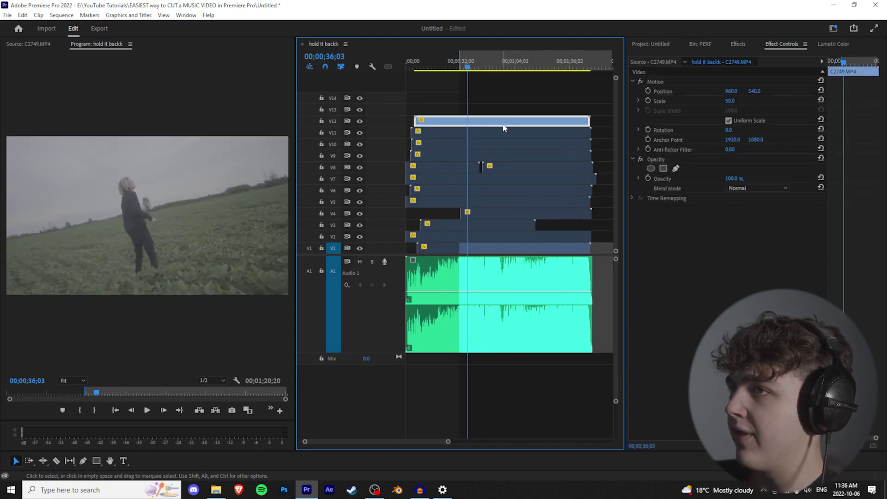
left_click(505, 133)
key("minus")
Step: Create an adjustment layer with default settings and place it on V14 across the full length of the song
left_click(650, 44)
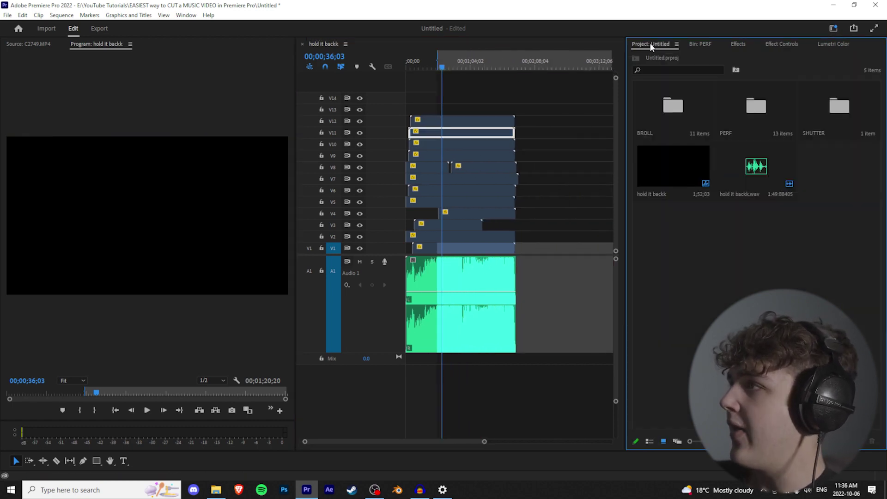
right_click(717, 261)
mouse_move(739, 301)
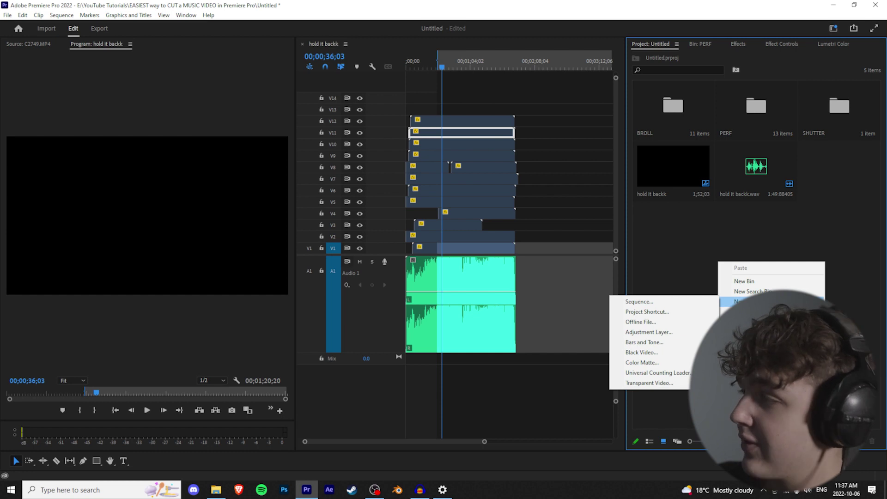
left_click(681, 332)
left_click(459, 279)
left_click_drag(672, 105, 519, 99)
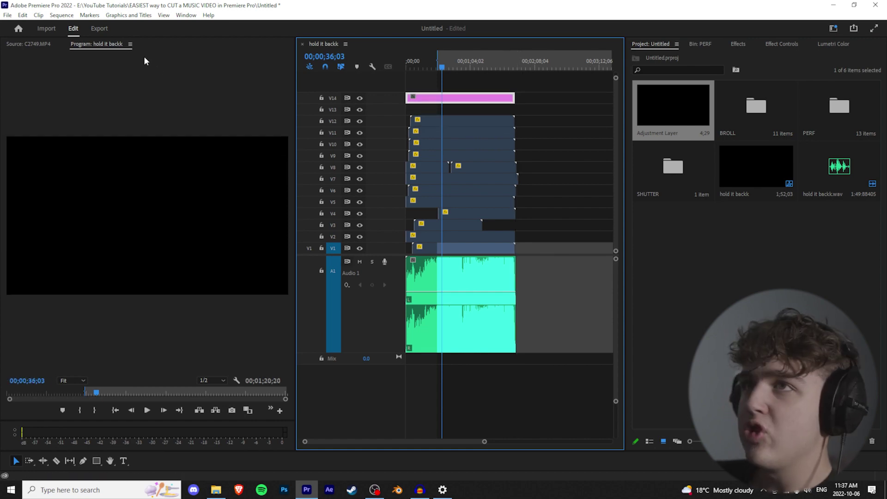
Step: Change the sequence timebase to 23.976 frames/second
left_click(61, 15)
left_click(74, 25)
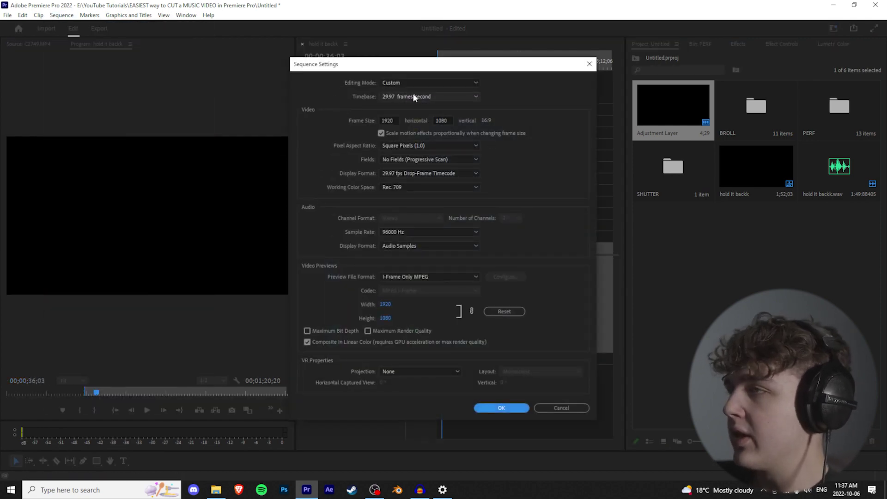
left_click(396, 95)
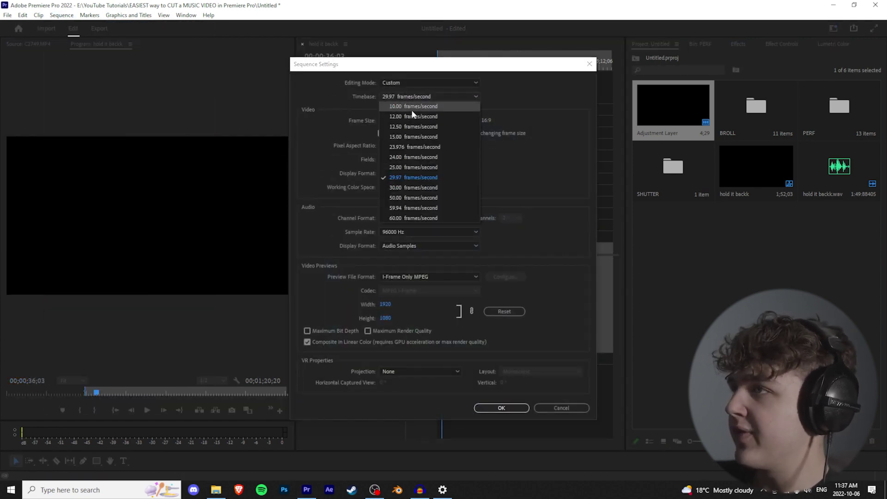
left_click(404, 146)
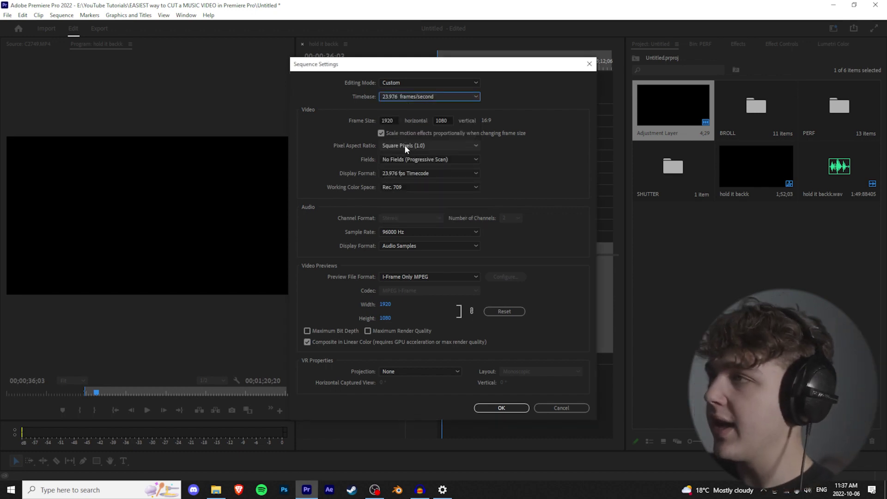
left_click(425, 96)
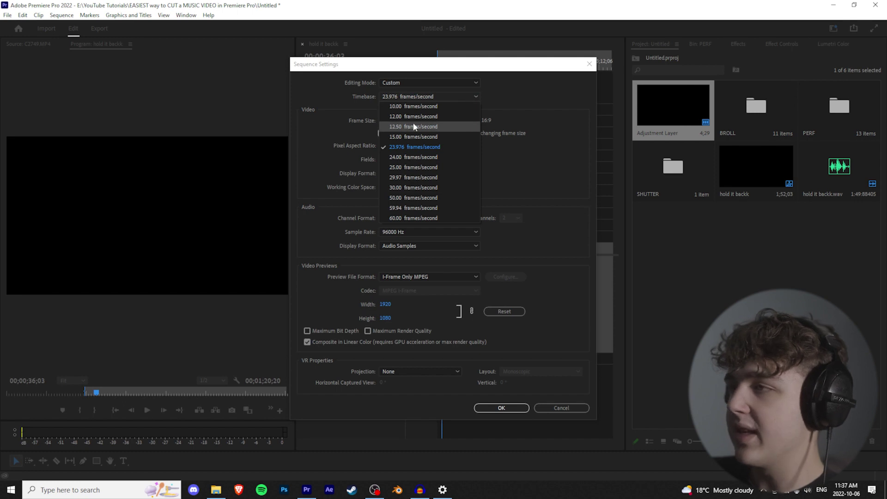
left_click(419, 146)
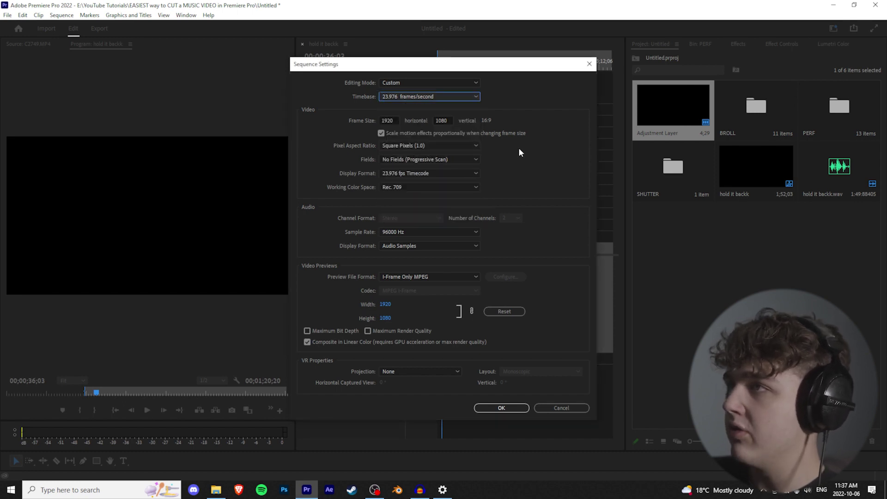
left_click(501, 407)
Step: Load the LUT file 120 as the Lumetri Color creative look on the adjustment layer
left_click(832, 44)
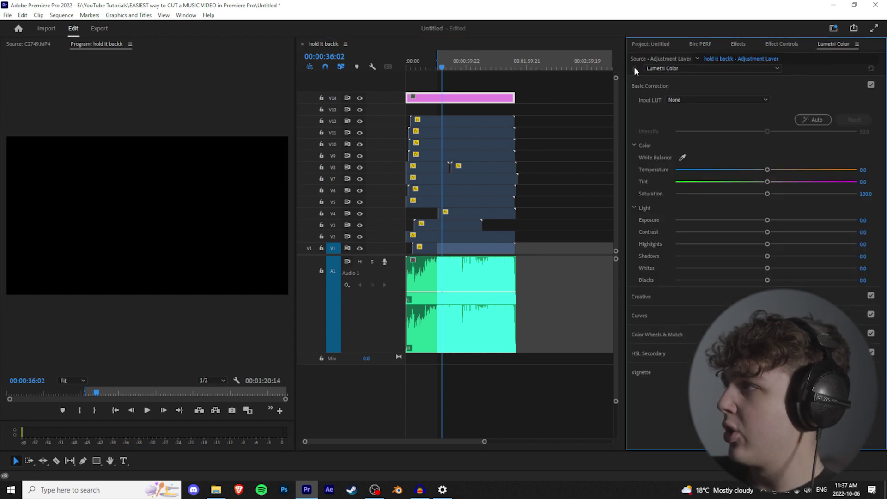
left_click(670, 89)
left_click(687, 105)
left_click(695, 118)
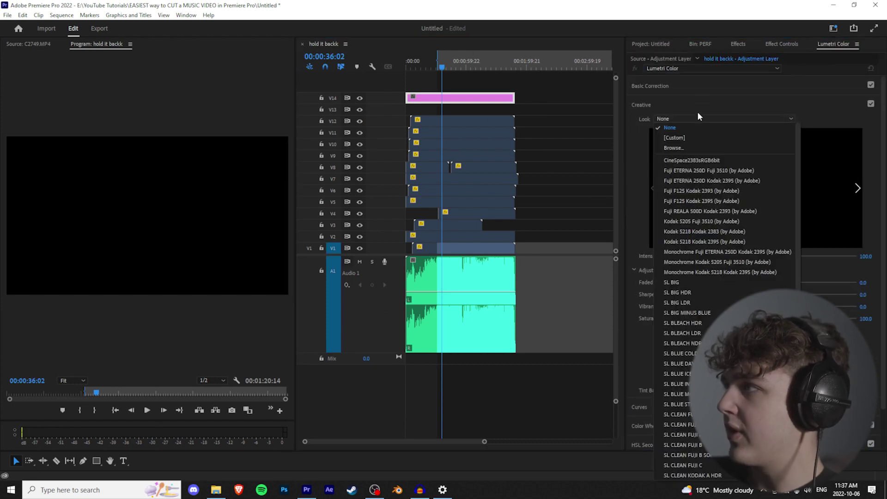
left_click(688, 147)
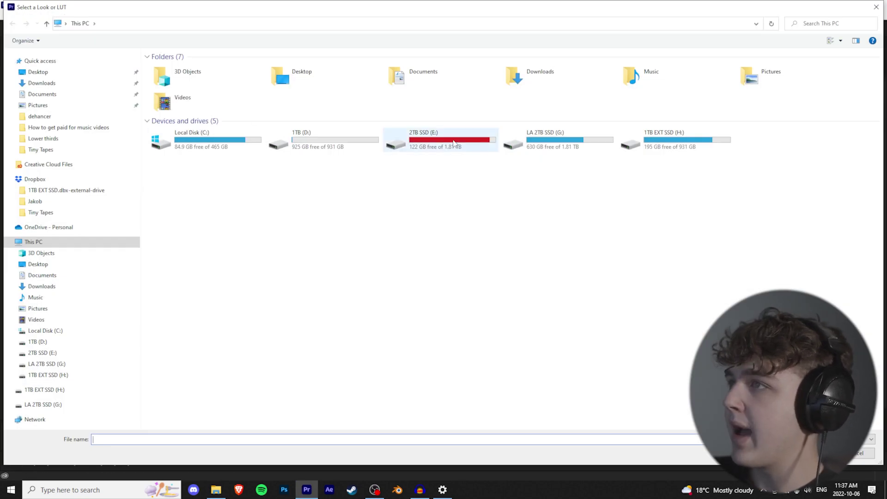
scroll(423, 362, "down", 8)
double_click(224, 303)
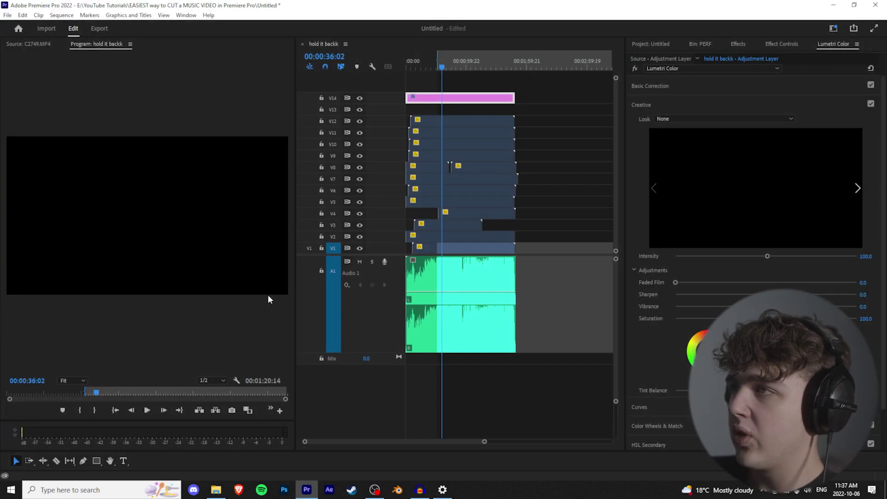
Step: Enable C2749.MP4 at 00:00:44:00 and set its Lumetri Highlights to 60.3, Temperature to 14.5, Tint to -13.5 and Saturation to 145.0
left_click(451, 60)
left_click(469, 122)
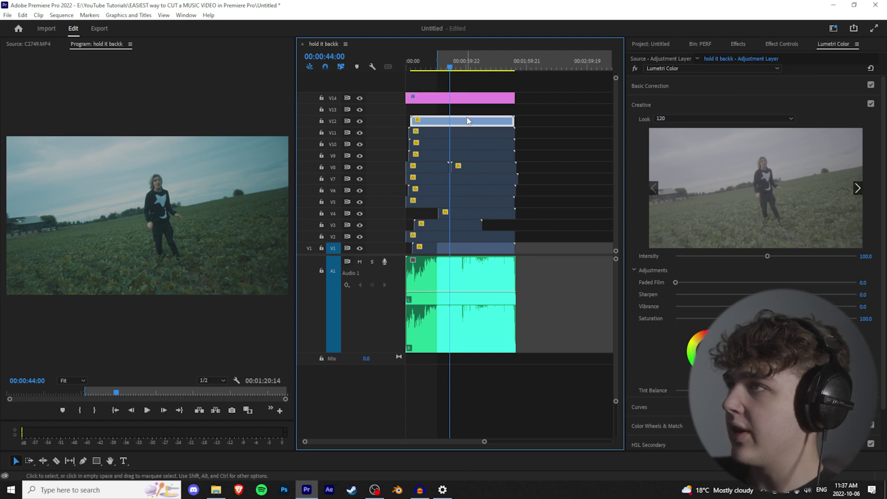
left_click(673, 92)
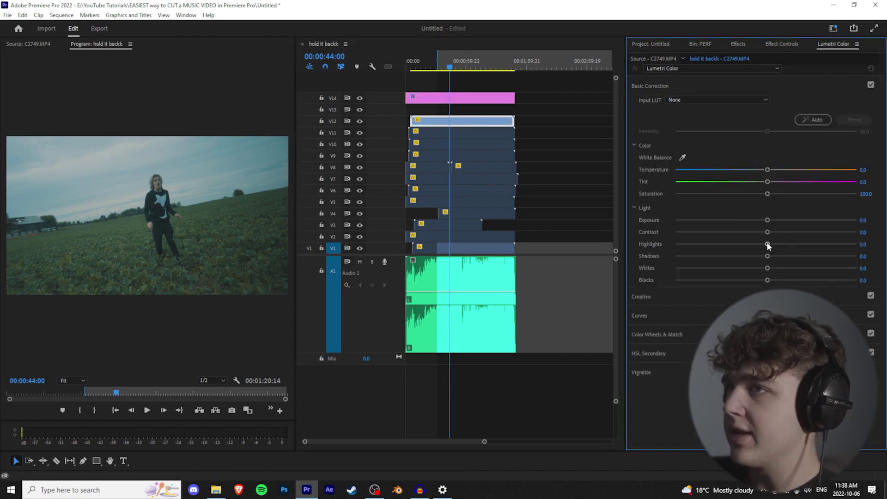
left_click_drag(767, 244, 814, 244)
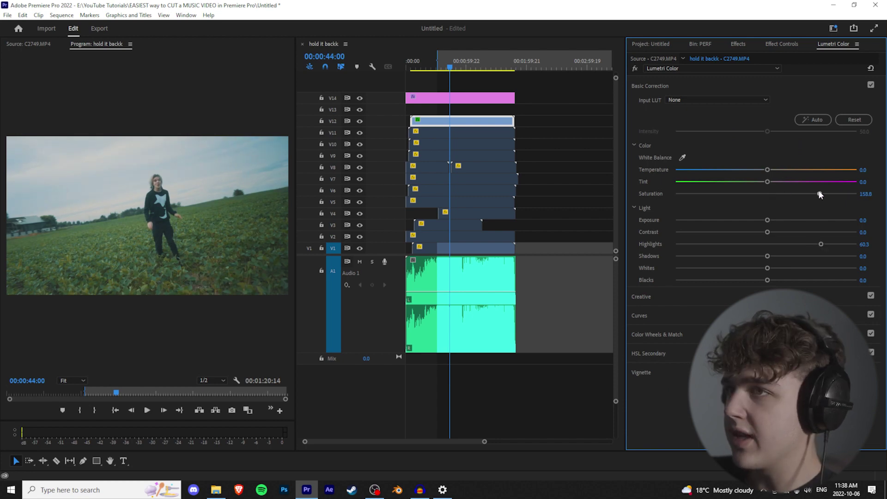
mouse_move(767, 181)
left_mouse_down()
mouse_move(754, 182)
mouse_move(777, 172)
left_mouse_up()
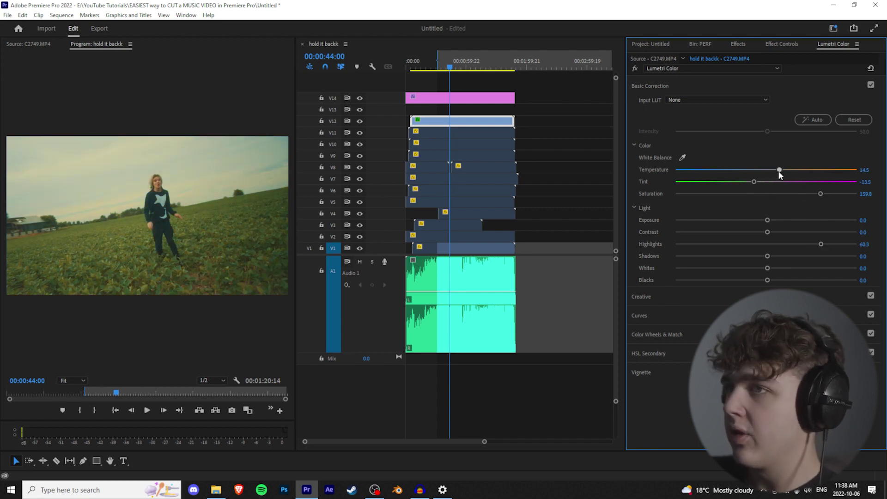
left_click_drag(820, 194, 806, 194)
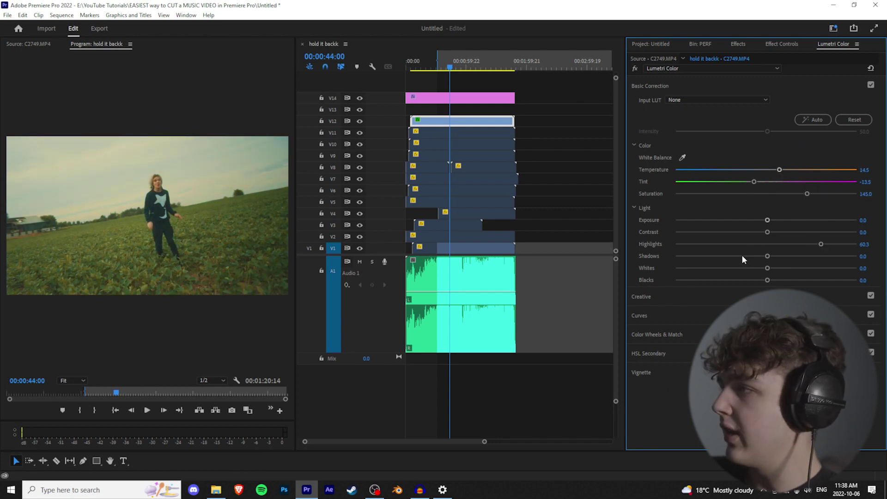
Step: Set the Exposure of C2749.MP4 to 0.3, Contrast to 41.0 and Blacks to -33.3, and review the grade full screen
left_click_drag(767, 220, 771, 220)
left_click_drag(768, 232, 803, 232)
left_click_drag(767, 280, 737, 280)
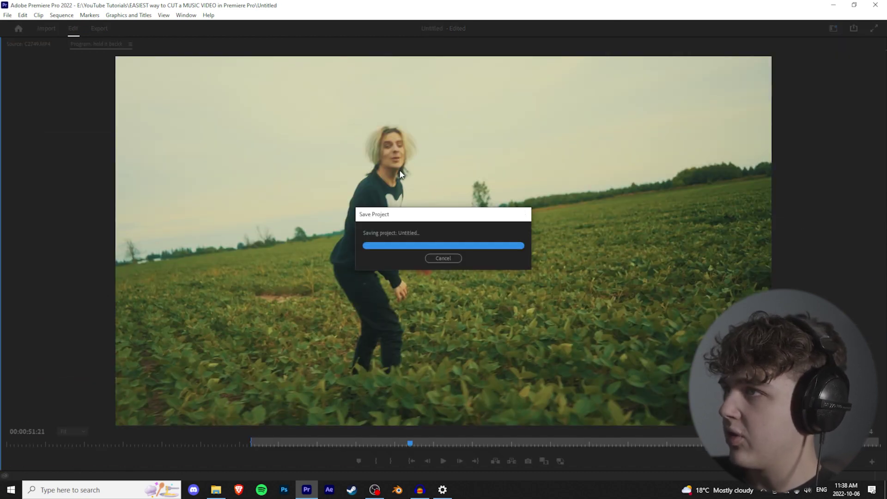
key("grave")
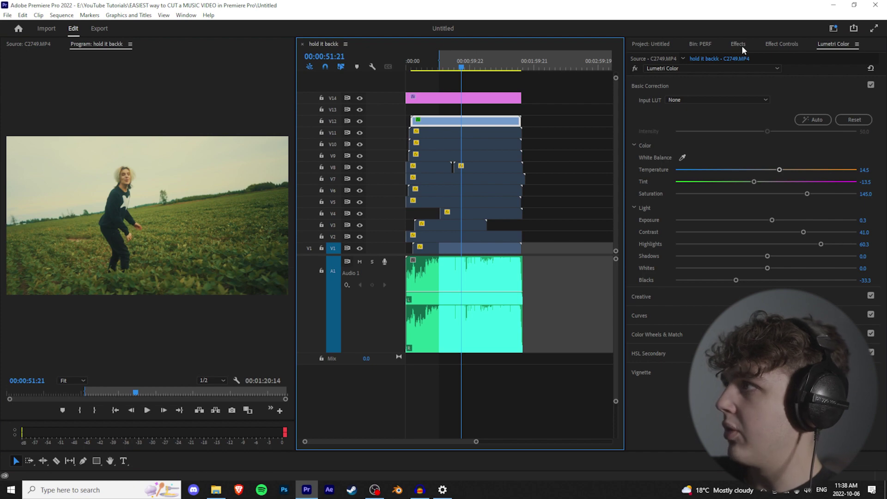
Step: Compare the Lumetri Color settings of C2749.MP4 with those of the adjustment layer
left_click(780, 44)
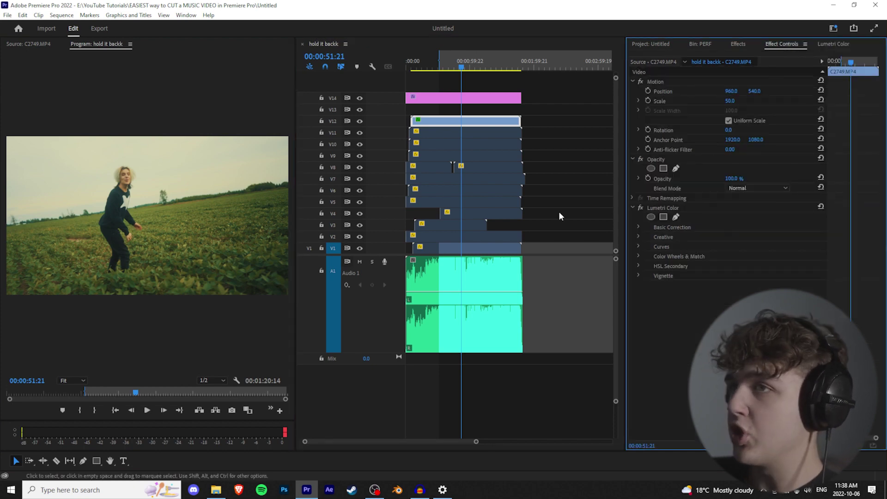
left_click(480, 98)
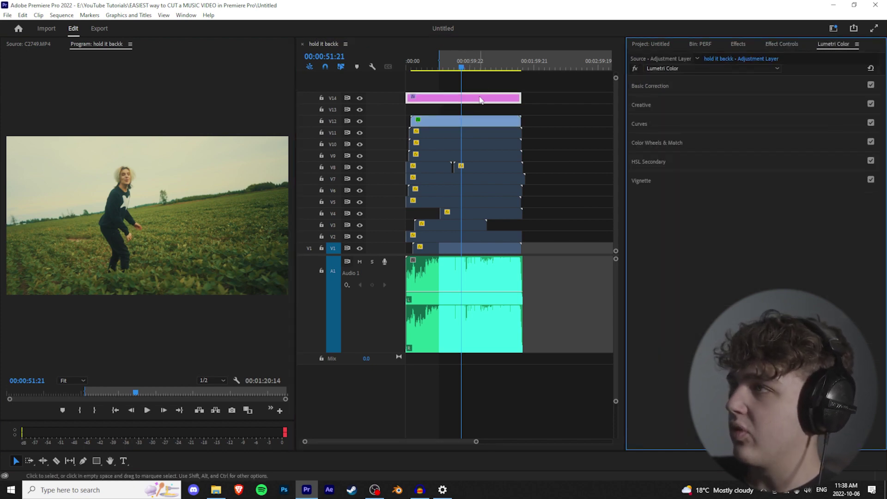
left_click(494, 119)
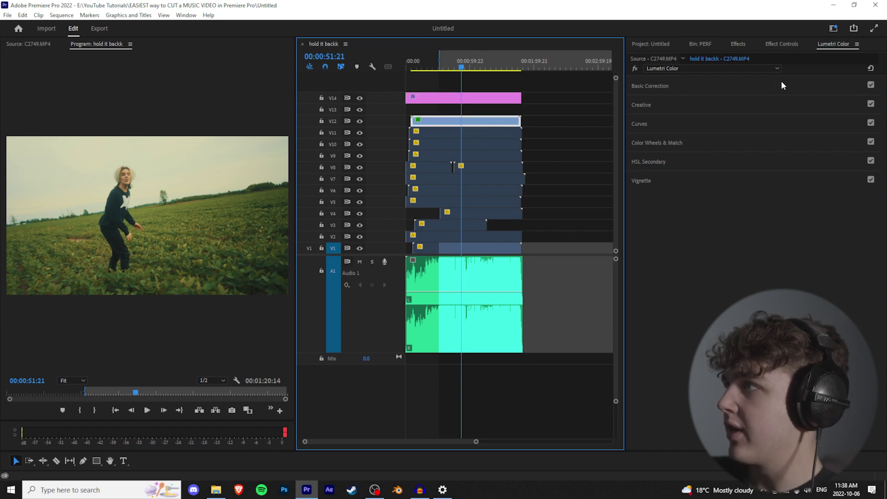
left_click(781, 43)
left_click(821, 47)
left_click(662, 85)
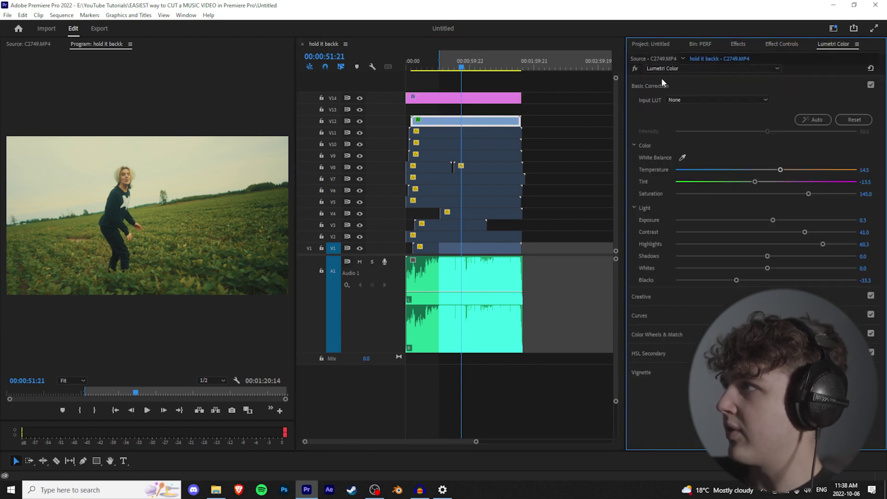
Step: Disable C2749.MP4 and briefly enable the V11 clip to compare an uncorrected shot under the same look
left_click(478, 124)
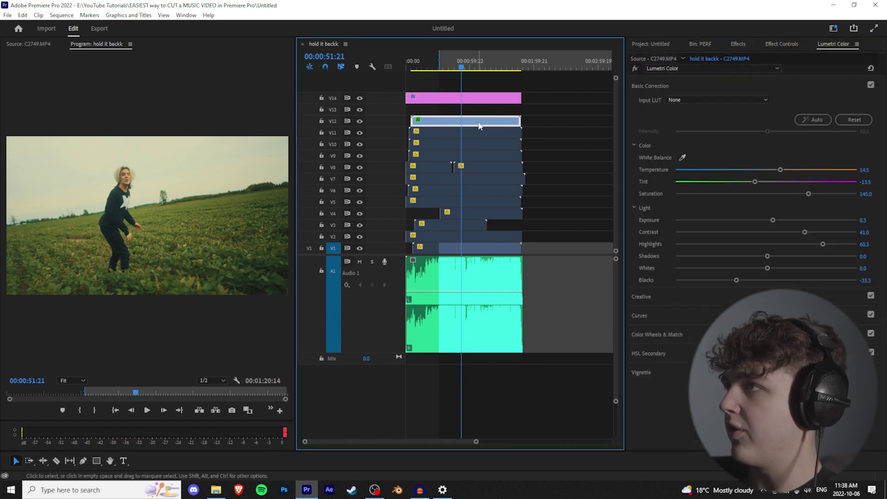
key("shift+e")
left_click(479, 100)
key("shift+e")
left_click(478, 116)
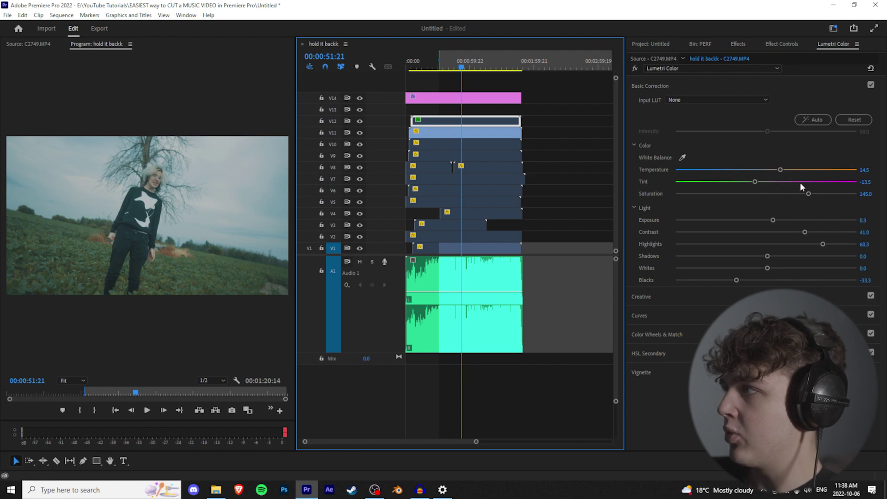
left_click(476, 133)
Step: Delete the adjustment layer from V14 and remove the Lumetri Color effect from C2749.MP4
left_click(477, 124)
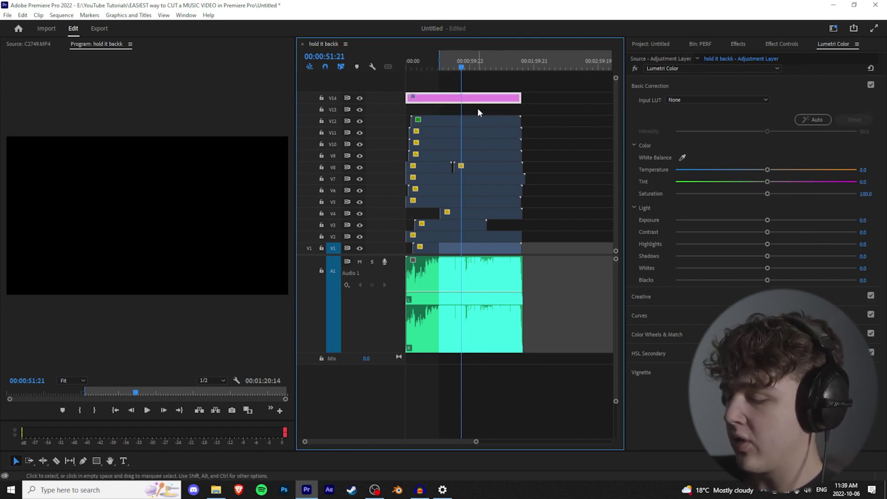
key("Delete")
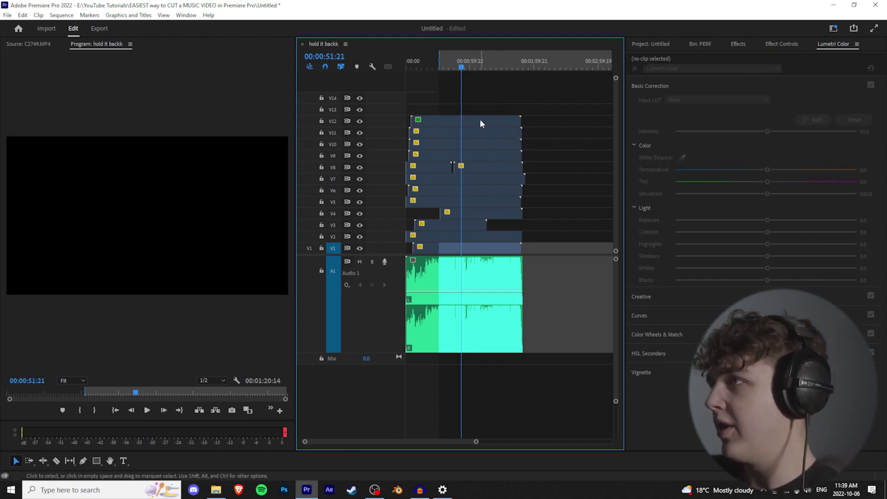
left_click_drag(480, 121, 478, 122)
left_click(781, 44)
left_click(660, 207)
key("Delete")
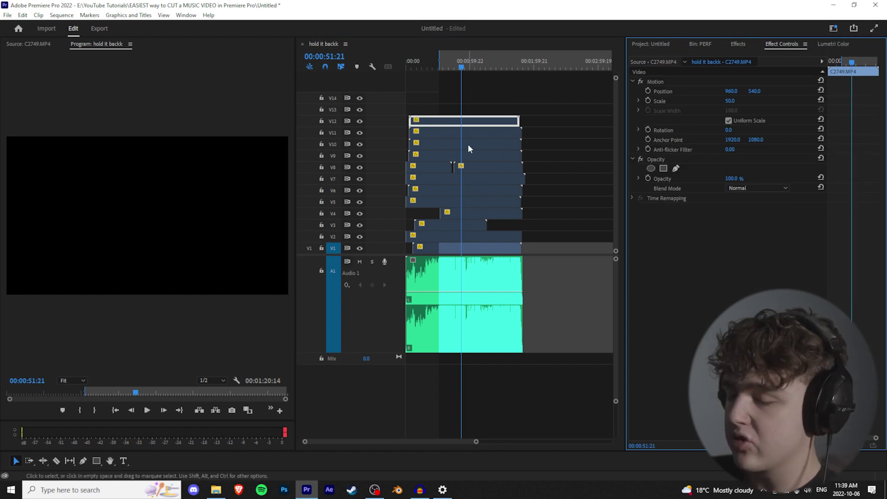
Step: Enable C2721.MP4 on V1 and position the playhead at 00:00:30:20 just before the marked section of the song
key("=")
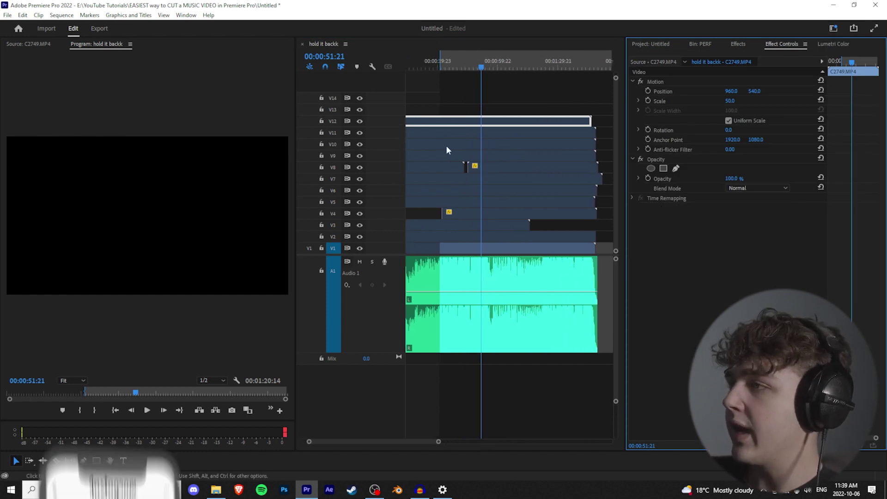
scroll(467, 152, "up", 3)
left_click(475, 64)
scroll(471, 64, "up", 3)
left_click(454, 64)
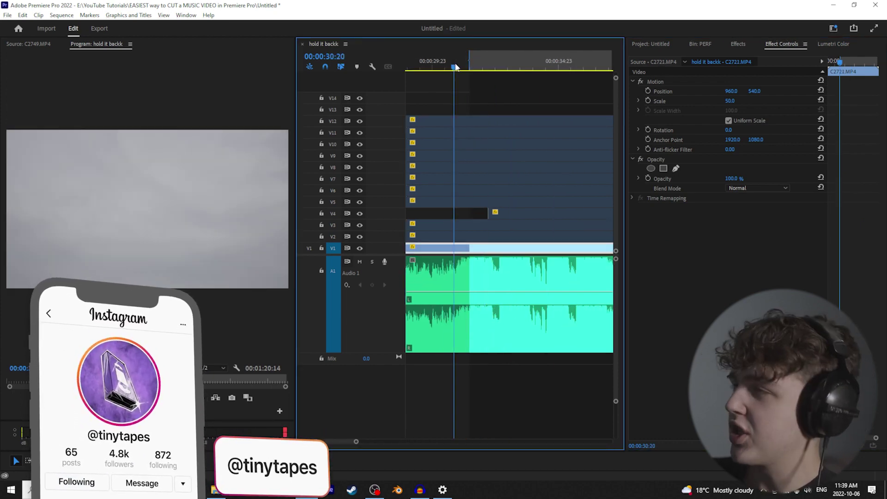
Step: Split C2721.MP4 on V1 at 00:00:31:05, just before the marked section of the song
key("space")
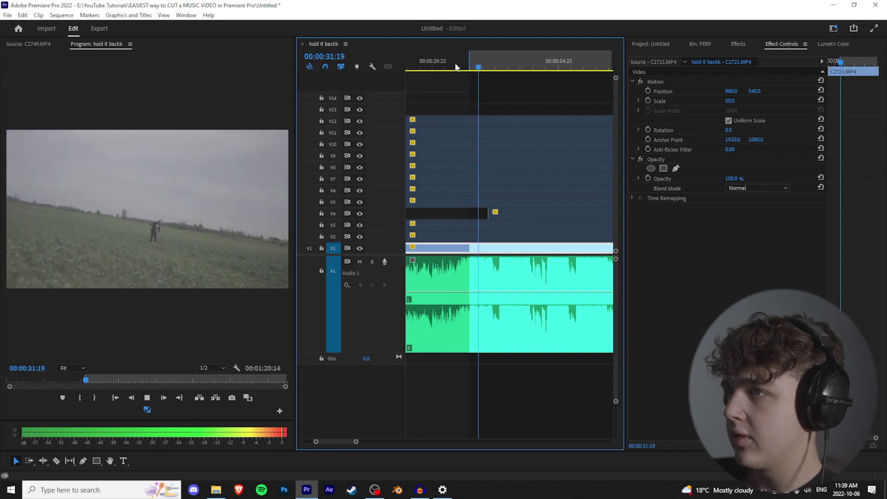
key("space")
key("space")
key("space")
key("space")
key("space")
key("space")
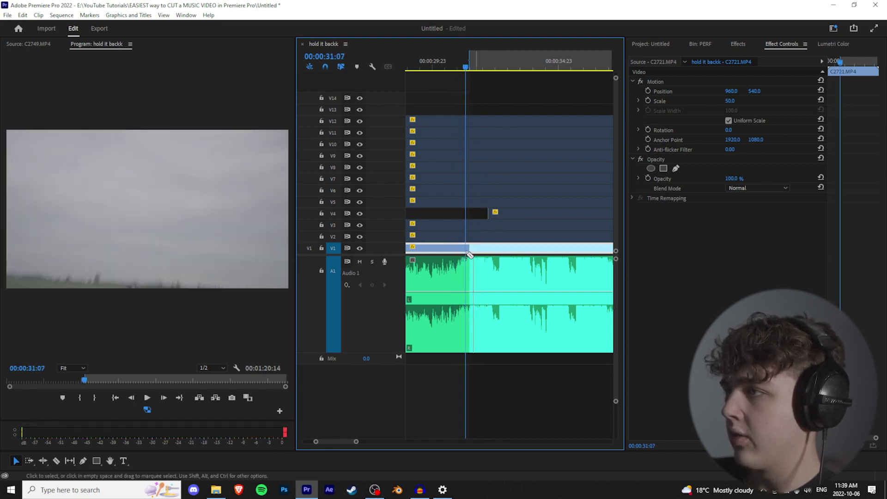
key("Left")
key("Left")
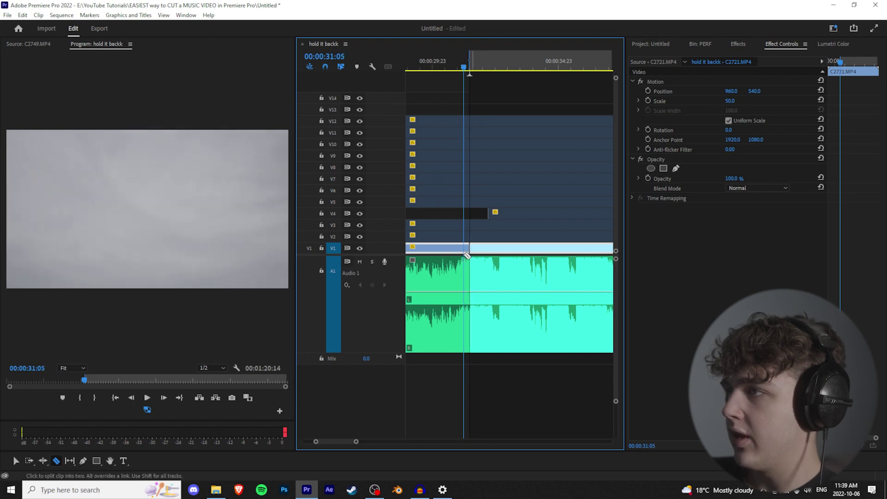
left_click(466, 248)
Step: Cut C2721.MP4 again at 00:00:32:04, enlarge the V14 track and move the short segment up to it
key("v")
key("space")
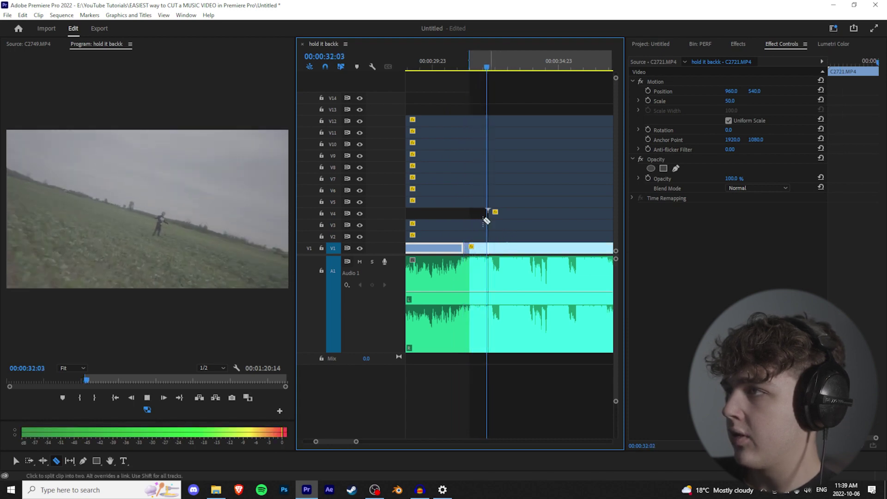
left_click(464, 59)
key("space")
key("space")
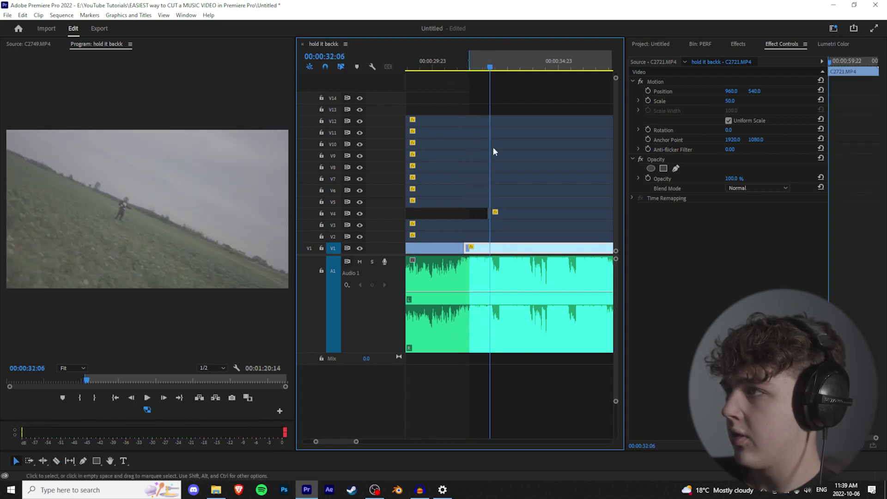
left_click(462, 57)
key("space")
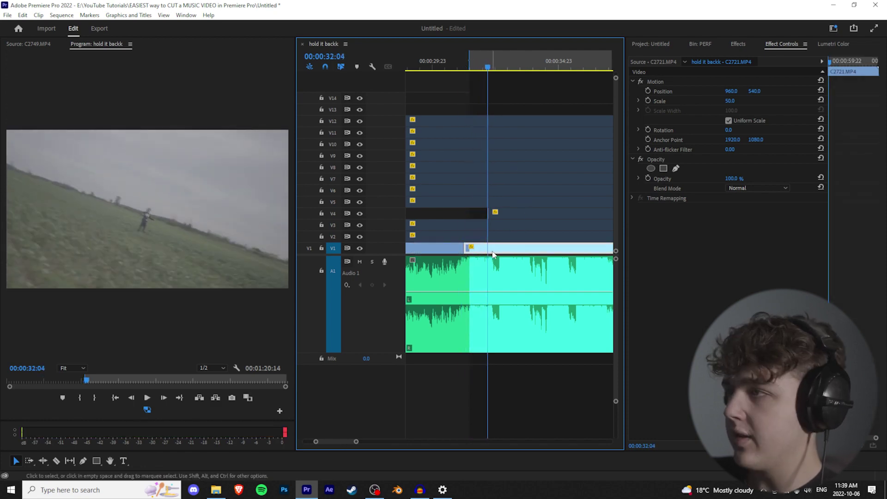
left_click_drag(384, 89, 385, 74)
left_click_drag(482, 251, 462, 181)
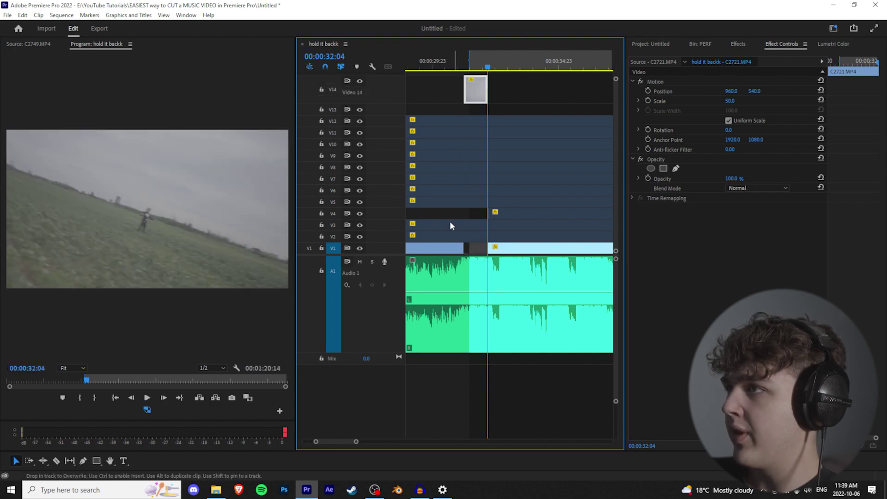
Step: Disable the remaining C2721.MP4 pieces on V1 and preview C2724.MP4 on V2 and C2725.MP4 on V3 as the next shot
left_click(450, 62)
key("space")
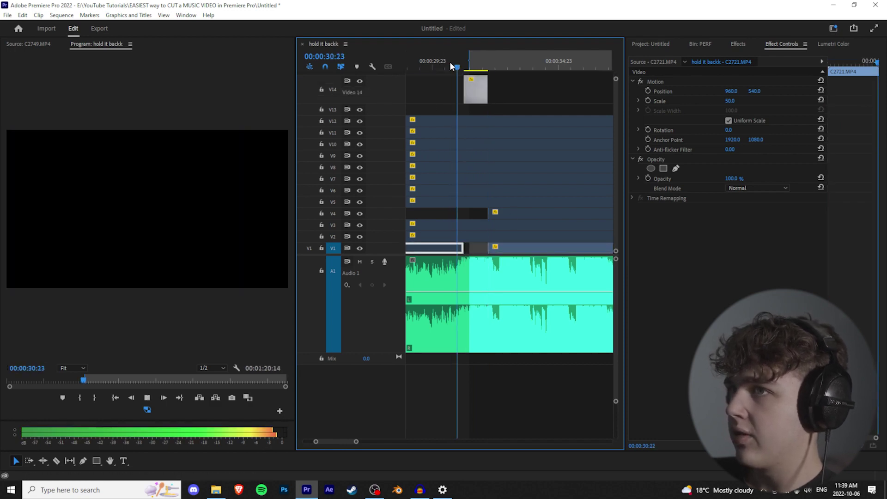
left_click(447, 61)
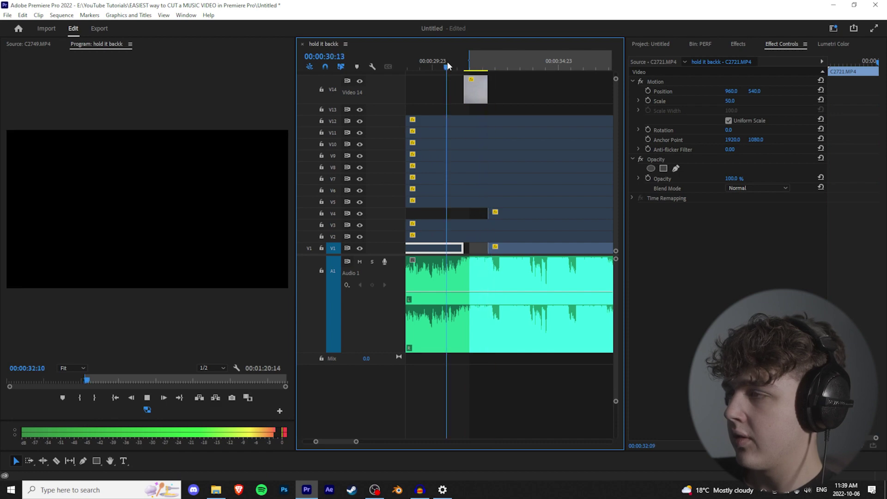
left_click(503, 236)
key("space")
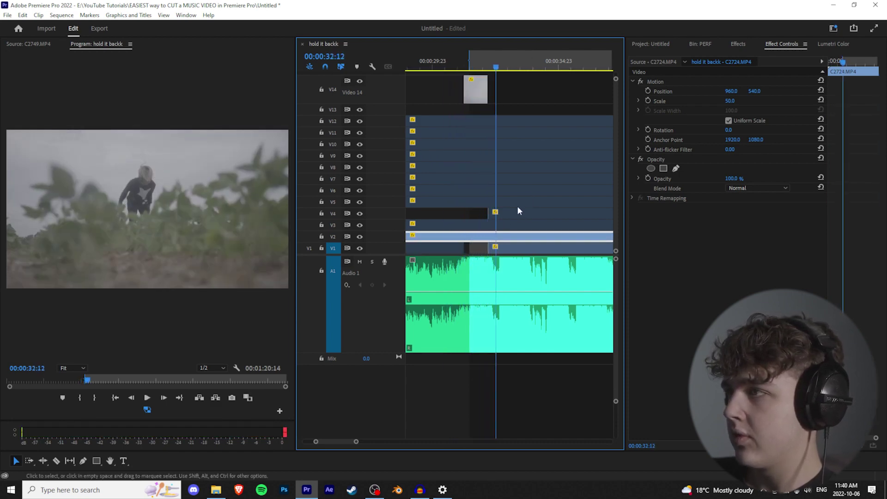
key("space")
left_click(490, 225)
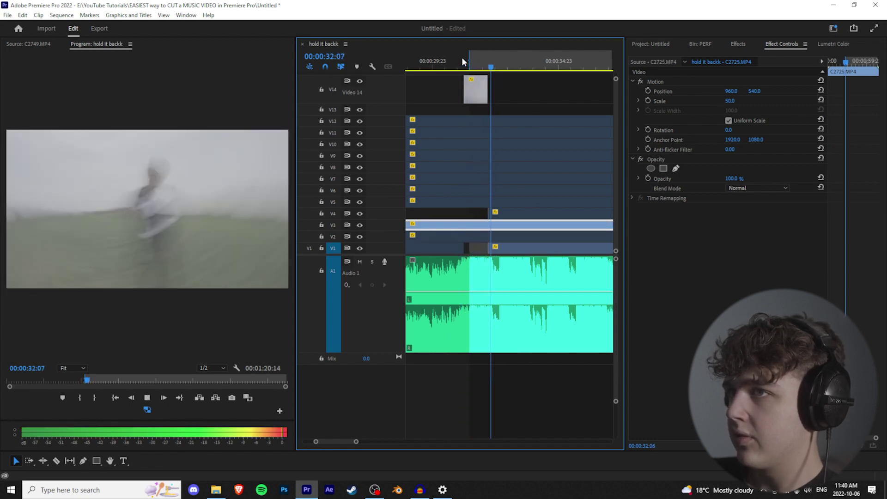
key("space")
Step: Preview C2730.MP4 on V5 and C2732.MP4 on V6 by enabling each one and playing the section after the first shot
left_click(512, 203)
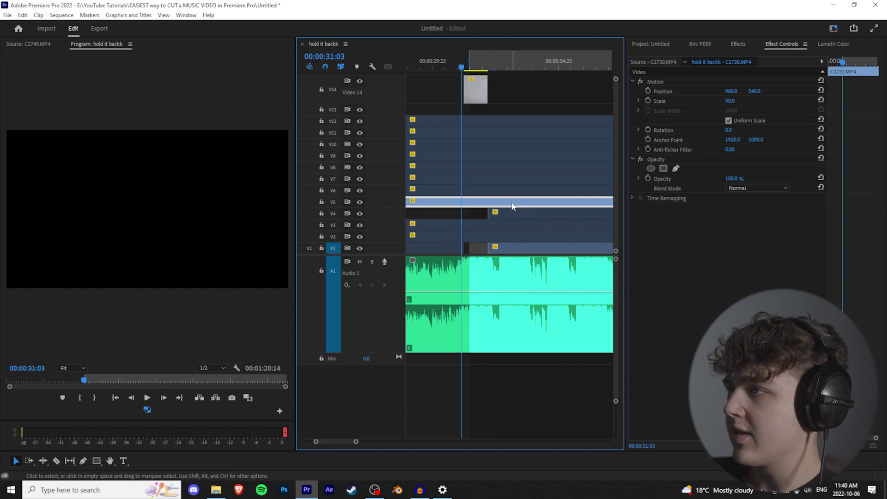
key("space")
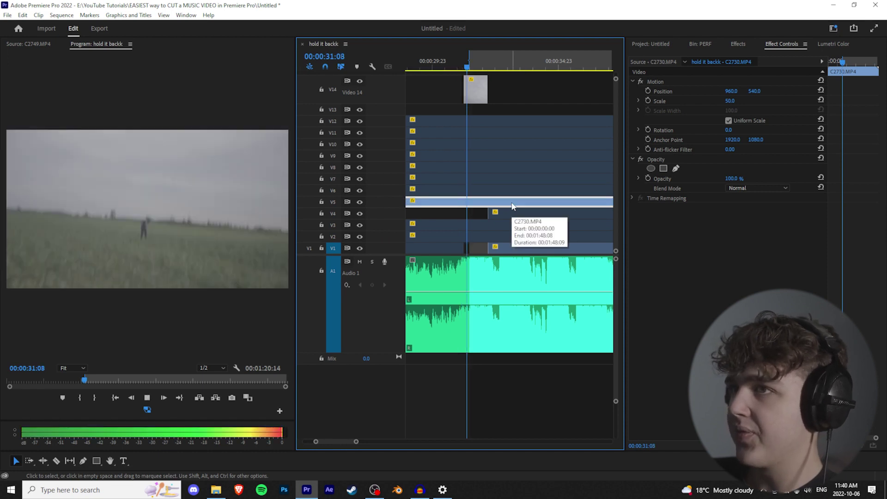
left_click(459, 54)
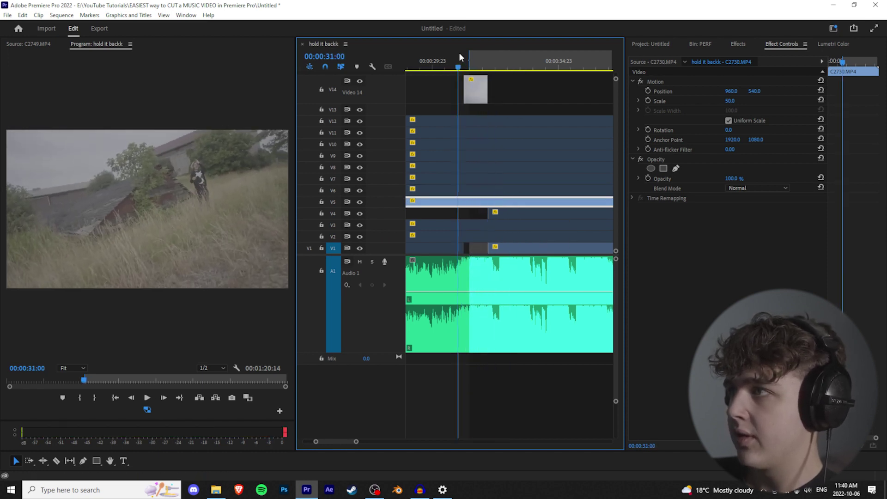
left_click(526, 194)
key("space")
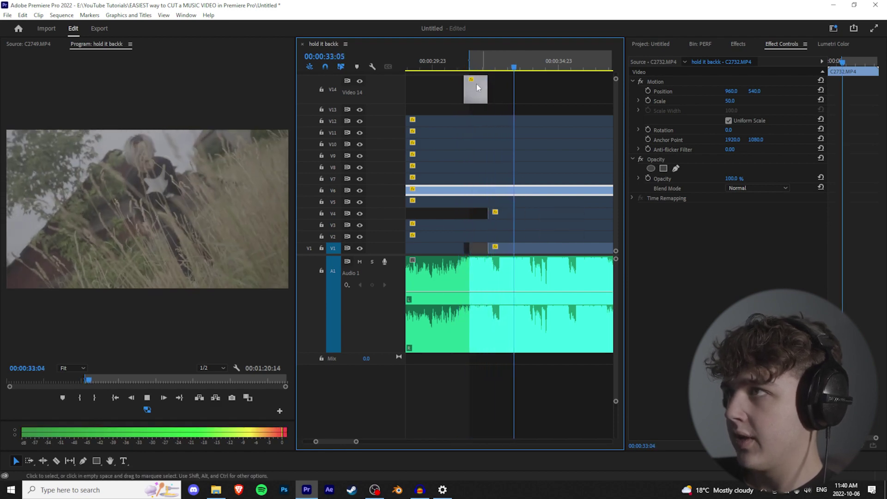
left_click(462, 56)
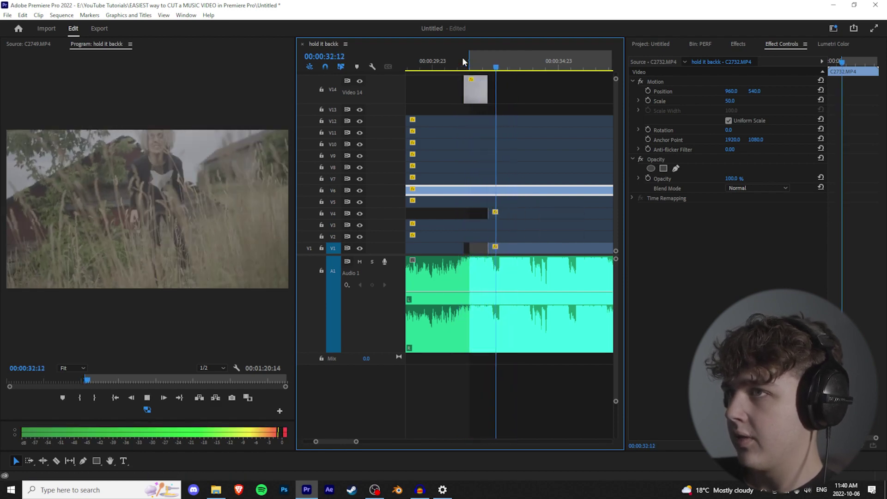
key("space")
Step: Cut C2732.MP4 on V6 from 00:00:32:04 to about 00:00:33:17 and move that segment up to V13
left_click(517, 179)
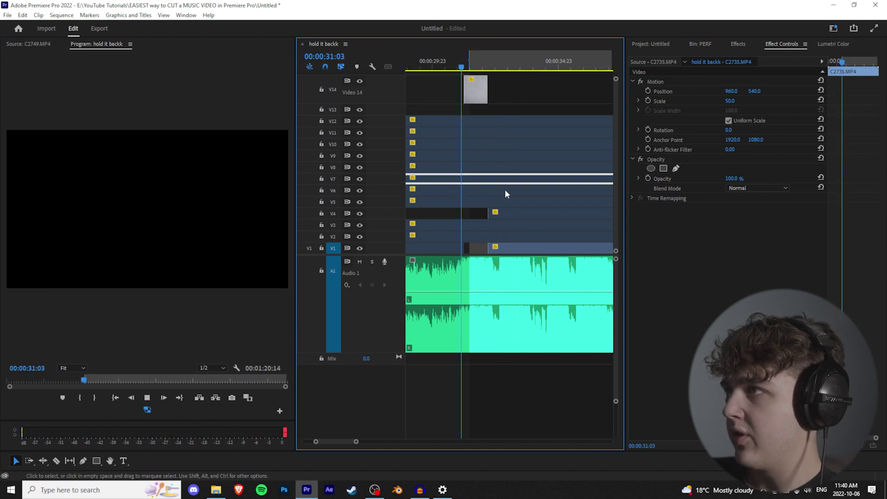
left_click(530, 191)
key("v")
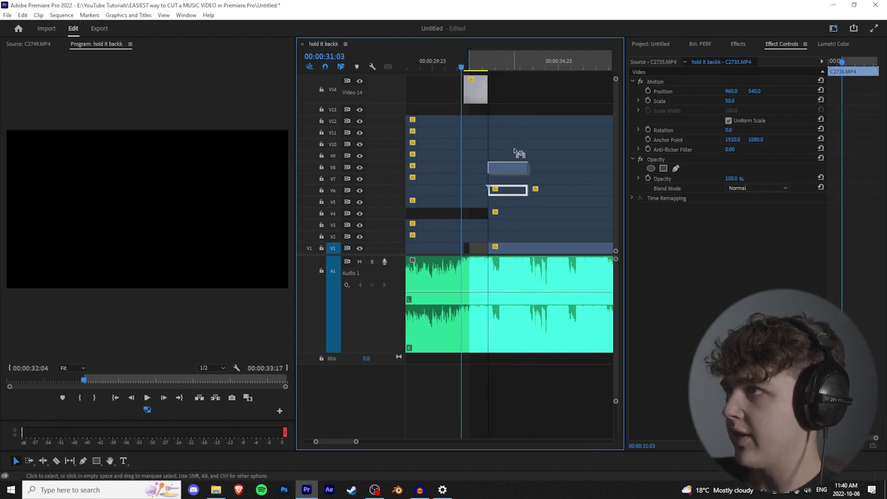
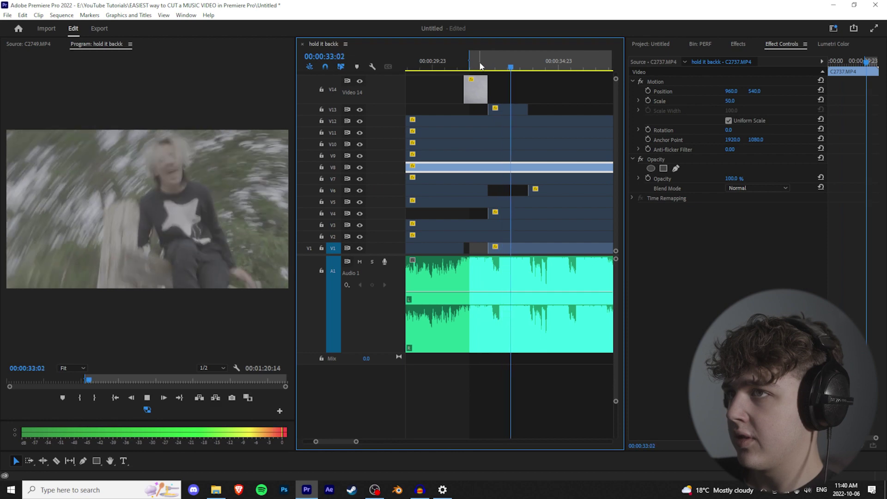
Step: Preview C2737.MP4 on V8 and C2740.MP4 on V9 as alternatives for the second shot, and save the project
key("space")
left_click(498, 157)
key("space")
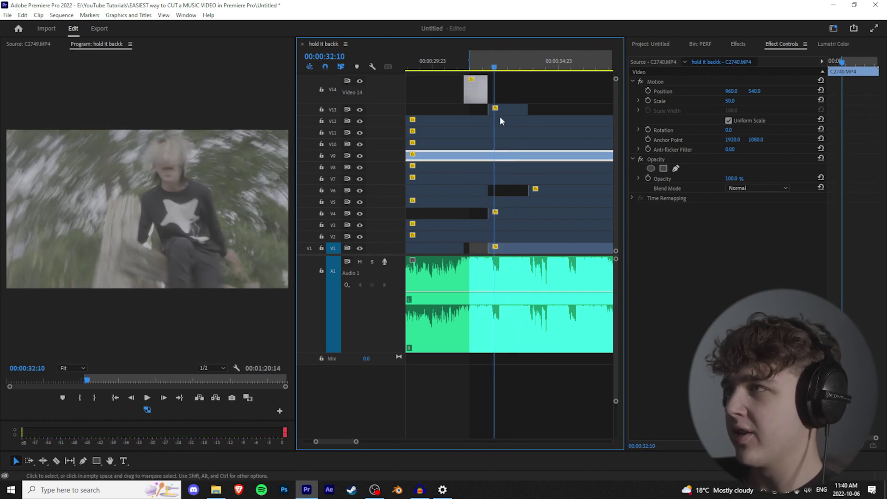
key("ctrl+s")
left_click(473, 60)
key("space")
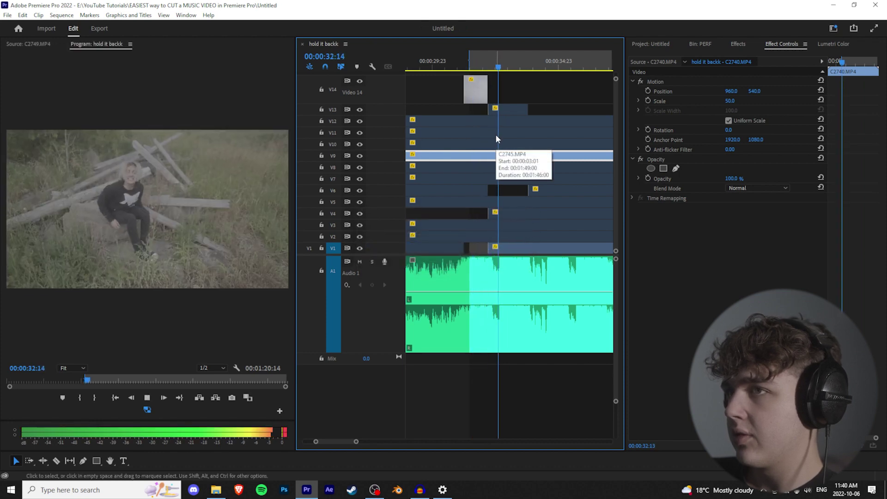
key("space")
Step: Enable C2743.MP4 on V10, disable C2740.MP4 on V9 and play from the first shot
left_click(509, 144)
key("shift+e")
left_click(505, 157)
key("shift+e")
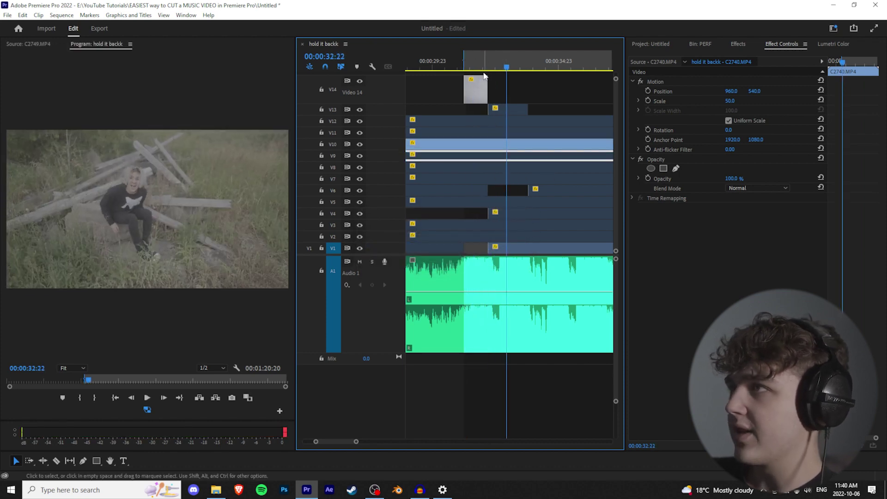
left_click(478, 63)
key("space")
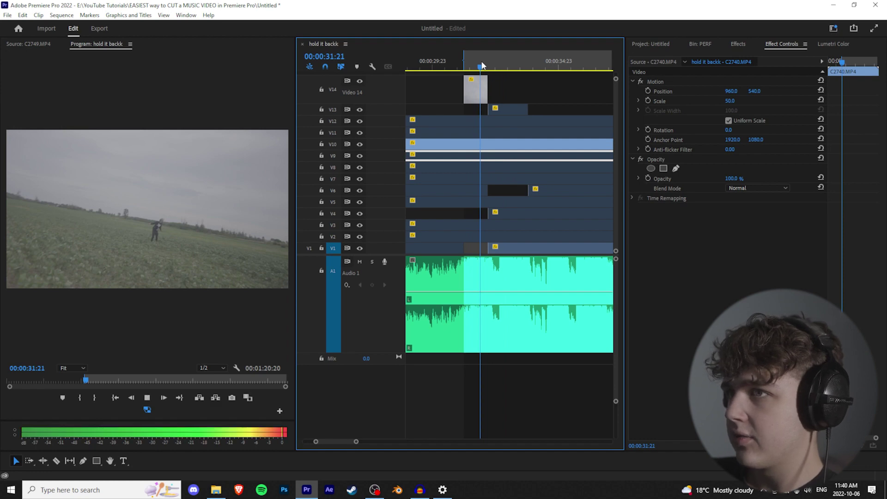
key("space")
Step: Enable C2745.MP4 on V11 in place of C2743.MP4 on V10 and play it as the second shot
left_click(511, 133)
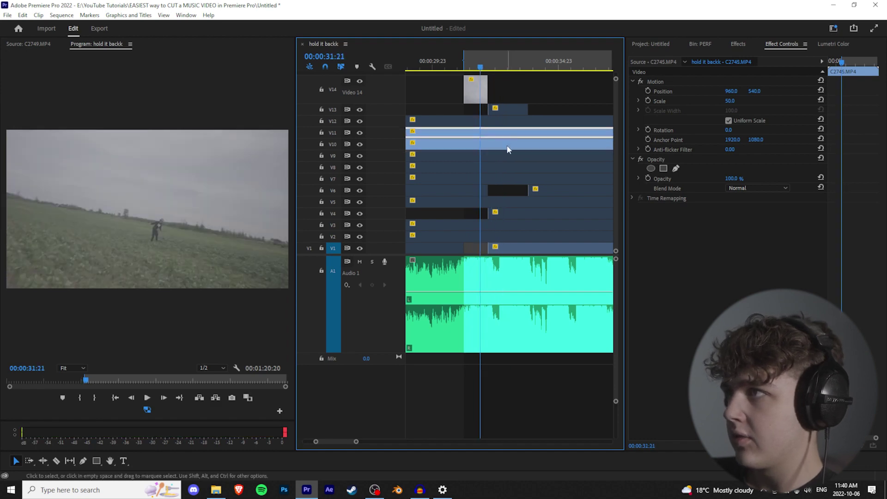
key("space")
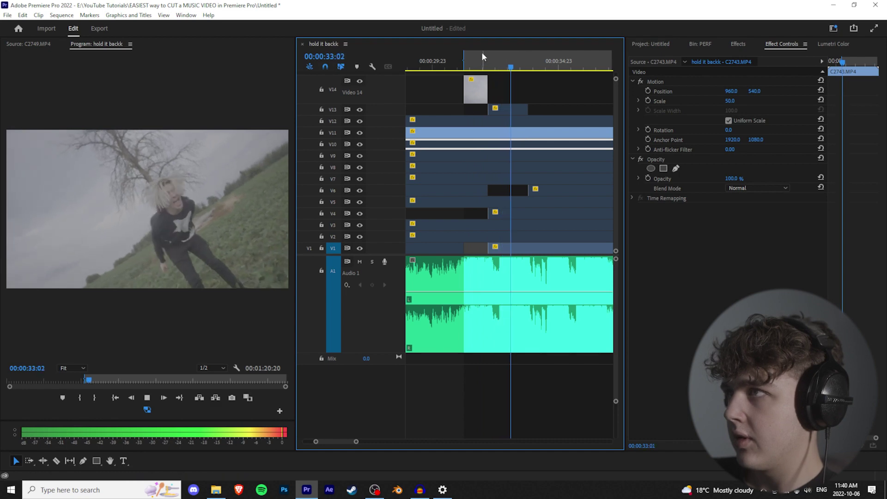
left_click(469, 65)
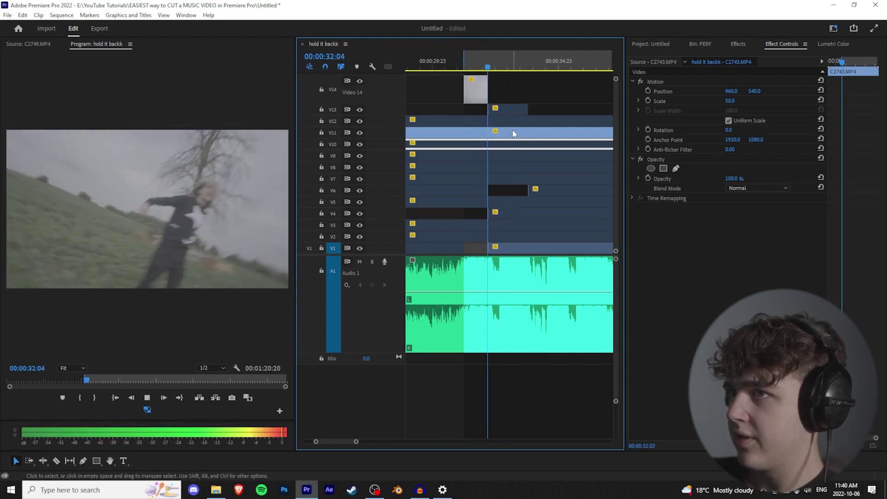
key("space")
Step: Move the C2745.MP4 segment from 00:00:32:04 to about 00:00:33:14 up to V14 and disable its leftover pieces on V11
left_click(524, 133)
key("v")
left_click_drag(516, 132, 521, 91)
left_click(467, 131)
key("shift+e")
left_click(531, 133)
key("shift+e")
Step: Play across the two V14 shots and split the C2745.MP4 segment at 00:00:32:15, where the gap in the waveform ends
left_click(478, 64)
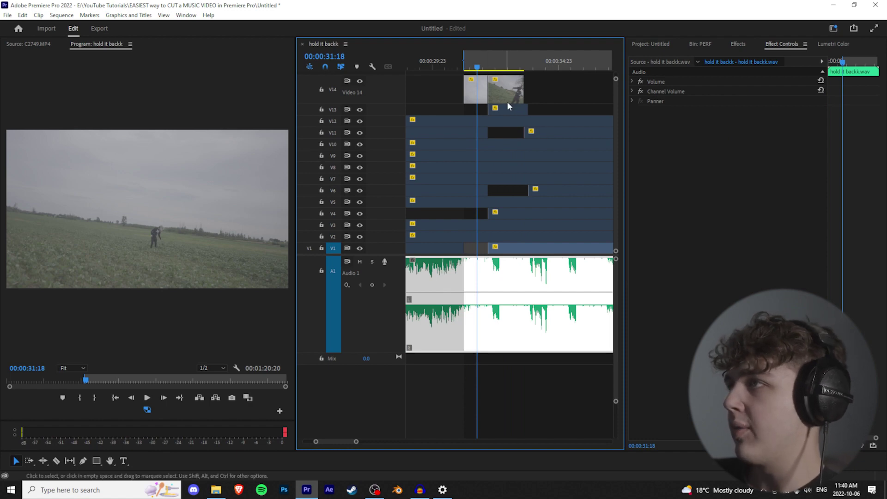
scroll(501, 127, "up", 2)
key("space")
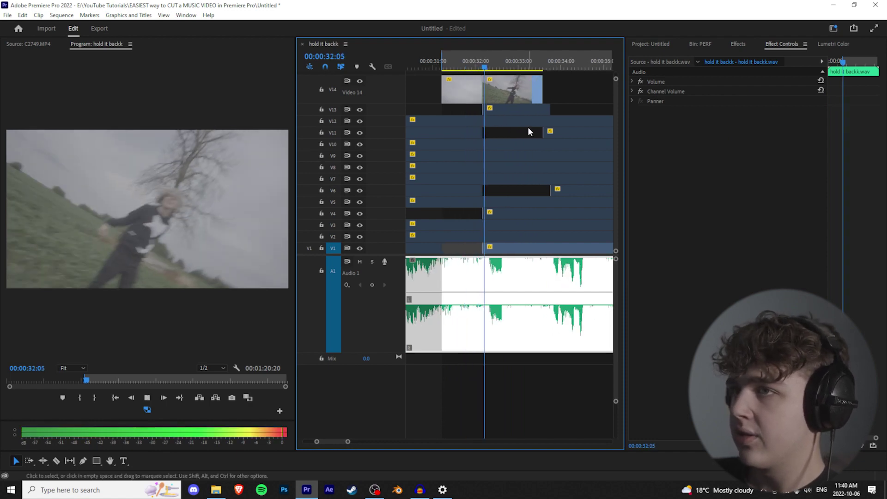
key("space")
left_click(461, 54)
key("space")
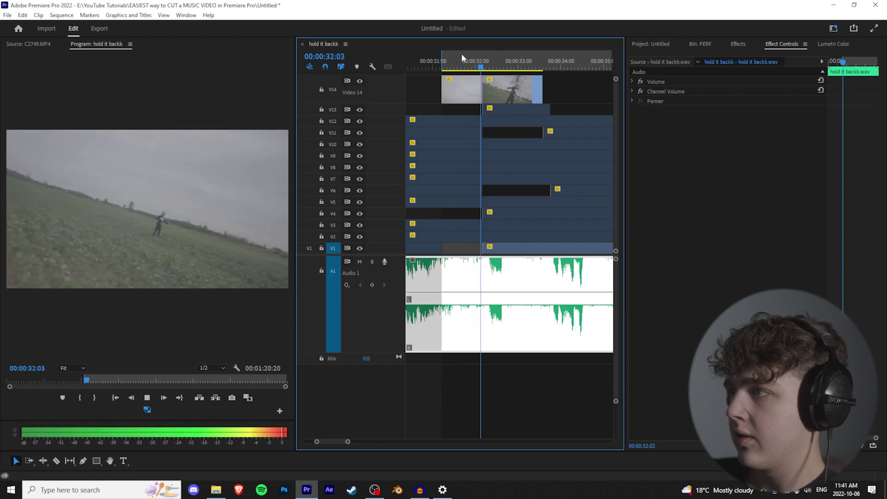
key("space")
left_click_drag(499, 67, 502, 64)
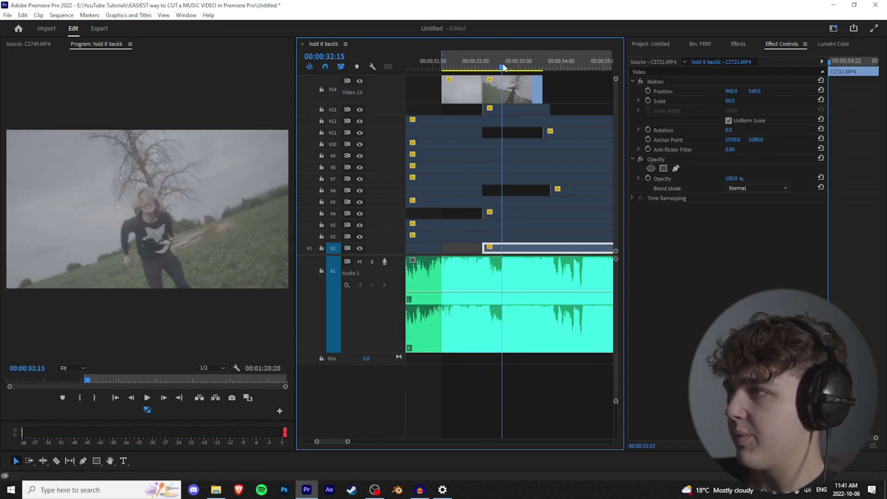
scroll(503, 271, "up", 2)
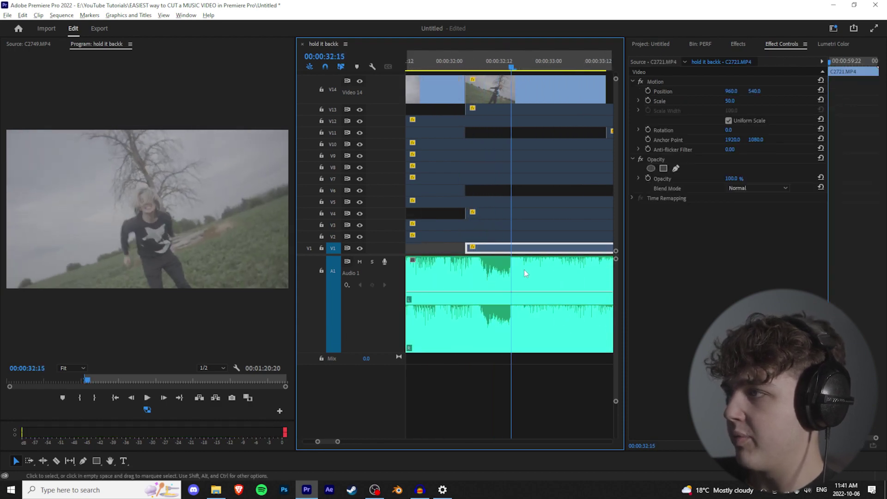
key("c")
left_click(517, 92)
key("v")
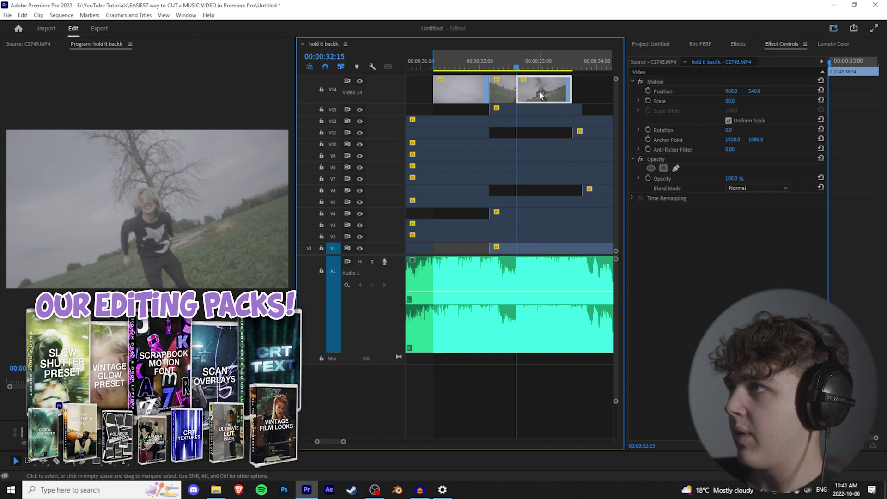
Step: Slow the C2745.MP4 piece after the split to about twice its length and play back the edit from 00:00:31:01
right_click(540, 90)
left_click(588, 299)
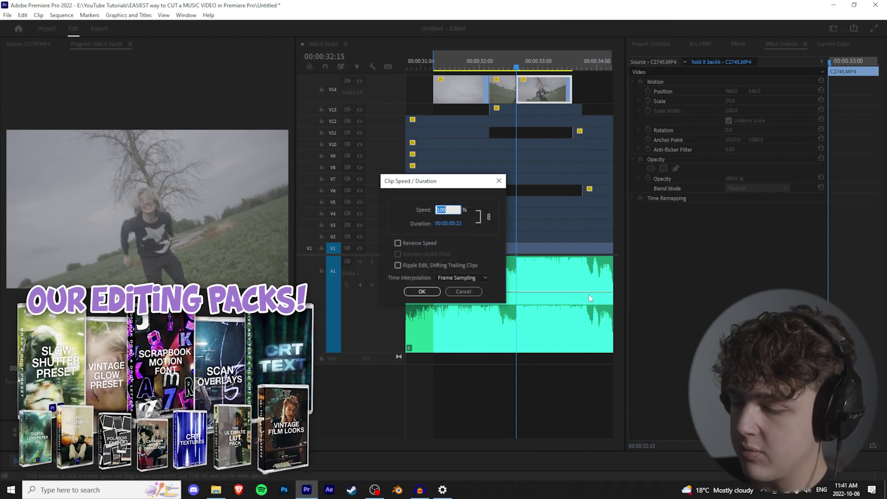
key("Return")
scroll(523, 206, "down", 1)
left_click(472, 68)
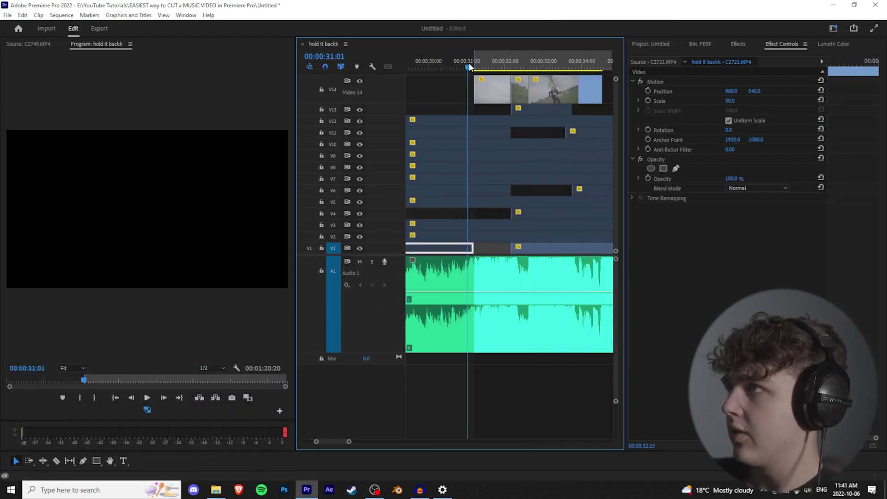
scroll(525, 137, "down", 1)
scroll(522, 140, "down", 1)
key("space")
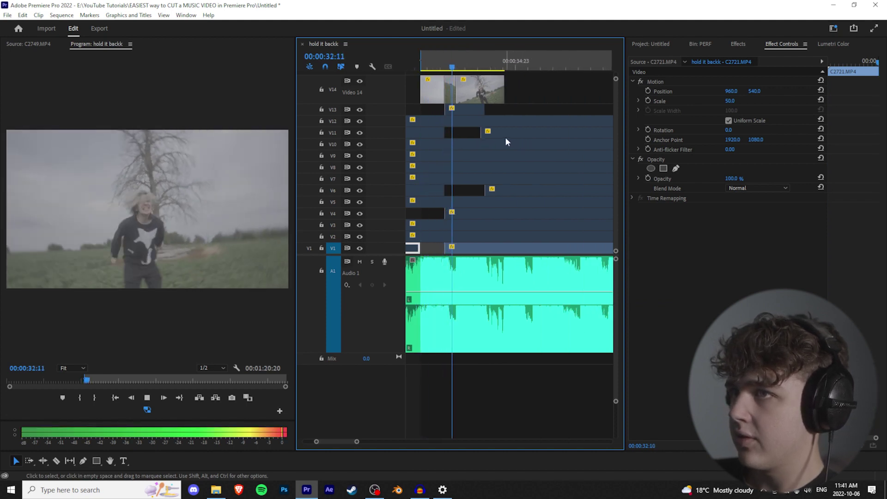
Step: Play the V14 edit from about 00:00:32:09 and split the last C2745.MP4 piece at 00:00:33:18
left_click(441, 65)
key("space")
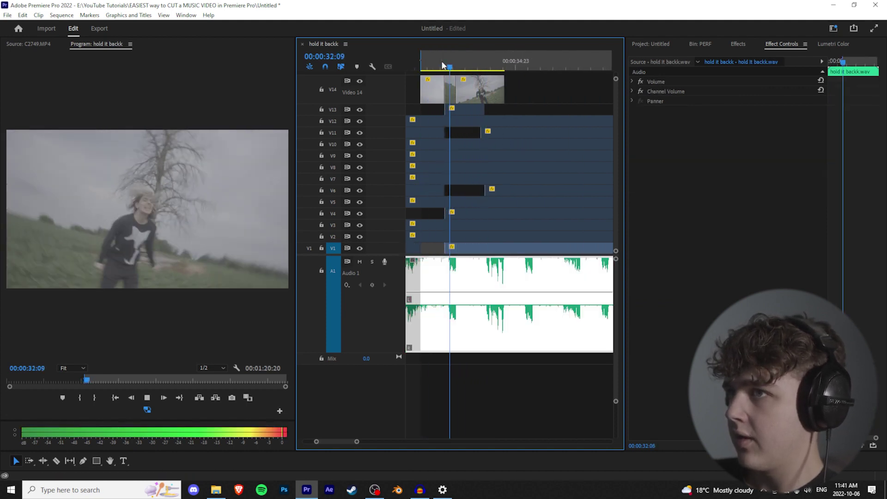
key("space")
key("c")
left_click(484, 90)
key("v")
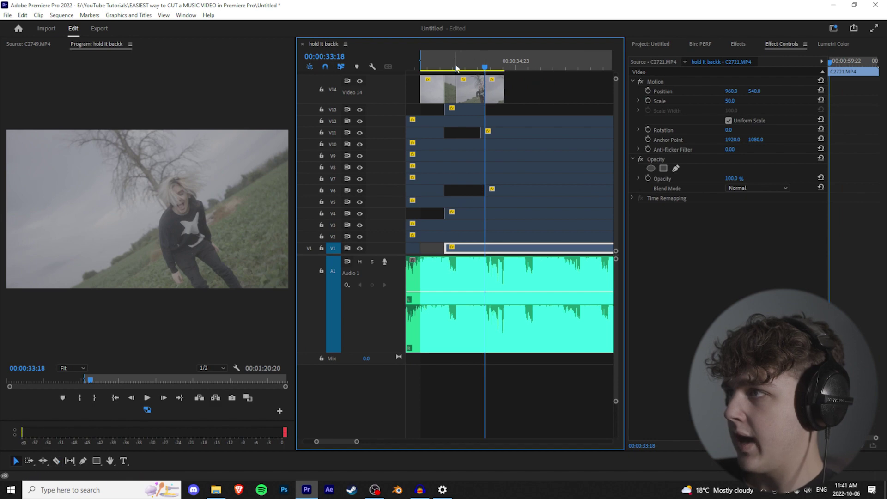
Step: Play repeatedly across the new V14 cut at 00:00:33:18 to judge its timing against the vocals
left_click(455, 65)
scroll(481, 218, "up", 2)
key("space")
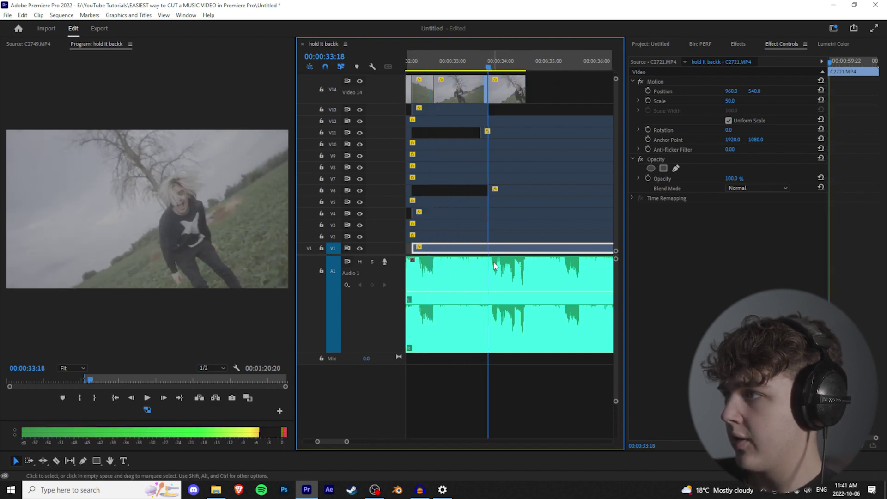
key("space")
left_click(457, 65)
key("space")
key("space")
left_click(458, 64)
key("space")
key("space")
Step: Set the V14 cut at 00:00:33:17 and speed up the C2745.MP4 piece after it to a few frames
left_click_drag(485, 86, 486, 87)
right_click(502, 91)
left_click(566, 298)
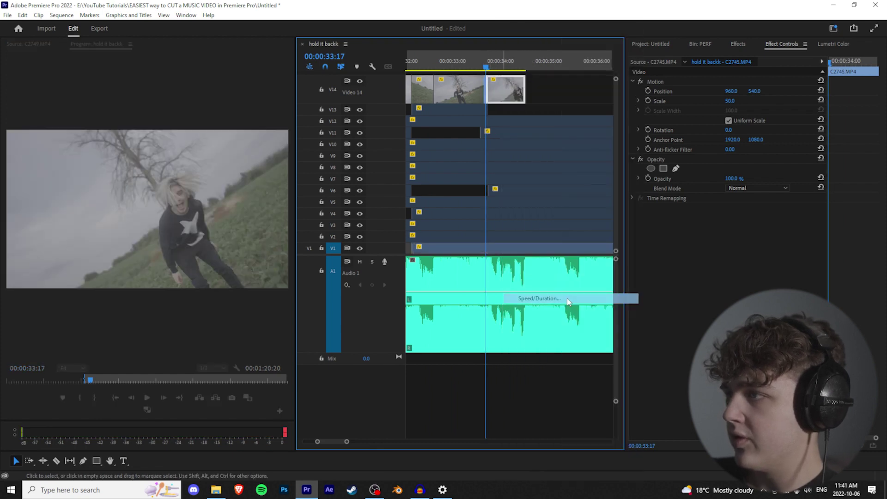
key("Return")
Step: Trim the sped-up V14 piece so it ends at 00:00:33:19
scroll(517, 112, "up", 3)
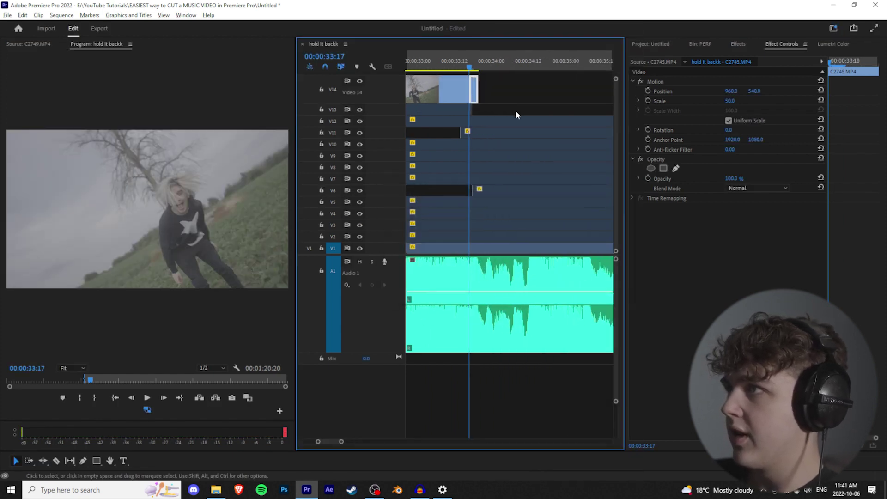
key("Right")
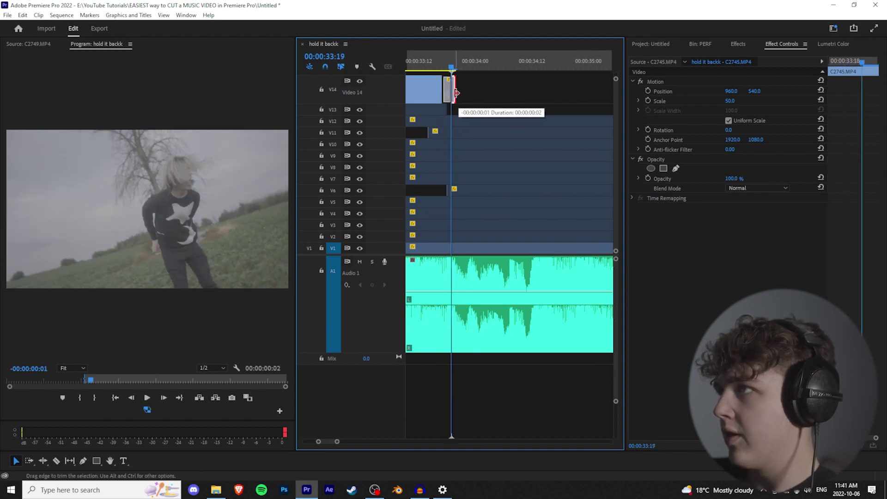
key("Right")
key("equal")
key("d")
Step: Move the V4 take's segment from 00:00:33:19 to about 00:00:35:05 up to V14 and play into it
scroll(501, 214, "up", 1)
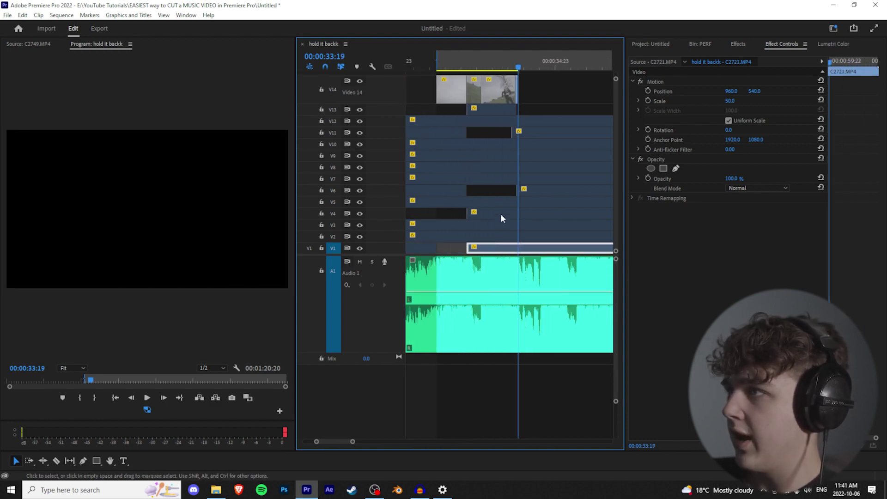
left_click(536, 125)
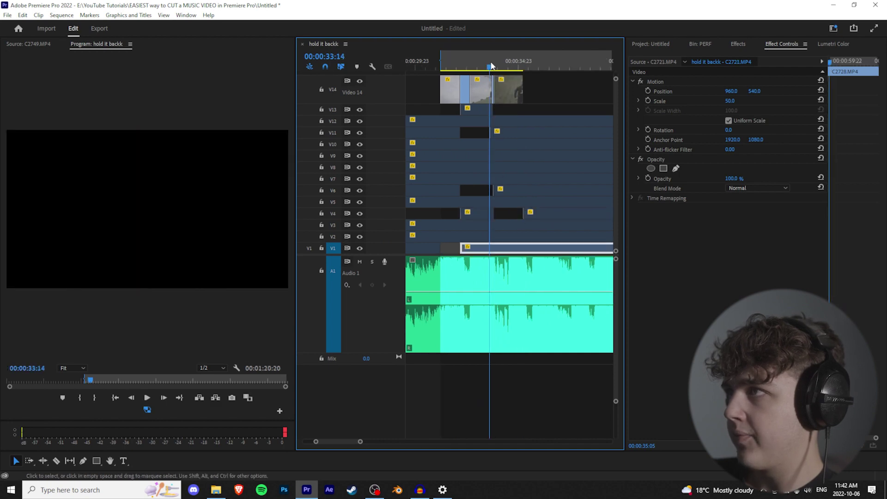
key("space")
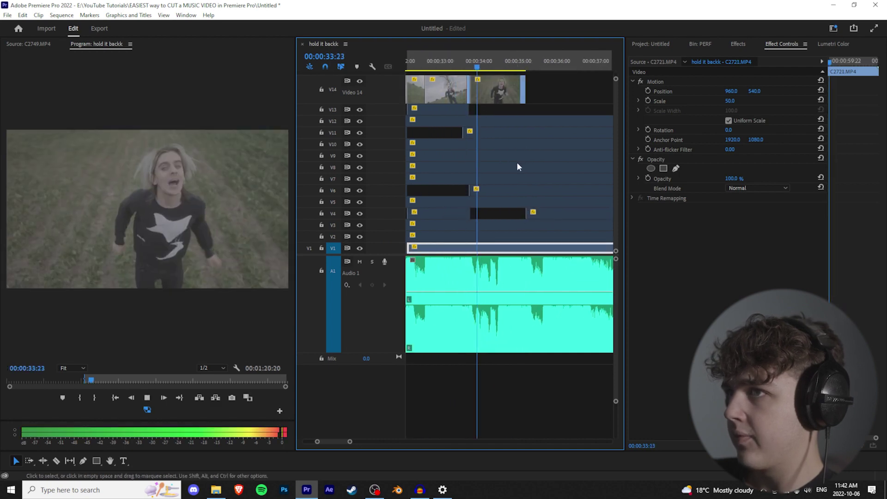
Step: Shorten the new V14 clip's end, play it, and cut off and delete everything after 00:00:34:12
left_click_drag(524, 95, 510, 95)
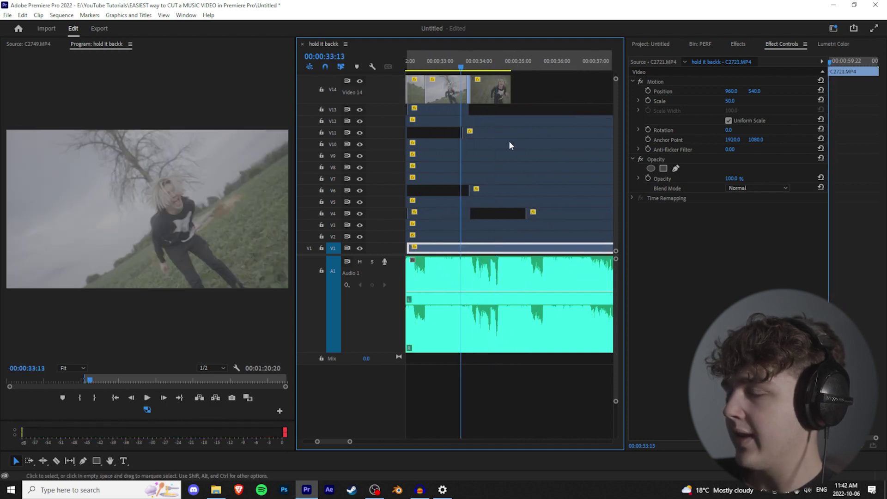
scroll(527, 253, "up", 2)
key("space")
key("space")
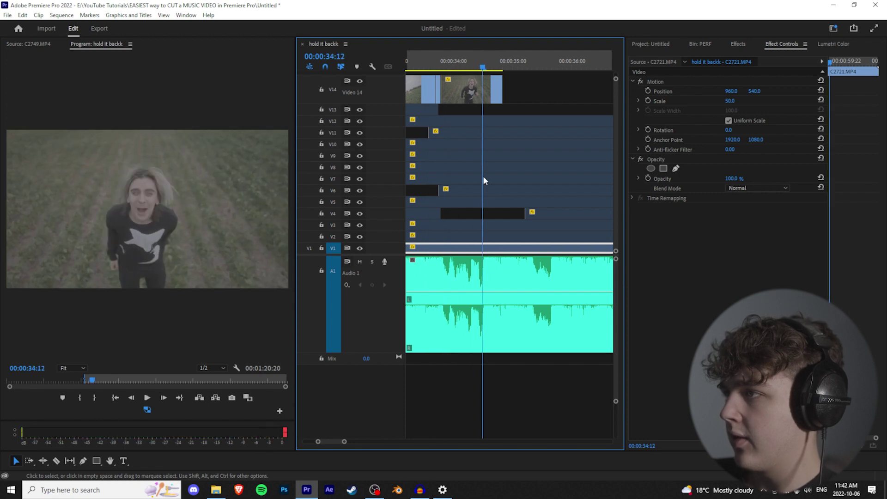
left_click(483, 92)
key("v")
left_click(491, 94)
key("Delete")
Step: Enable C2721.MP4 on V1 and play from 00:00:33:23, adding six timeline markers on the beats from about 00:00:34:14 to 00:00:36:19
left_click(438, 69)
left_click(496, 236)
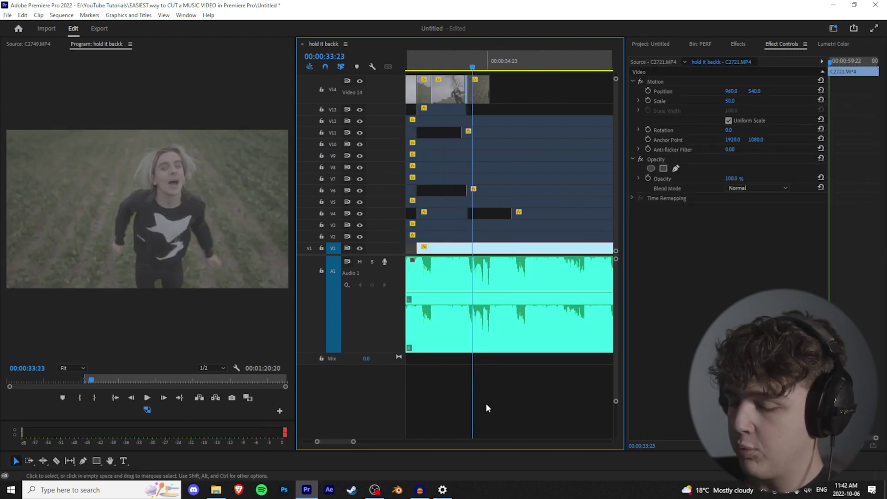
left_click(486, 407)
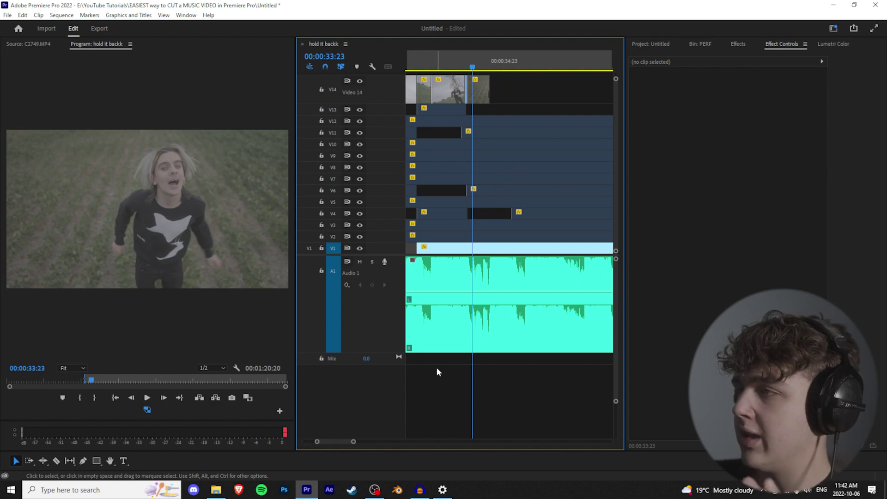
key("ctrl+s")
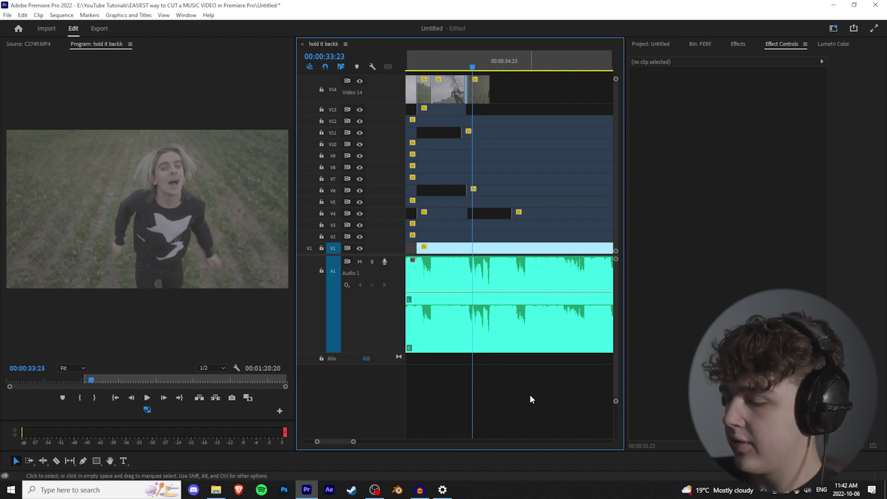
key("space")
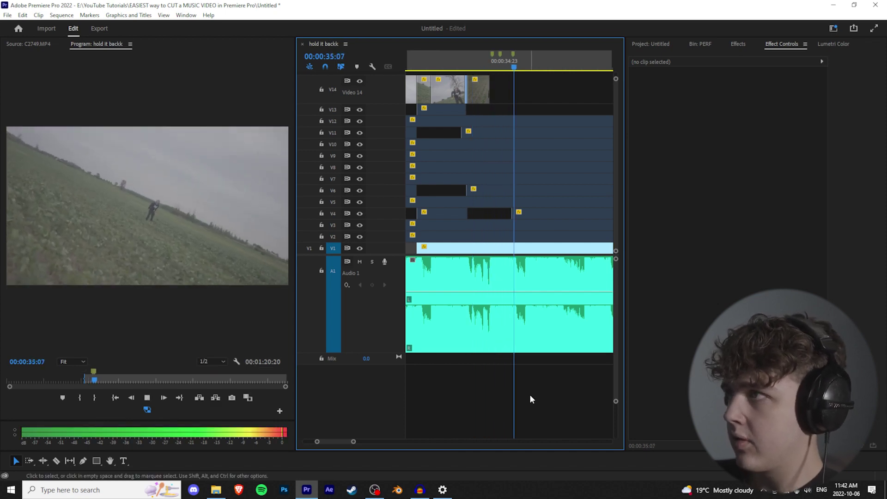
key("space")
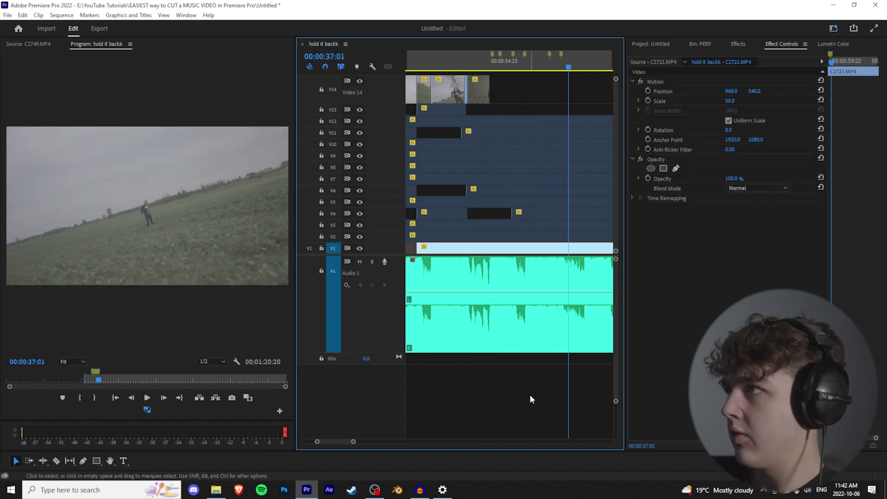
Step: Play across the markers and extend the last V14 clip to the first marker at about 00:00:34:14
left_click(469, 71)
key("space")
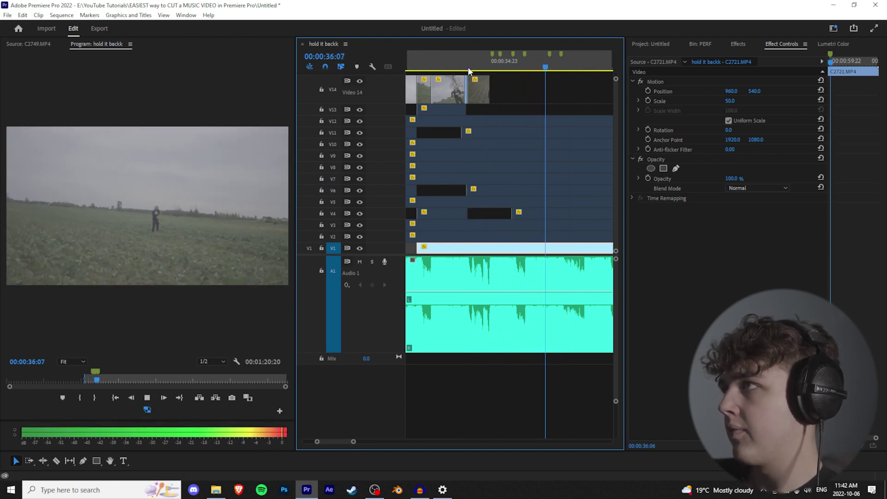
left_click(472, 68)
key("equal")
key("equal")
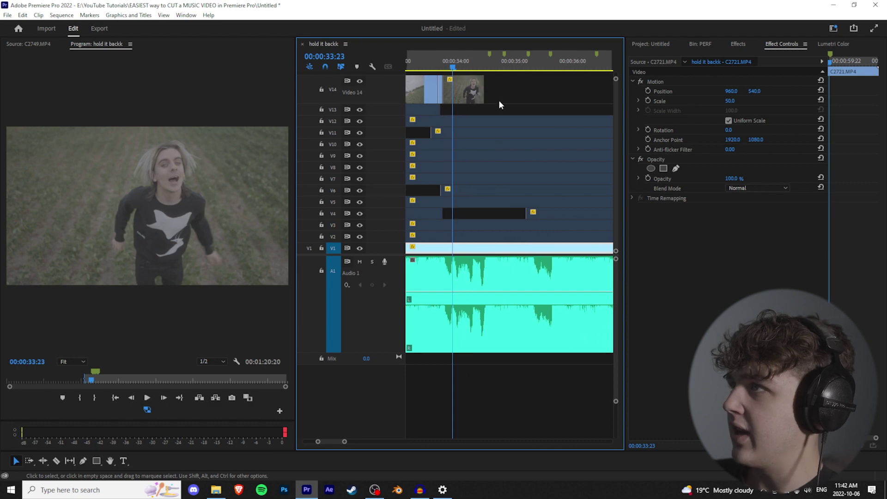
left_click_drag(486, 87, 490, 90)
Step: Cut C2749.MP4 on V12 at the first two markers and move that segment up to V14
key("c")
left_click(490, 122)
left_click(504, 122)
key("v")
left_click_drag(503, 122, 496, 105)
left_click_drag(498, 121, 500, 92)
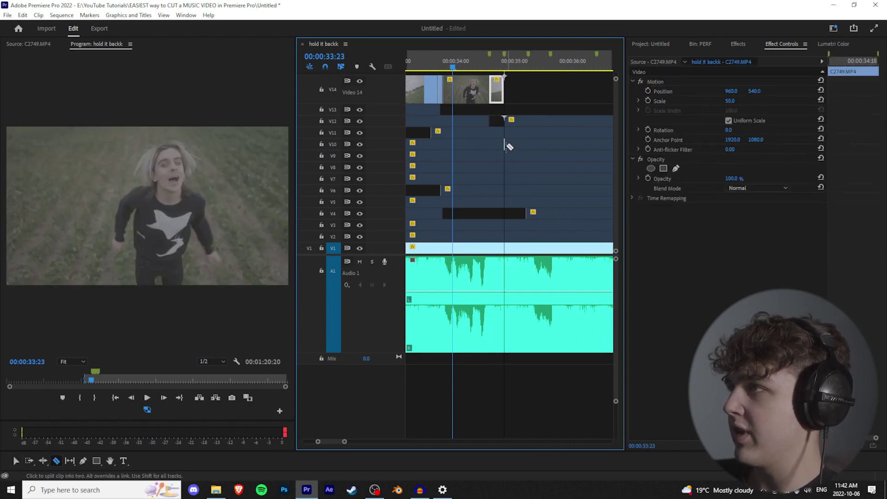
Step: Fill the remaining marker intervals on V14 with marker-length segments cut from V10, V7, V3 and V2
key("v")
left_click_drag(519, 144, 522, 99)
key("c")
left_click(526, 178)
left_click(550, 178)
key("v")
left_click_drag(541, 178, 544, 100)
scroll(548, 177, "down", 2)
scroll(558, 119, "down", 2)
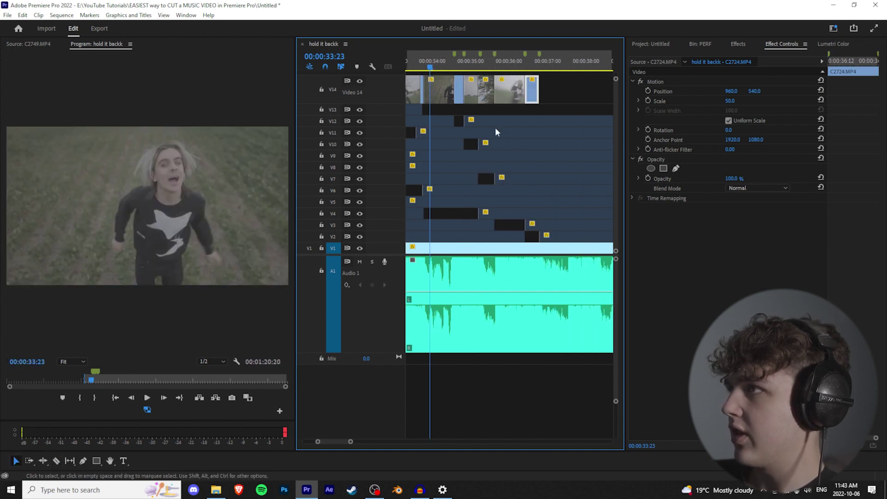
scroll(494, 127, "down", 2)
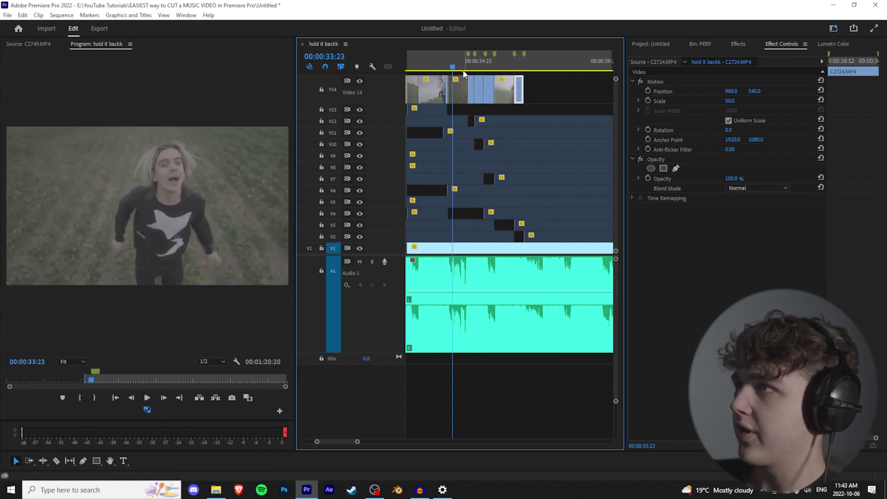
Step: Play the marked run and move the C2721.MP4 segment from the last marker to 00:00:37:11 up to V14
key("space")
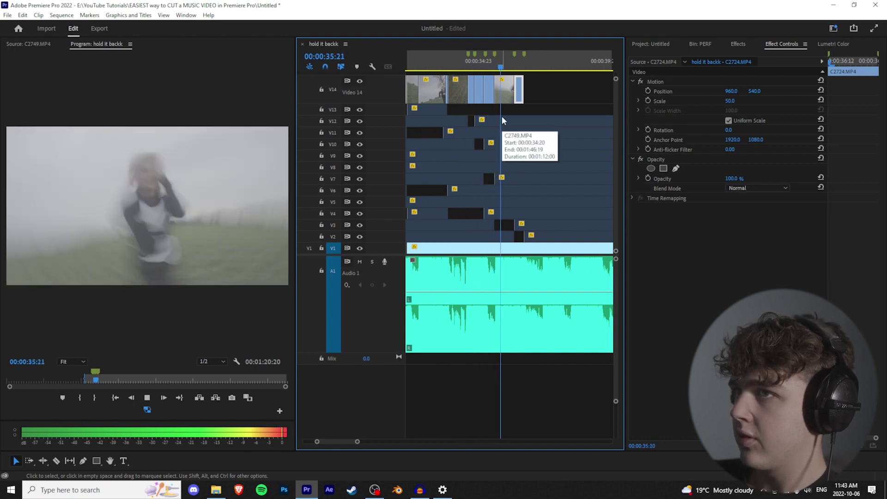
left_click(508, 60)
left_click(554, 245)
key("space")
key("c")
left_click(541, 248)
left_click(524, 248)
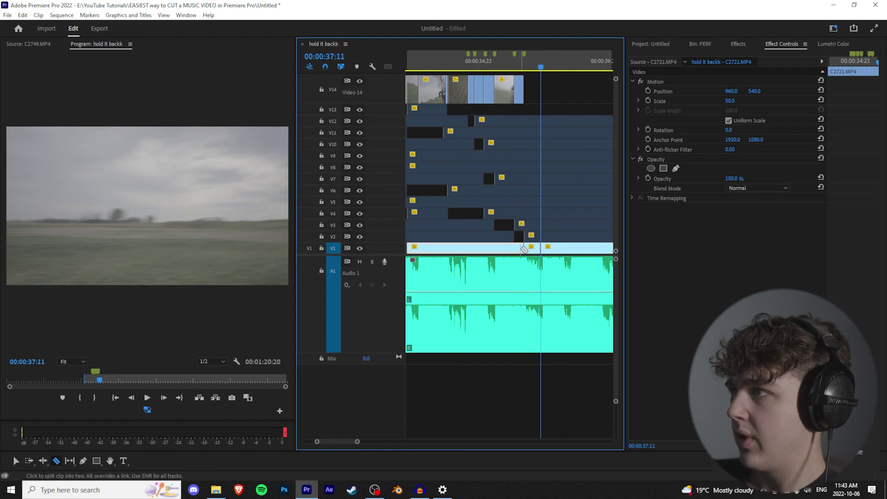
key("v")
left_click_drag(532, 248, 535, 117)
left_click_drag(535, 117, 532, 90)
Step: Play C2745.MP4 on V11 and move its segment from 00:00:37:11 to 00:00:38:18 up to V14, with a further piece following it
left_click(556, 131)
key("space")
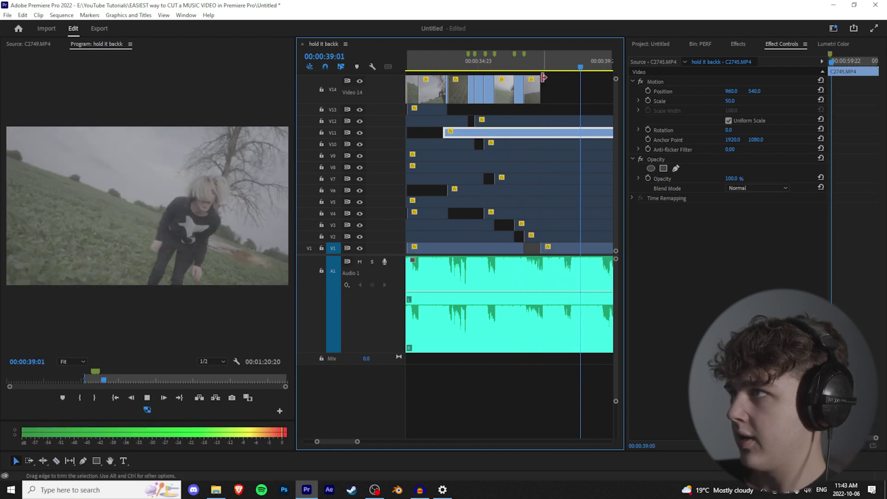
left_click(536, 65)
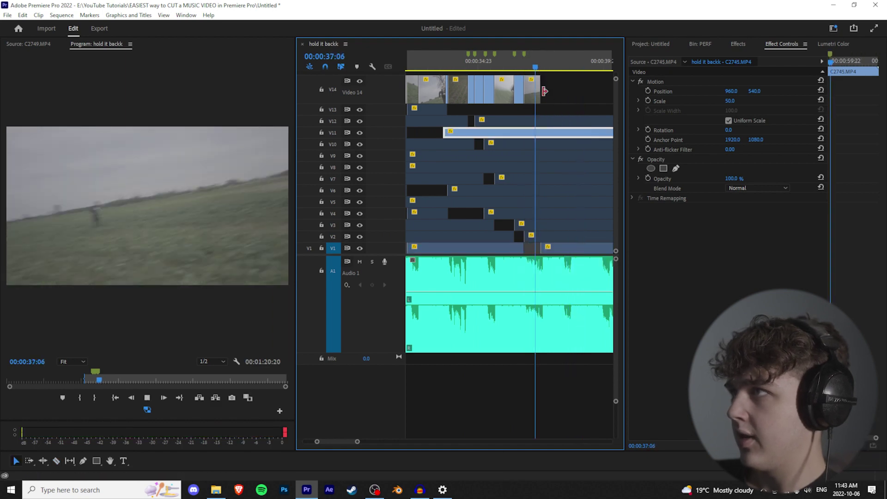
key("space")
key("c")
left_click(517, 134)
left_click_drag(496, 135, 515, 98)
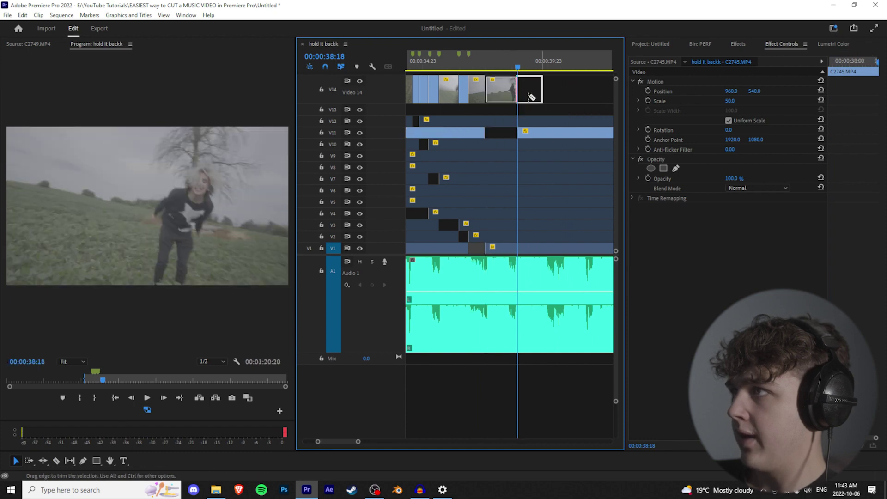
Step: Slow the C2745.MP4 piece after 00:00:38:18 on V14 to 50% speed
right_click(530, 97)
left_click(559, 259)
type("5")
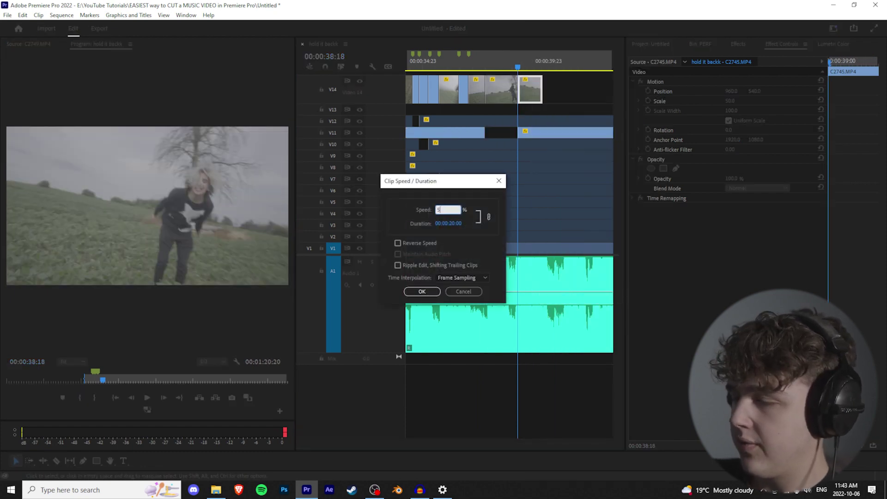
type("0")
key("Return")
Step: Play back the slowed C2745.MP4 piece and trim its end to about 00:00:39:20
scroll(490, 211, "down", 5)
scroll(468, 185, "up", 5)
left_click(443, 67)
key("space")
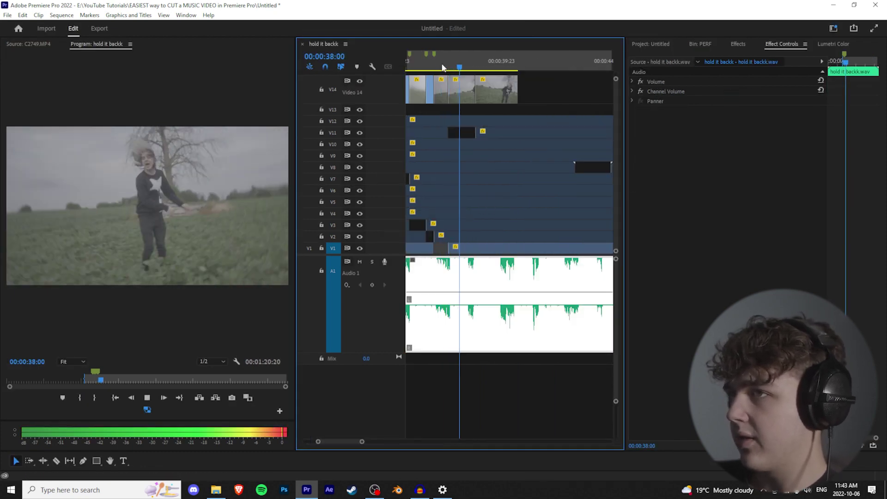
left_click_drag(517, 90, 499, 91)
Step: Play the slowed shot, split it at 00:00:39:17 and extend the piece after the split to about 00:00:40:12
scroll(503, 91, "up", 3)
left_click(461, 60)
key("space")
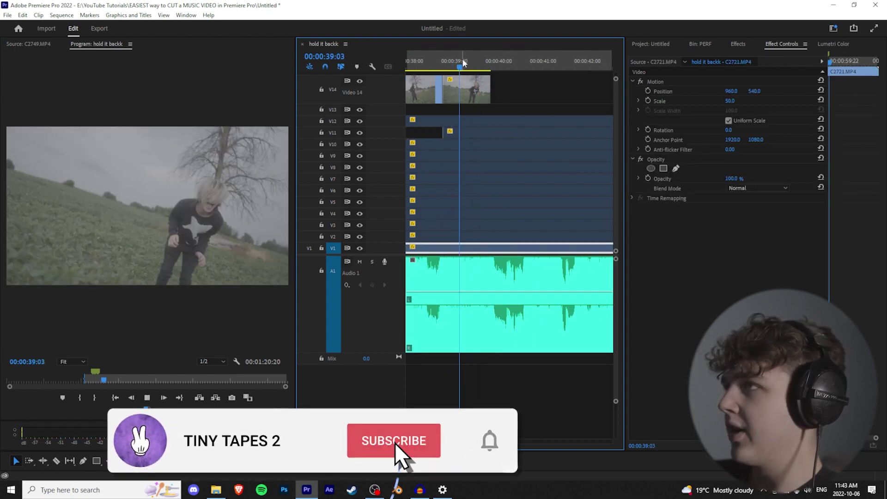
key("space")
key("c")
left_click(485, 90)
key("v")
left_click_drag(490, 92, 517, 93)
Step: Set the last C2745.MP4 piece's speed to 300% and play back the edit from about 00:00:39:06
right_click(506, 93)
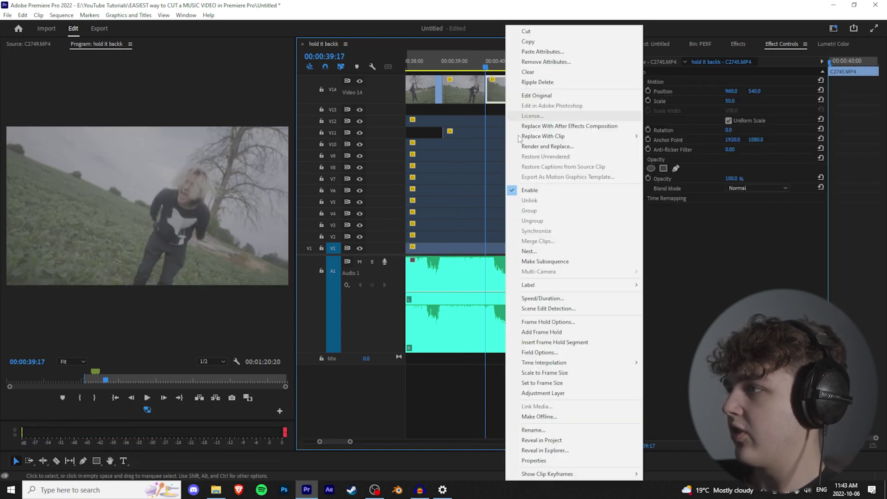
left_click(541, 298)
type("300")
key("Return")
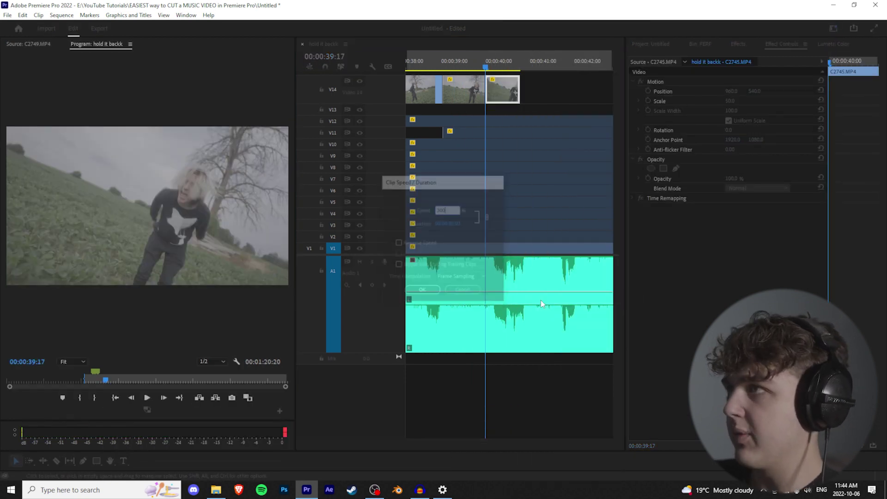
left_click(466, 59)
key("space")
key("space")
Step: Audition C2730.MP4 on V5 and C2737.MP4 on V8 as the next shot, leave C2737.MP4 disabled, and review the finished V14 section
left_click(548, 203)
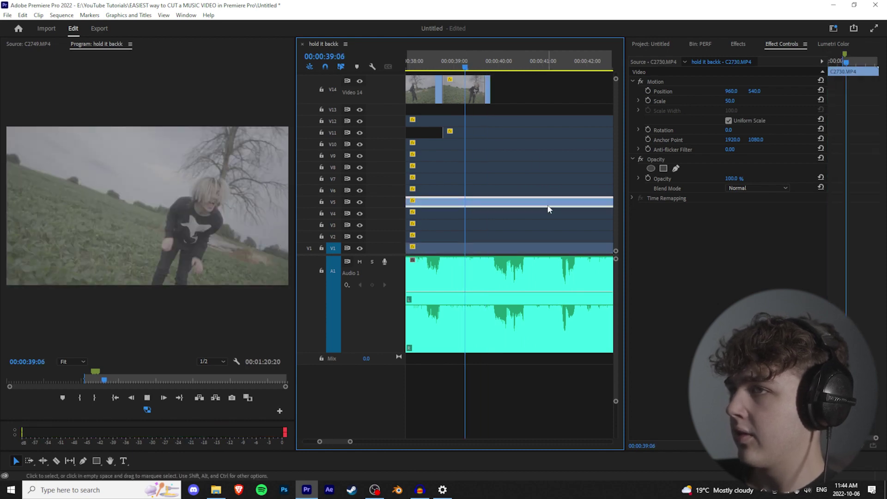
scroll(487, 202, "down", 4)
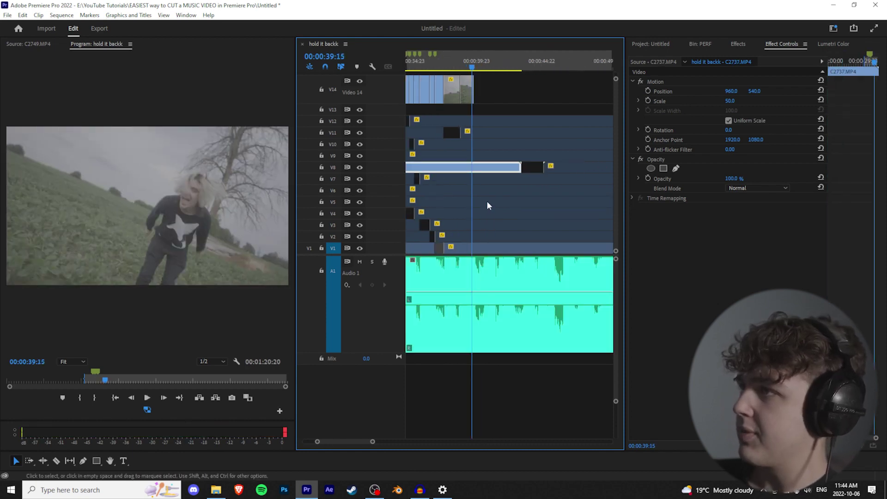
key("shift+e")
scroll(468, 134, "up", 3)
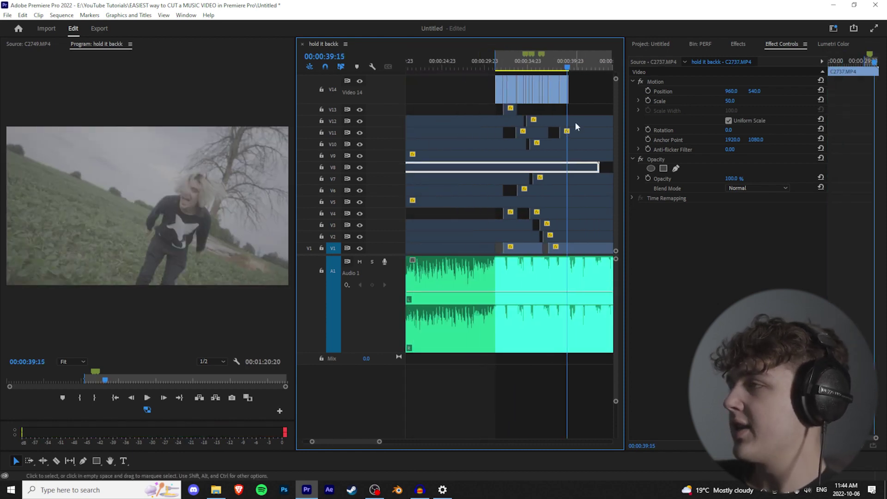
scroll(575, 122, "up", 1)
scroll(576, 122, "down", 1)
scroll(576, 123, "up", 3)
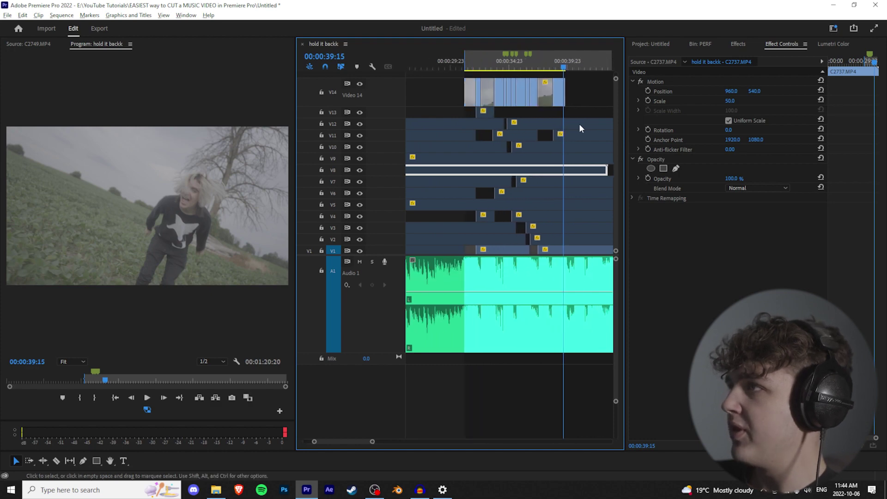
Step: Review the fast-cut V14 section from about 00:00:34:18 through 00:00:37:12, checking each cut at the beat markers
left_click(490, 69)
scroll(516, 161, "up", 4)
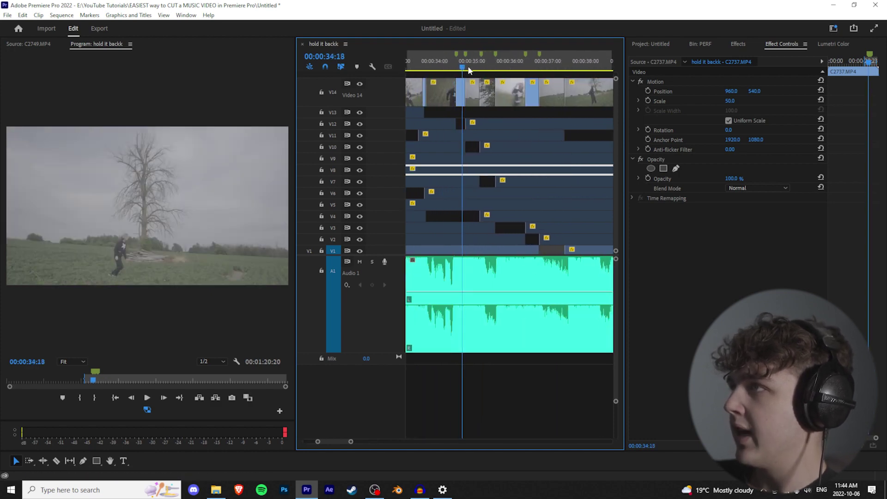
left_click(455, 69)
key("equal")
left_click(452, 68)
left_click(455, 95)
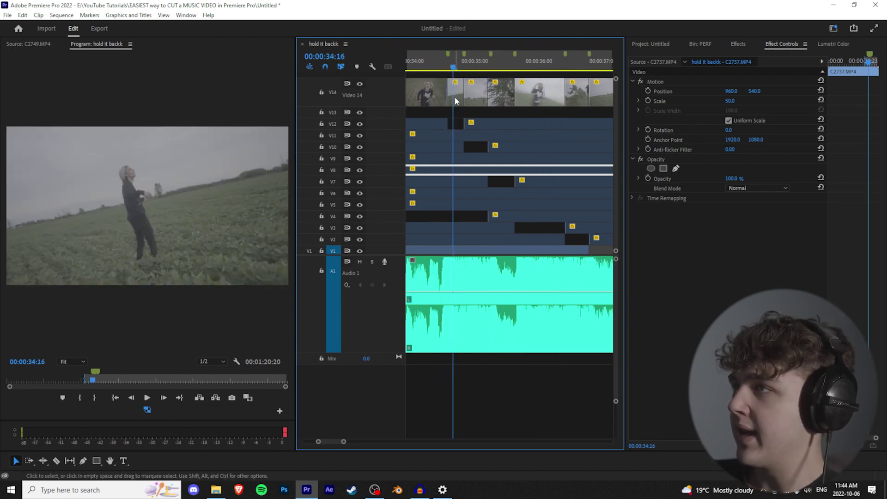
left_click(459, 94)
left_click_drag(453, 68, 480, 76)
key("space")
key("space")
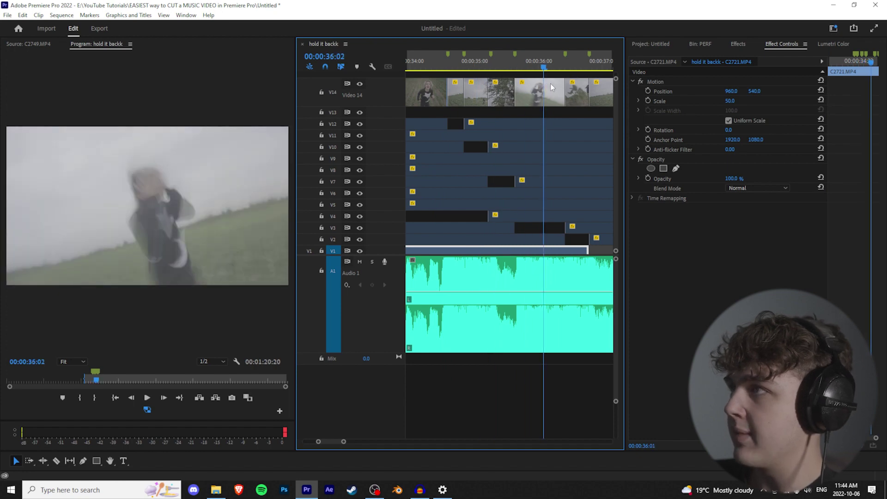
key("minus")
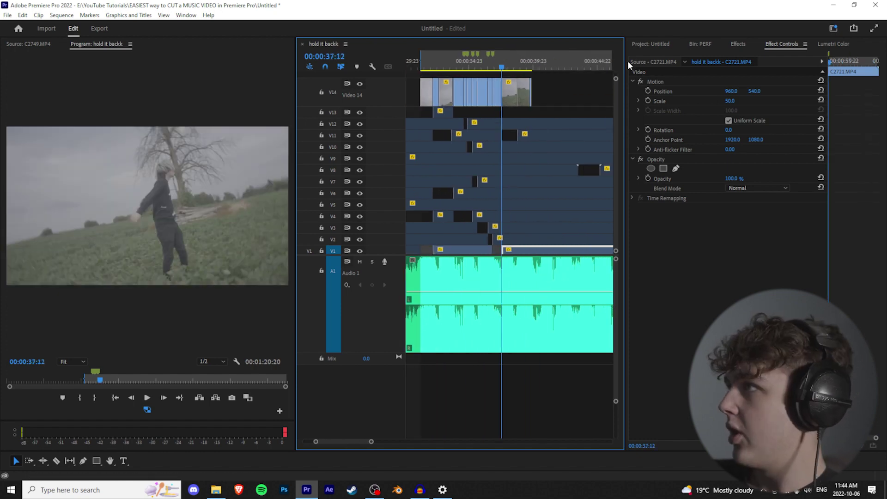
Step: Create a 1920 × 1080, 23.976 fps adjustment layer and place it on V15 near the start of the V14 edit
left_click(662, 46)
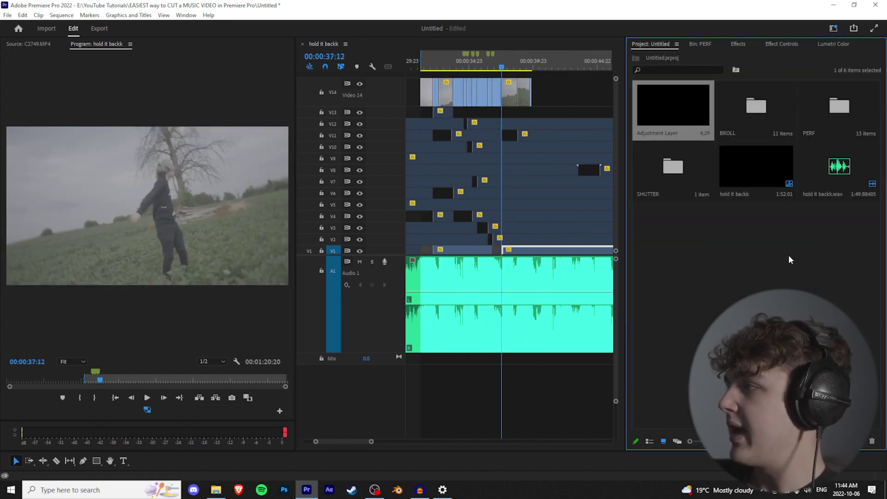
right_click(785, 300)
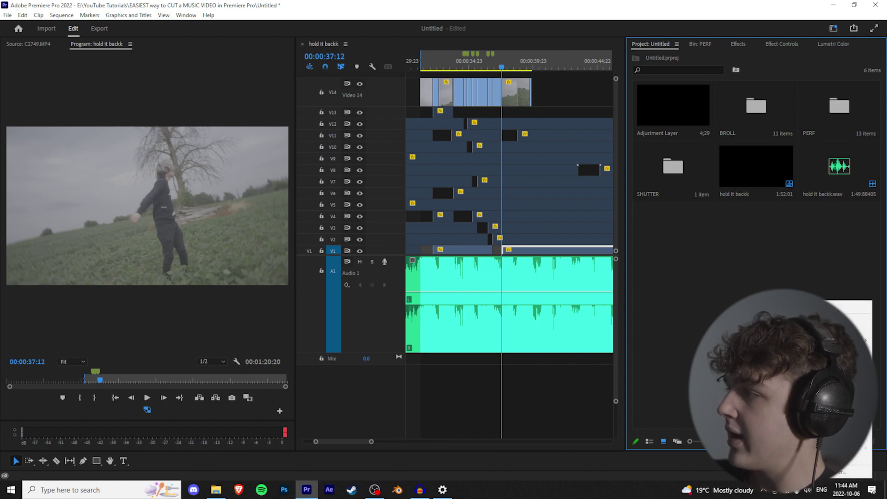
mouse_move(813, 340)
left_click(679, 371)
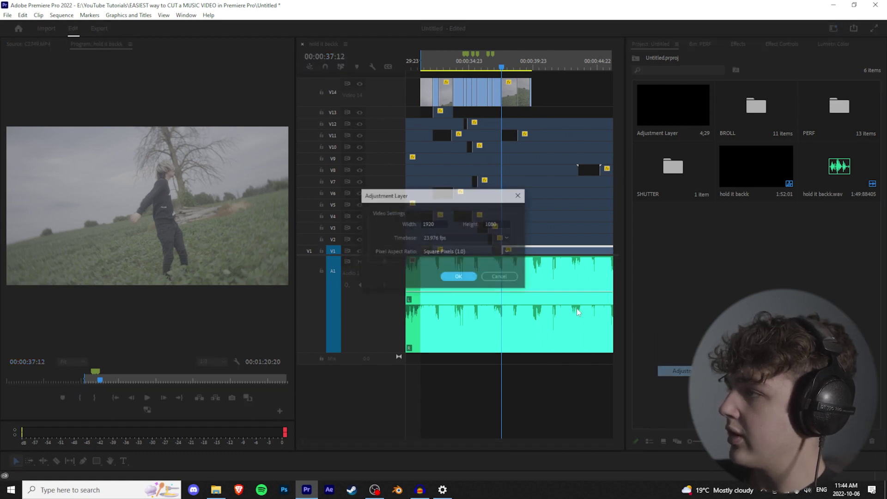
left_click(457, 276)
left_click_drag(740, 123, 423, 79)
scroll(431, 108, "up", 5)
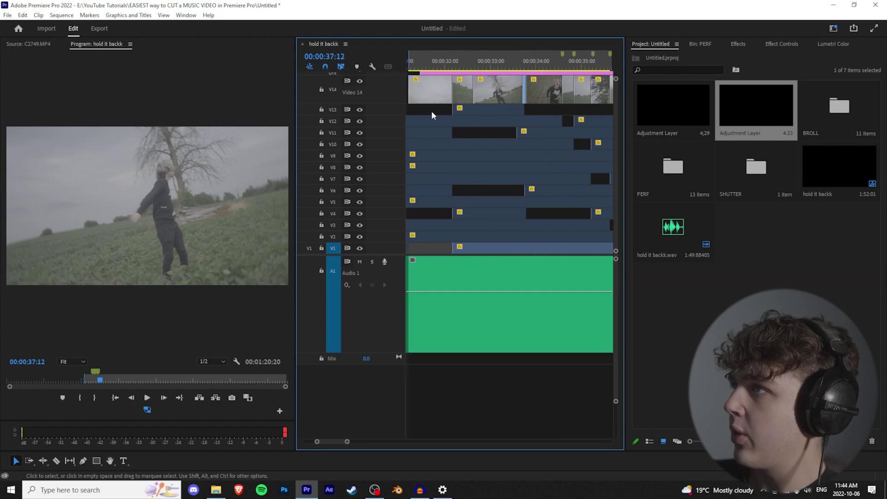
Step: Cut the V15 adjustment layer at 00:00:31:15, keeping only the short piece of about four frames before it
scroll(431, 109, "left", 3)
left_click(525, 63)
key("Right")
key("Right")
key("Right")
key("Right")
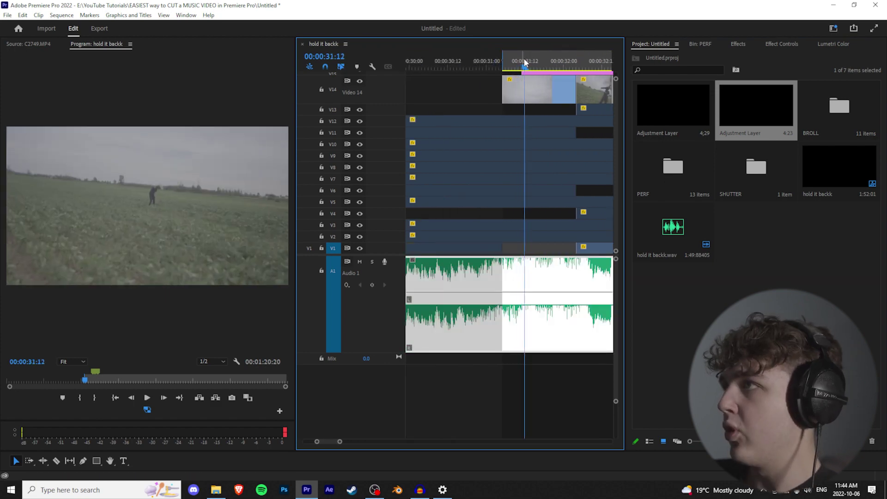
key("c")
left_click(535, 76)
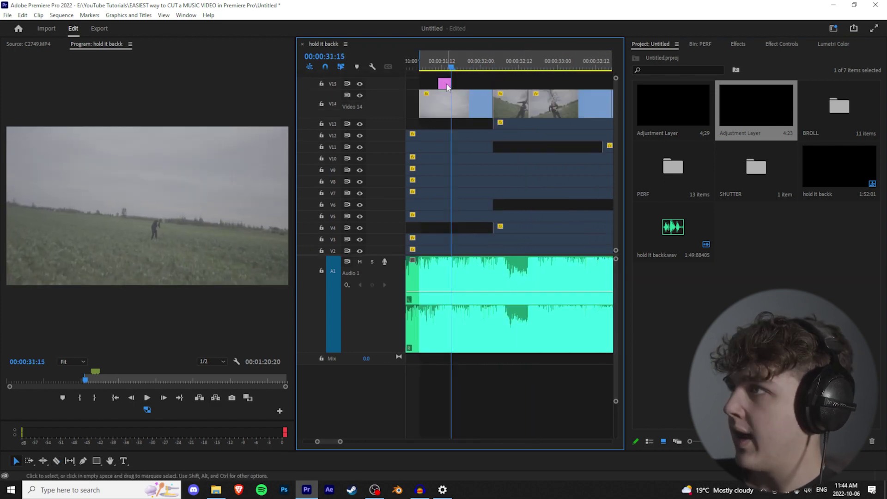
Step: Move the short adjustment layer along V15 so it straddles the first marked cut, at about 00:00:34:14
left_click_drag(445, 83, 510, 86)
scroll(493, 93, "down", 3)
scroll(523, 102, "down", 2)
scroll(510, 86, "up", 4)
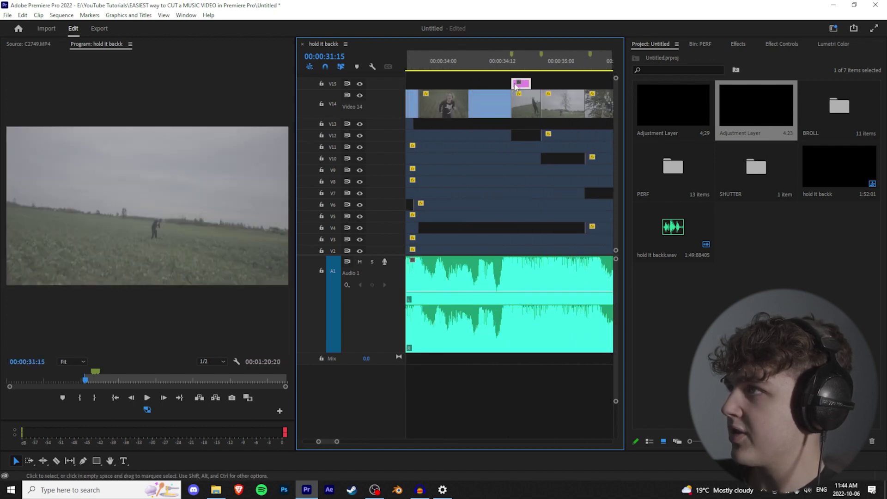
left_click(732, 43)
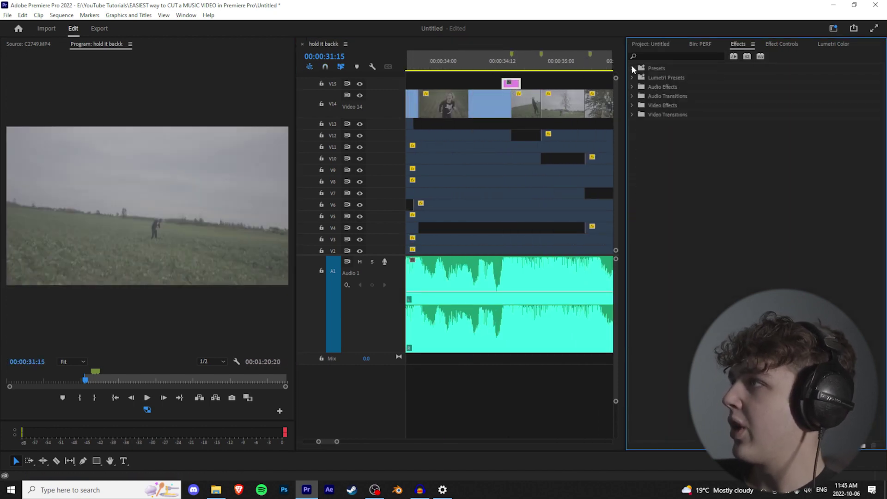
left_click(633, 68)
left_click(637, 96)
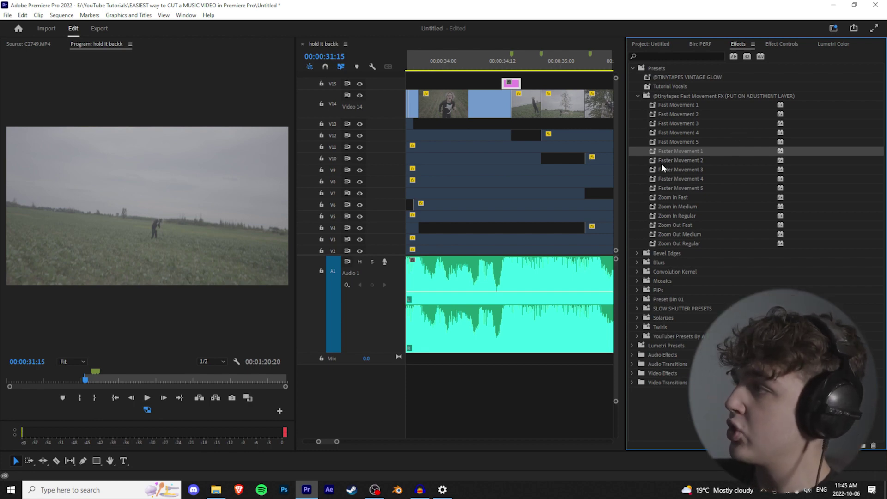
left_click_drag(737, 150, 540, 84)
Step: Duplicate the short adjustment layer on V15 over the next two marked cuts
scroll(523, 105, "down", 3)
scroll(516, 96, "down", 1)
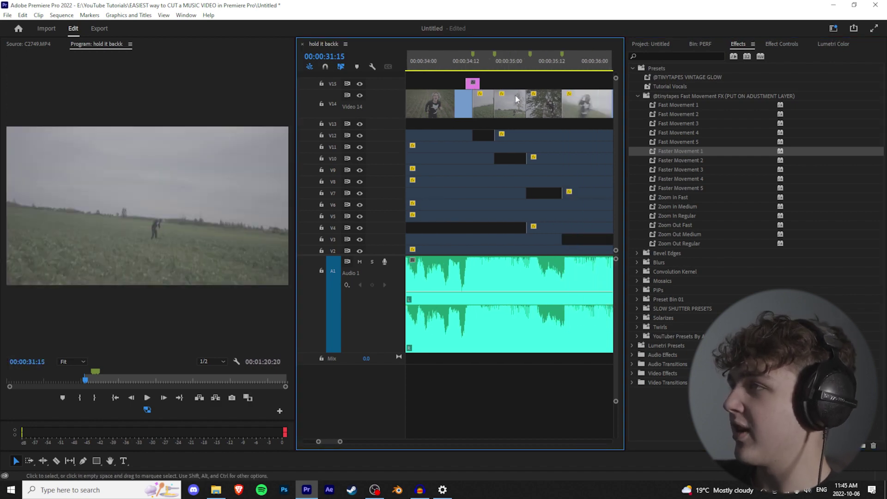
left_click_drag(471, 84, 528, 85, "alt")
Step: Apply the Faster Movement 2 preset to the second adjustment layer and Faster Movement 3 to the third
left_click(694, 149)
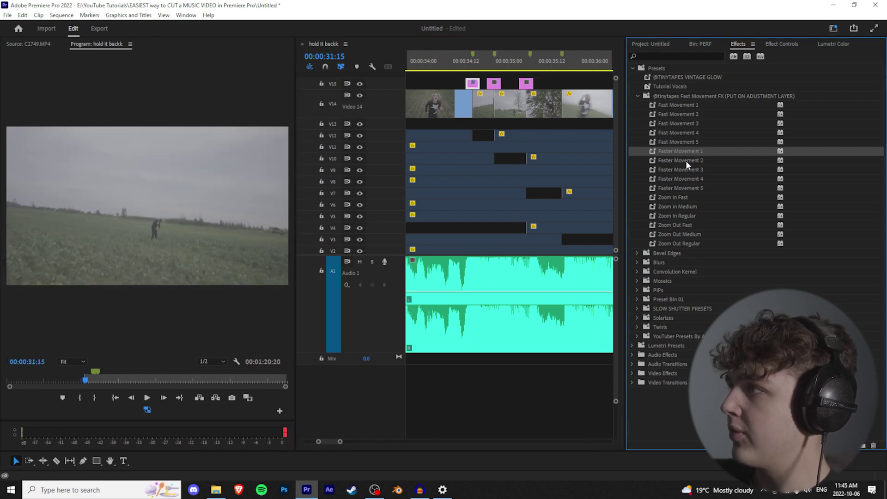
left_click_drag(685, 162, 504, 96)
left_click_drag(691, 171, 539, 92)
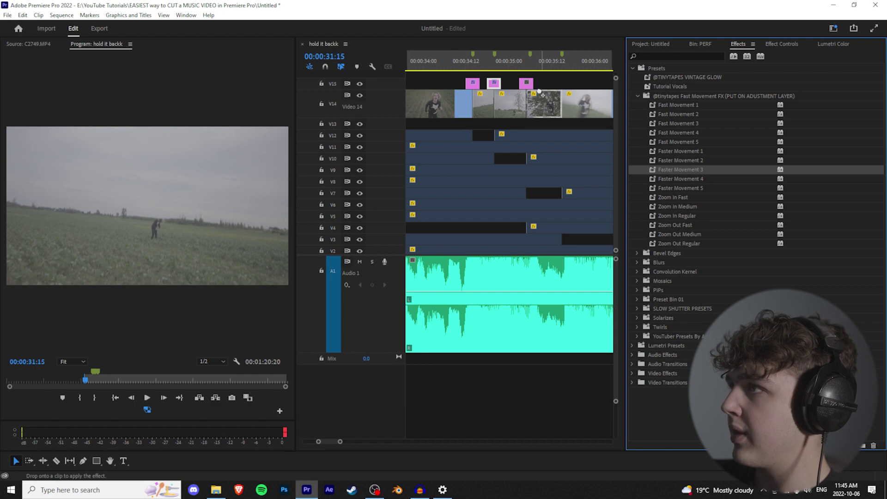
Step: Duplicate the three effect adjustment layers on V15 over the three following marked cuts
scroll(543, 112, "down", 2)
left_click_drag(438, 84, 576, 83)
scroll(597, 119, "down", 2)
key("minus")
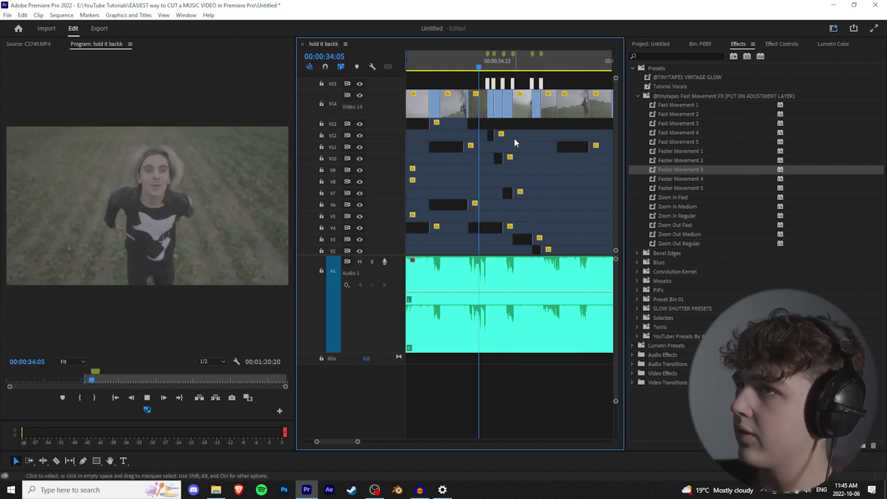
Step: Play back the fast-cut section repeatedly from about 00:00:34:06 to check the movement effects over the cuts
key("space")
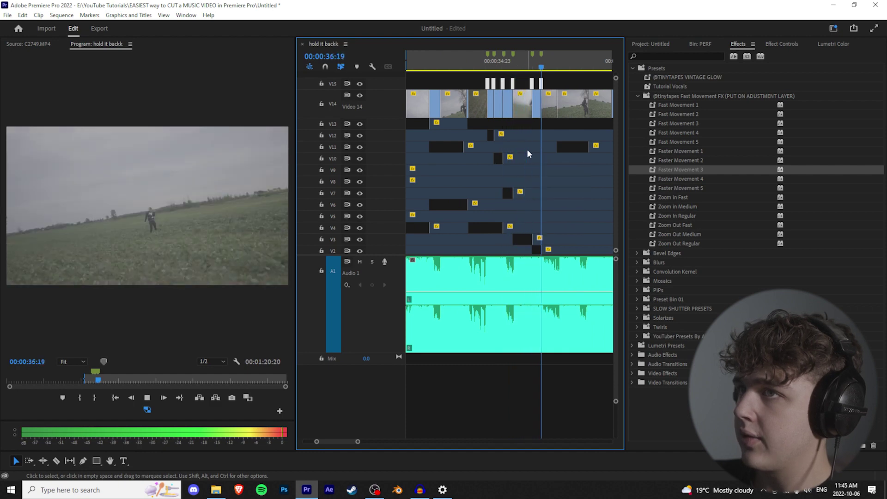
key("space")
left_click_drag(552, 77, 475, 78)
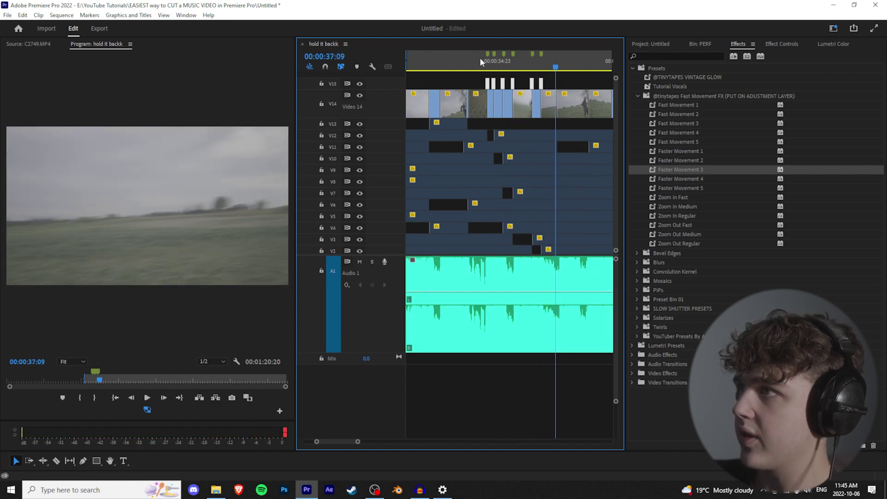
left_click(480, 63)
key("space")
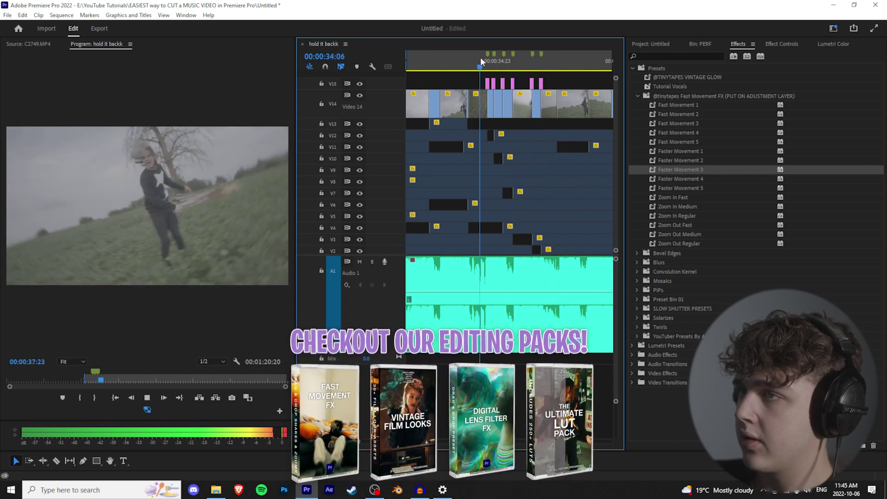
left_click(481, 57)
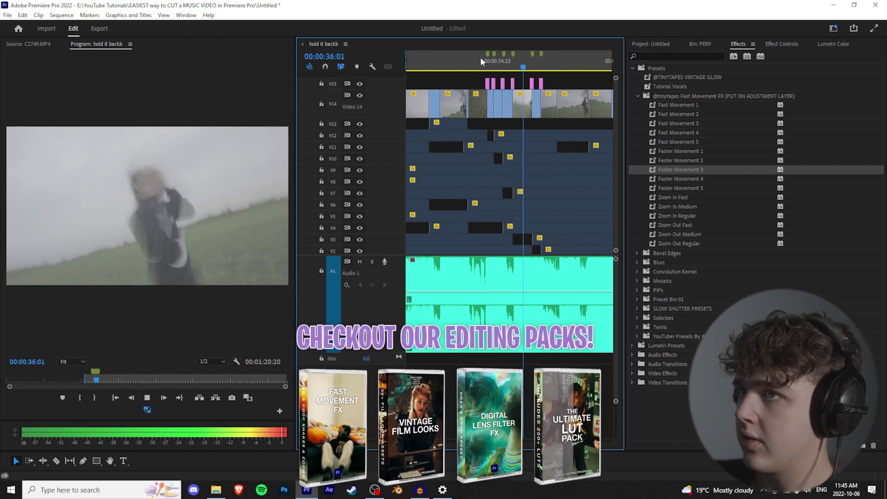